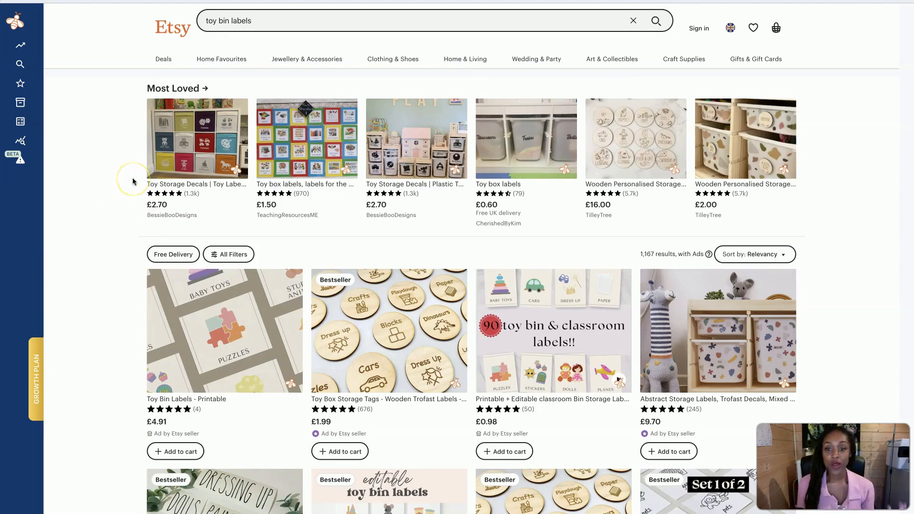
# Browse the toy bin labels results and open the bestselling Editable Printable Toy Trofast Bin Storage Labels listing by LilyAndThreads
pyautogui.scroll(-1, 191, 276)
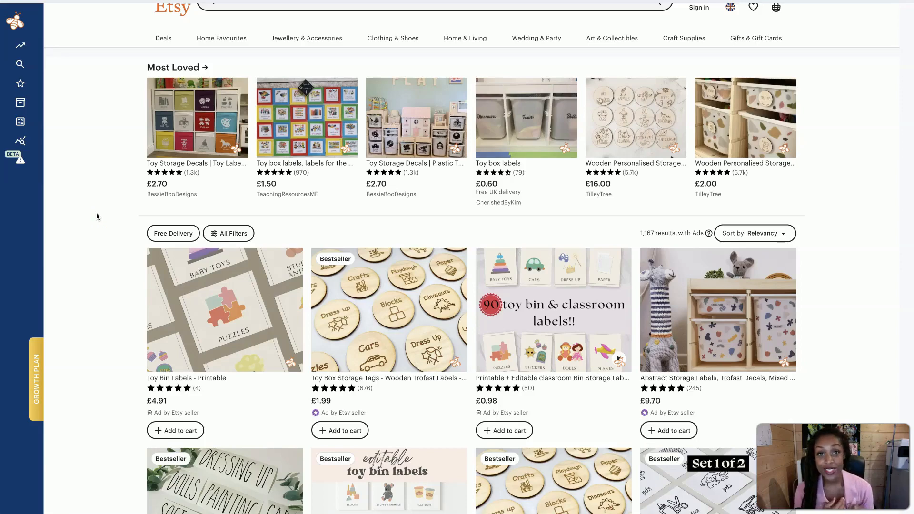
pyautogui.scroll(-1, 121, 280)
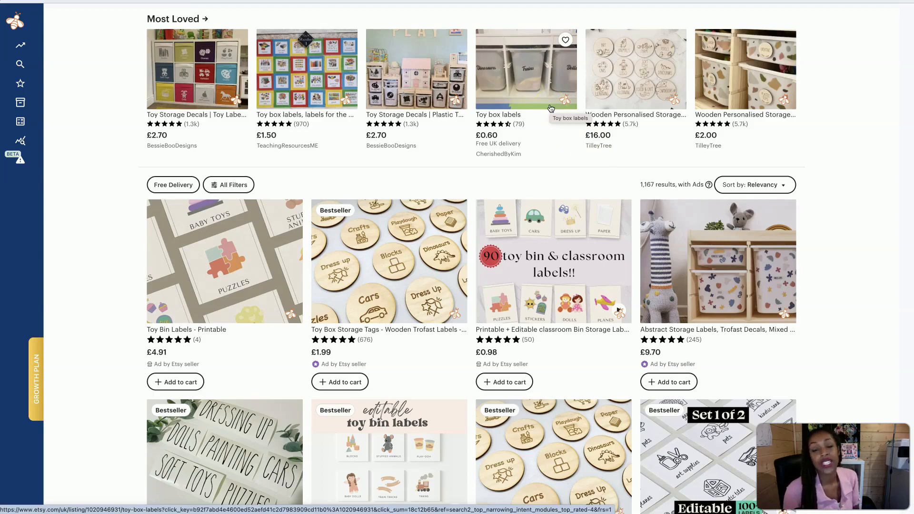
pyautogui.scroll(-1, 544, 133)
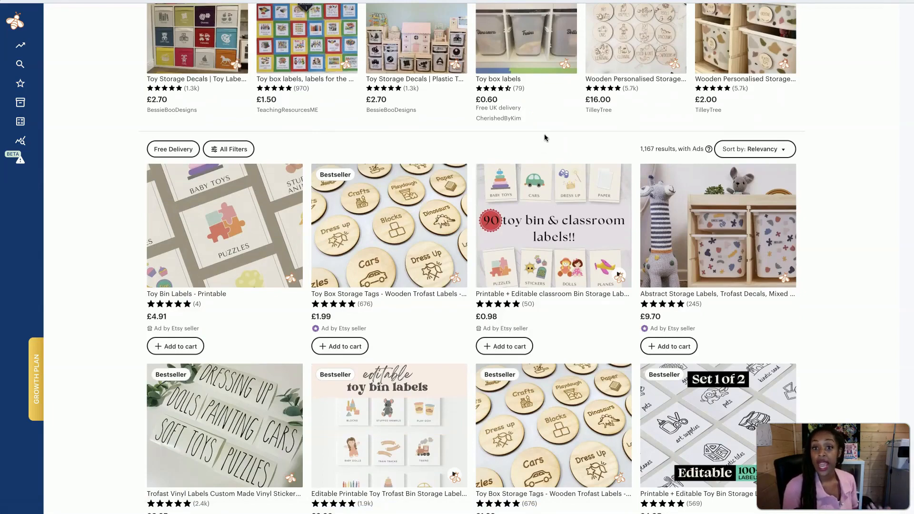
pyautogui.scroll(-3, 545, 137)
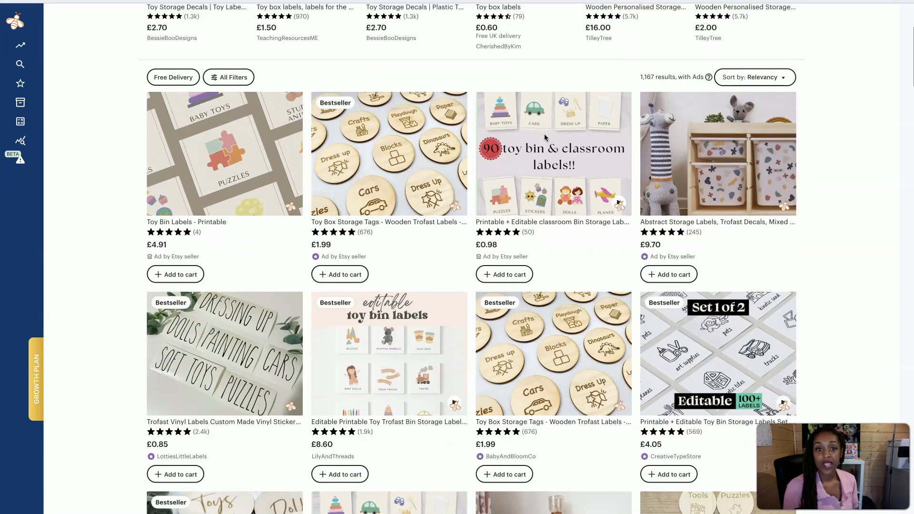
pyautogui.scroll(-2, 545, 137)
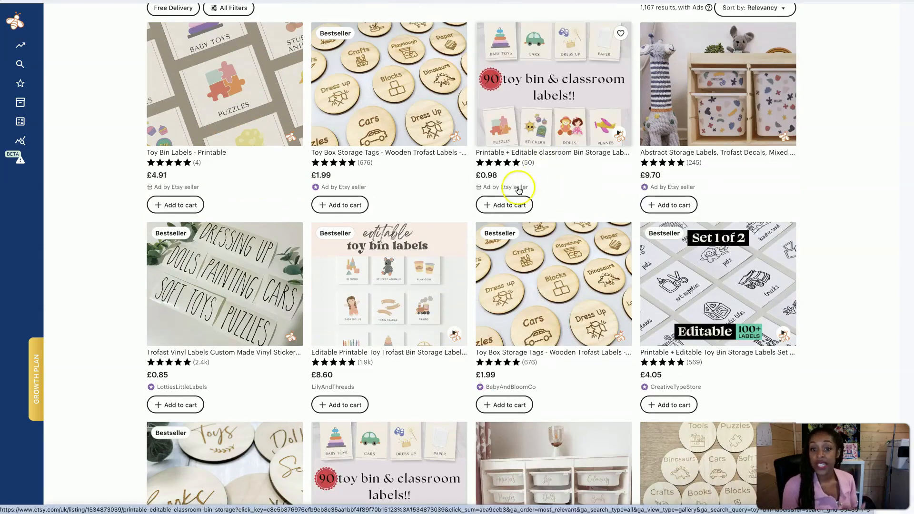
pyautogui.scroll(-3, 312, 224)
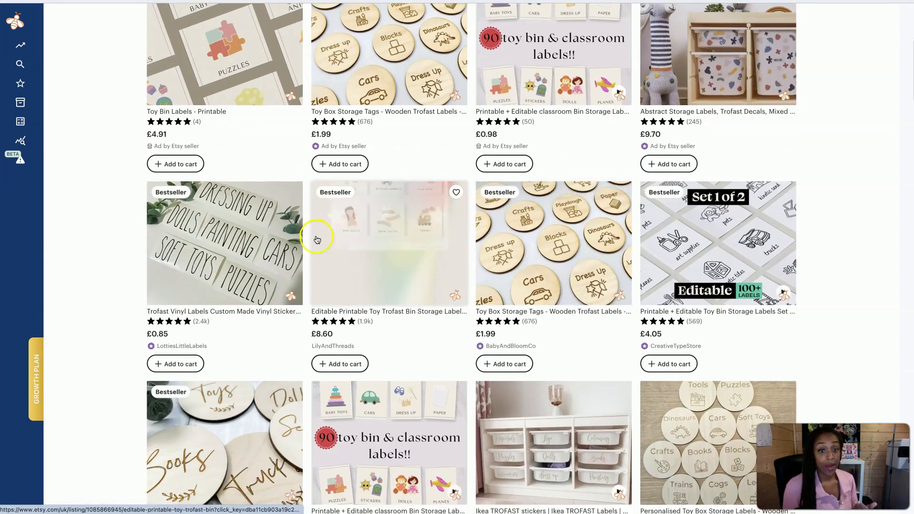
pyautogui.scroll(-1, 695, 155)
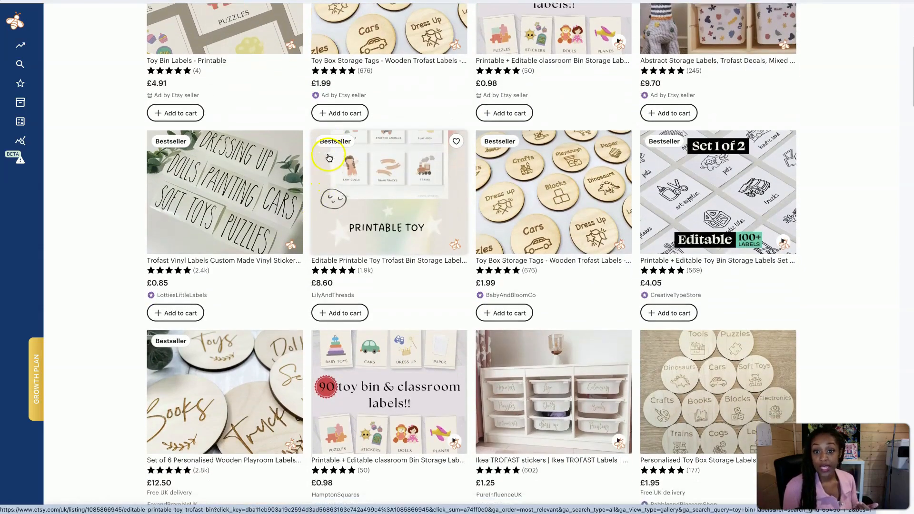
pyautogui.scroll(-3, 619, 296)
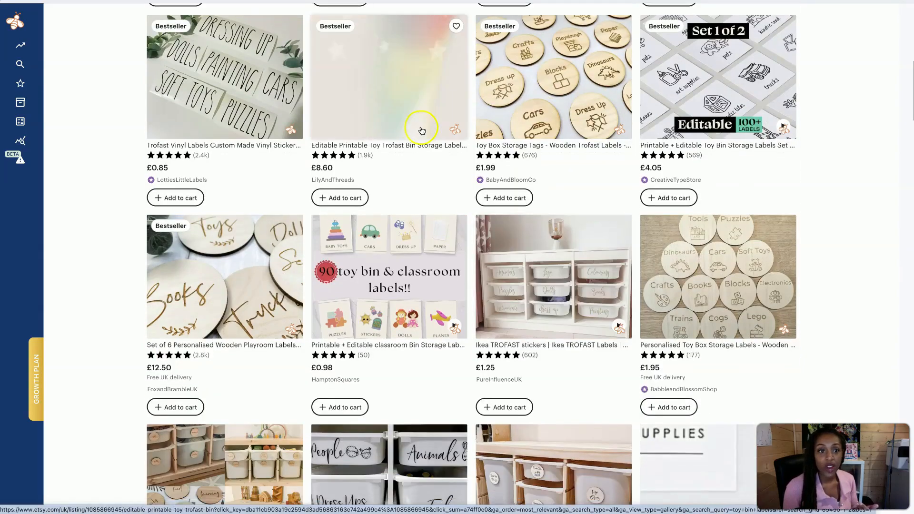
pyautogui.click(418, 123)
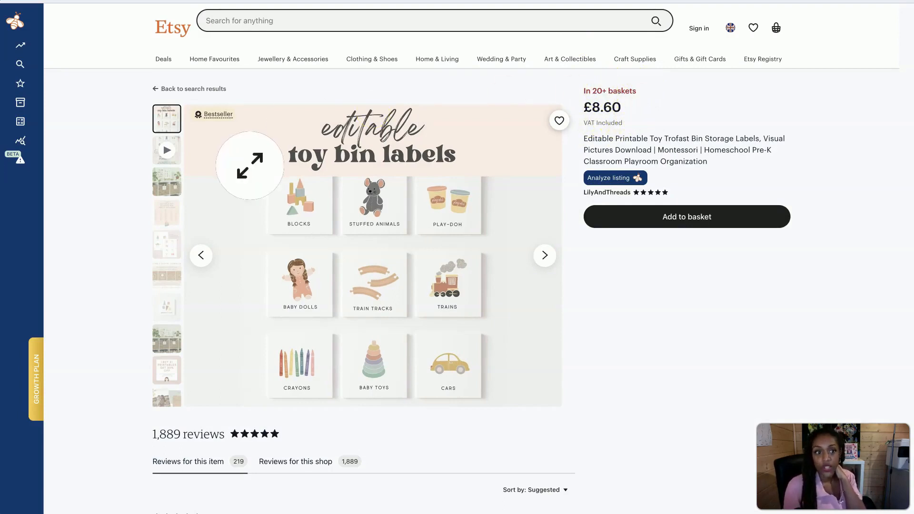
# View the listing's video and images up to the list of included labels, and return to the search results
pyautogui.click(546, 255)
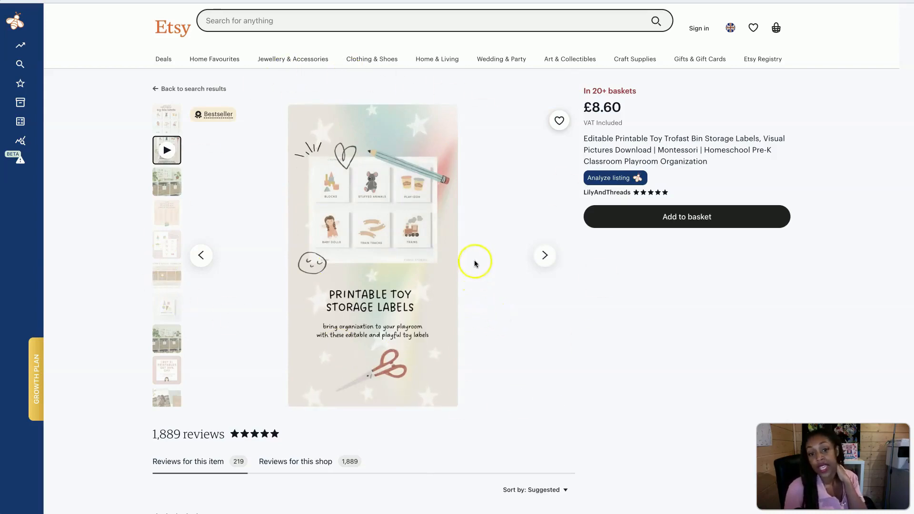
pyautogui.click(545, 255)
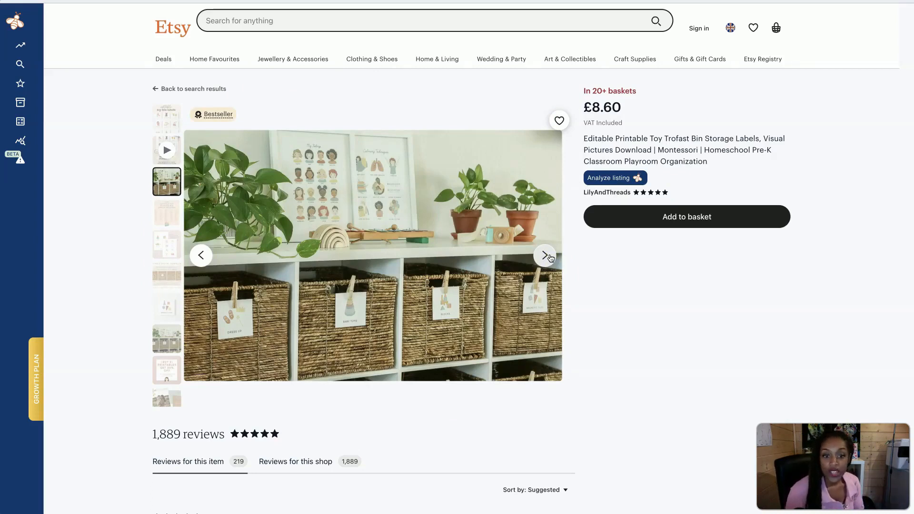
pyautogui.click(546, 256)
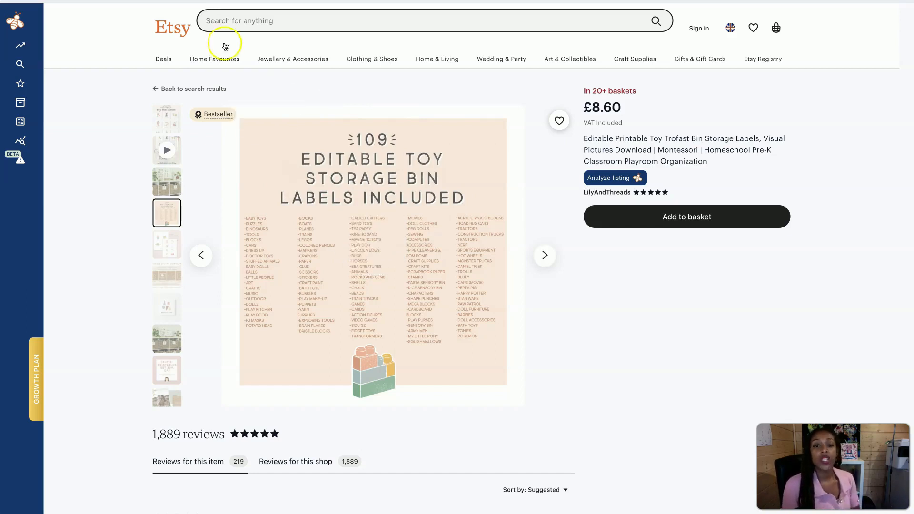
pyautogui.click(154, 89)
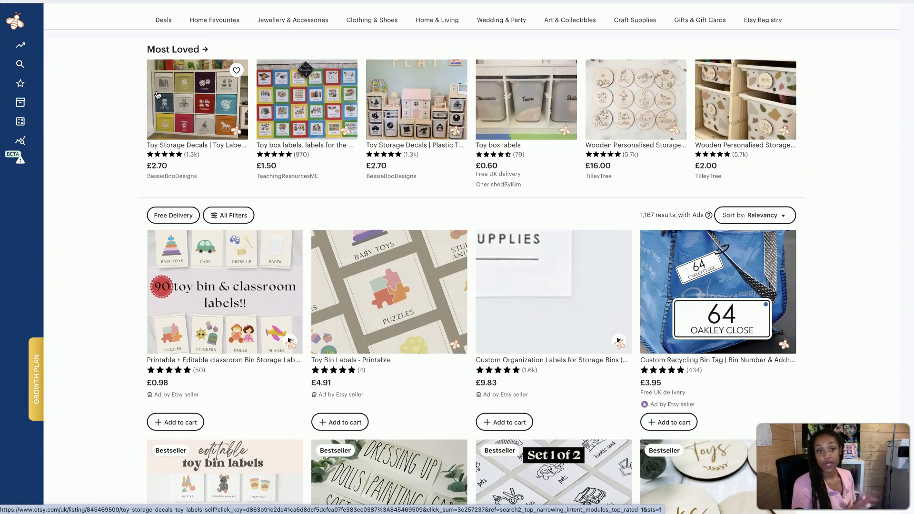
# Examine the toy bin labels results for product types, prices, review counts and bestseller badges
pyautogui.scroll(-5, 133, 170)
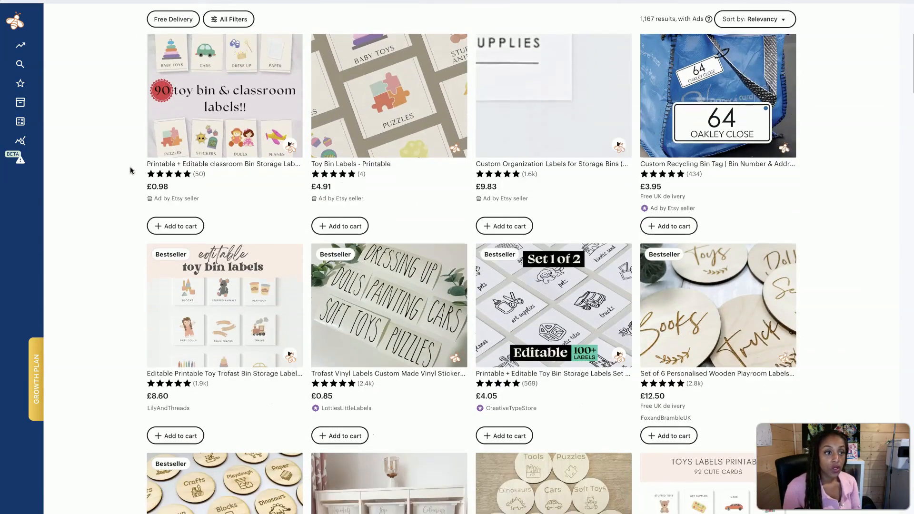
pyautogui.scroll(-2, 132, 170)
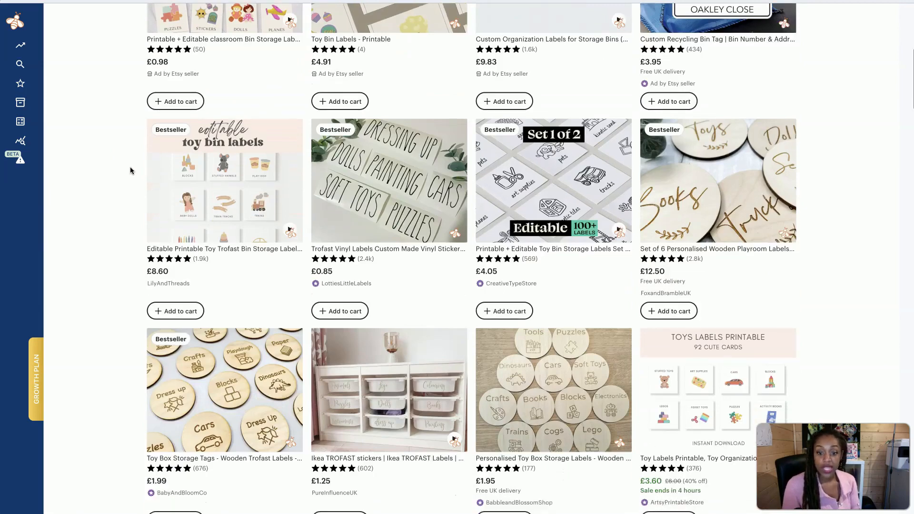
pyautogui.scroll(-1, 132, 171)
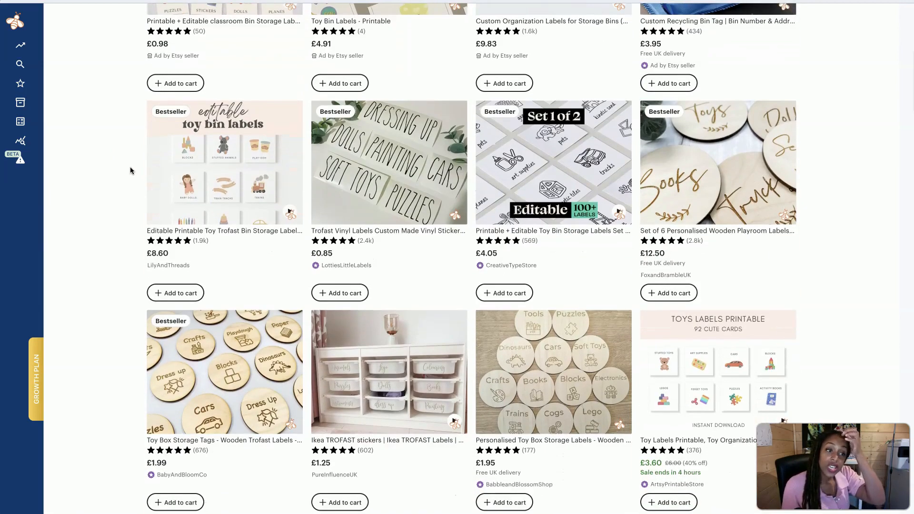
pyautogui.scroll(-1, 133, 170)
pyautogui.scroll(-2, 131, 171)
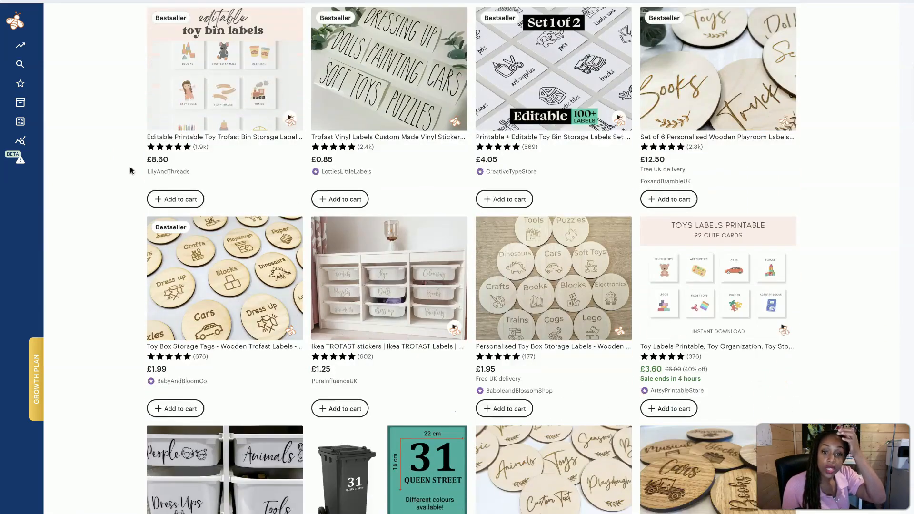
pyautogui.scroll(-1, 130, 171)
pyautogui.scroll(-2, 131, 170)
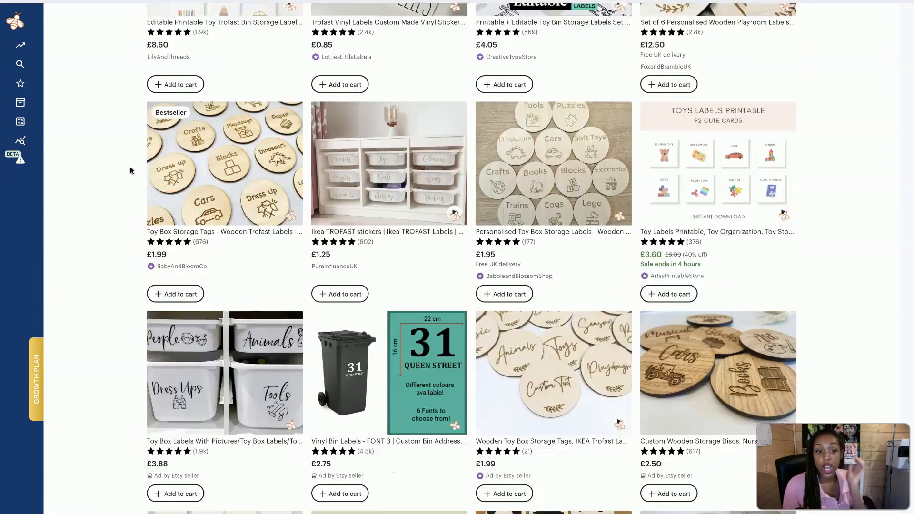
pyautogui.scroll(-3, 131, 170)
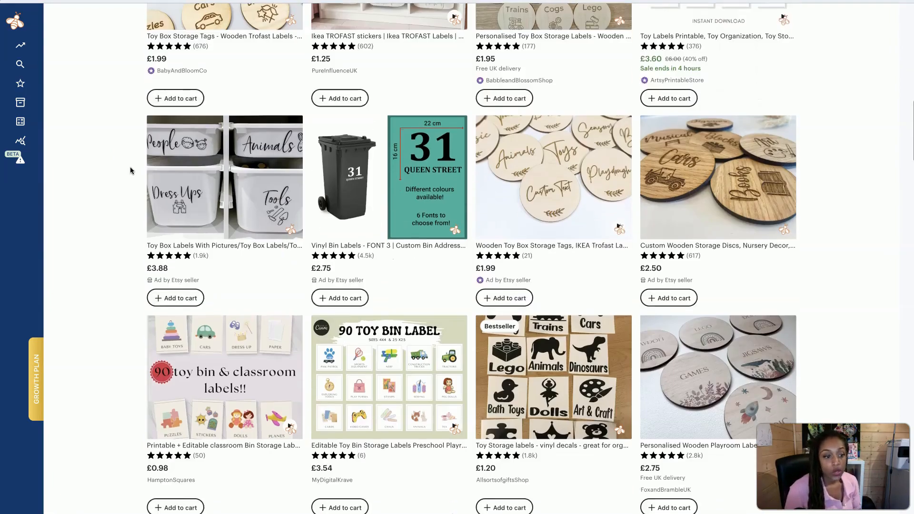
pyautogui.scroll(-5, 130, 171)
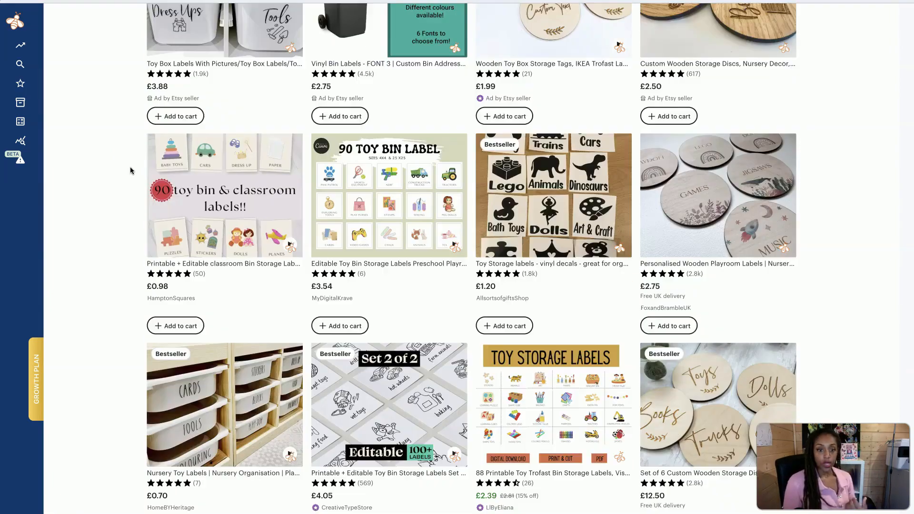
pyautogui.scroll(20, 130, 170)
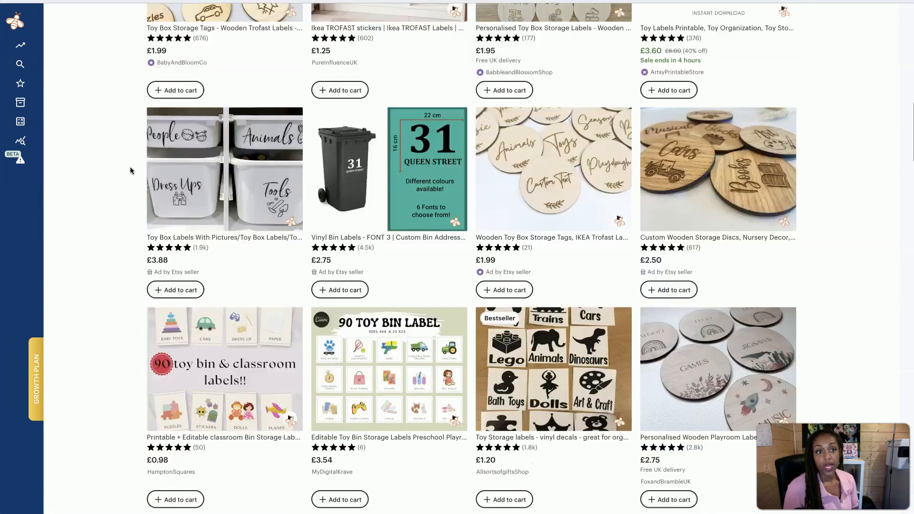
pyautogui.scroll(2, 131, 170)
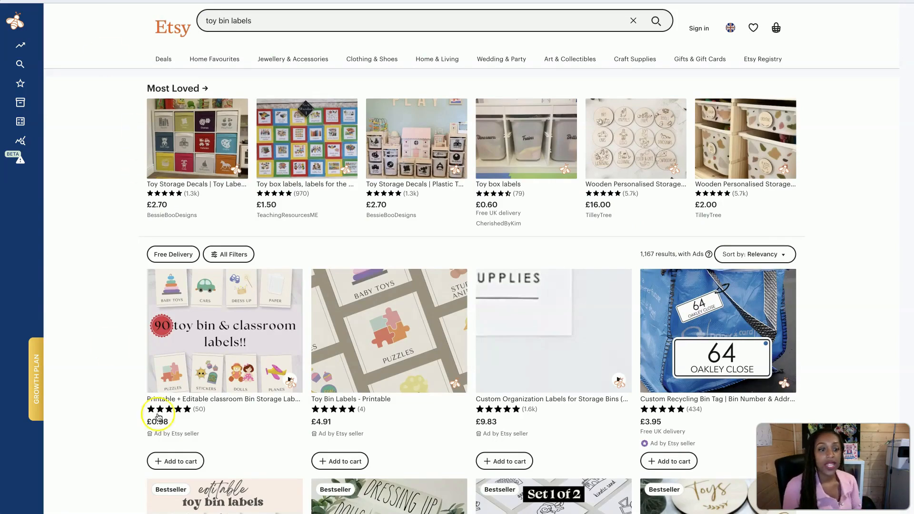
# Check the search volume suggestion for toy bin labels and open EverBee's Product Analytics for that search
pyautogui.click(290, 21)
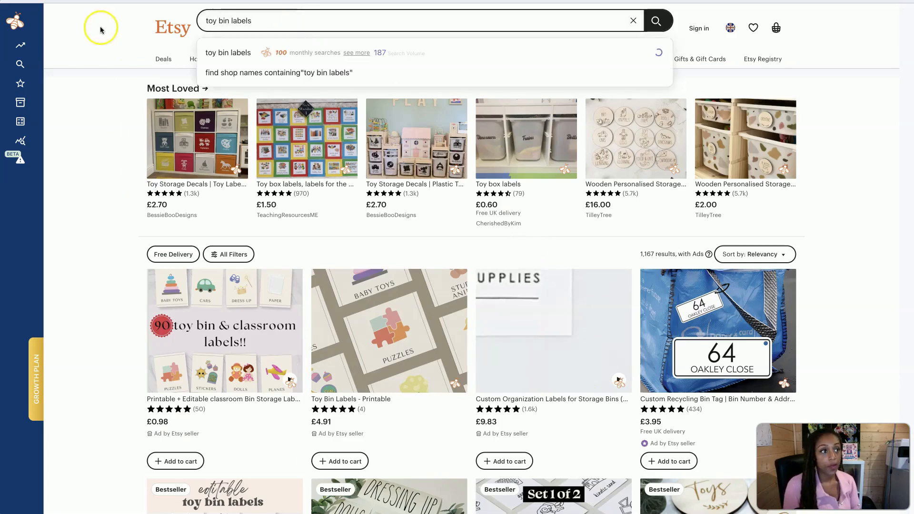
pyautogui.moveTo(54, 51)
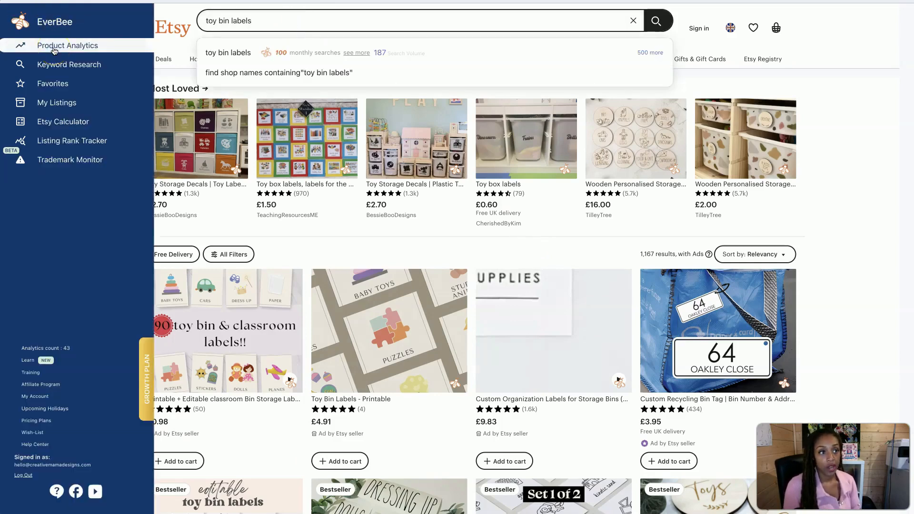
pyautogui.click(54, 49)
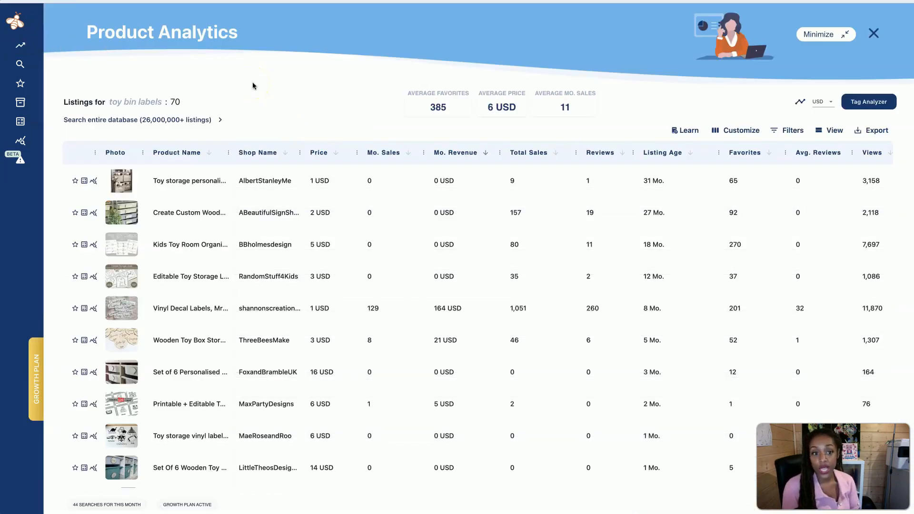
# Sort the analysed listings by monthly sales and finally by monthly revenue, highest first
pyautogui.click(409, 153)
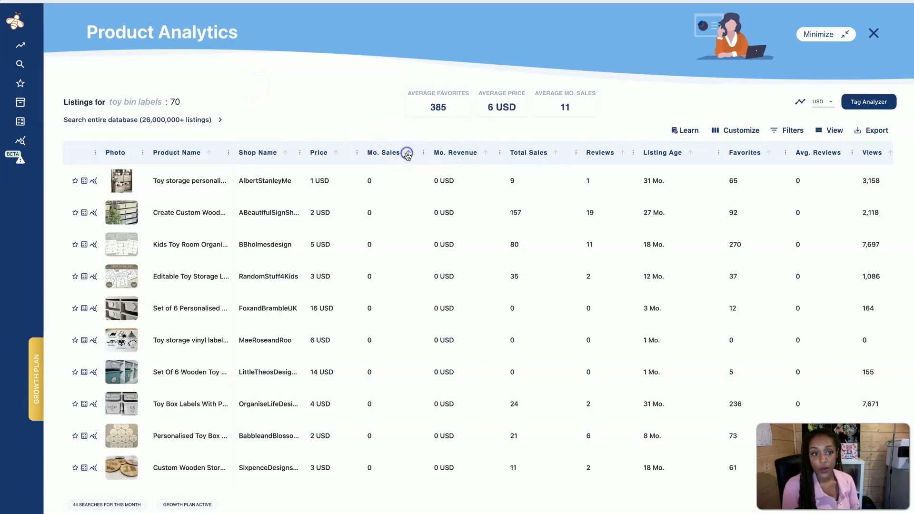
pyautogui.click(408, 153)
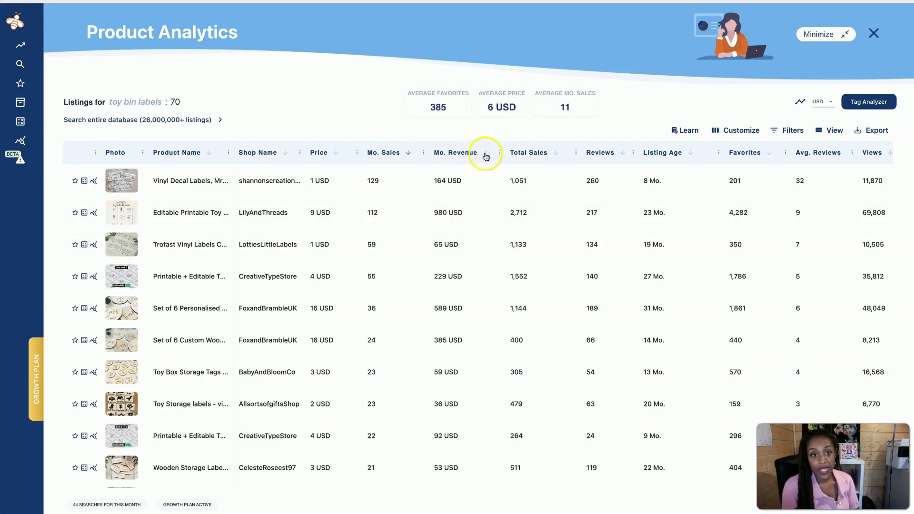
pyautogui.click(486, 155)
pyautogui.click(486, 155)
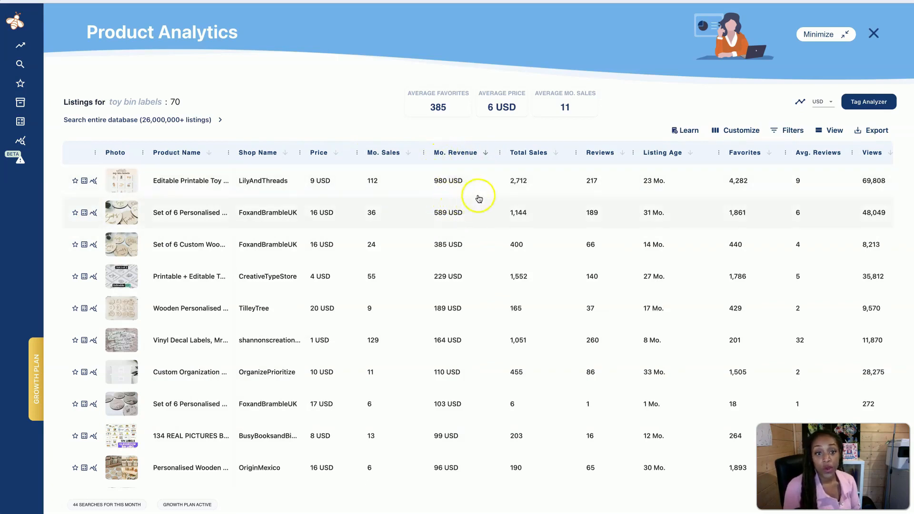
# Review the revenue-ranked listings, comparing their product types, prices, sales and listing ages
pyautogui.moveTo(118, 185)
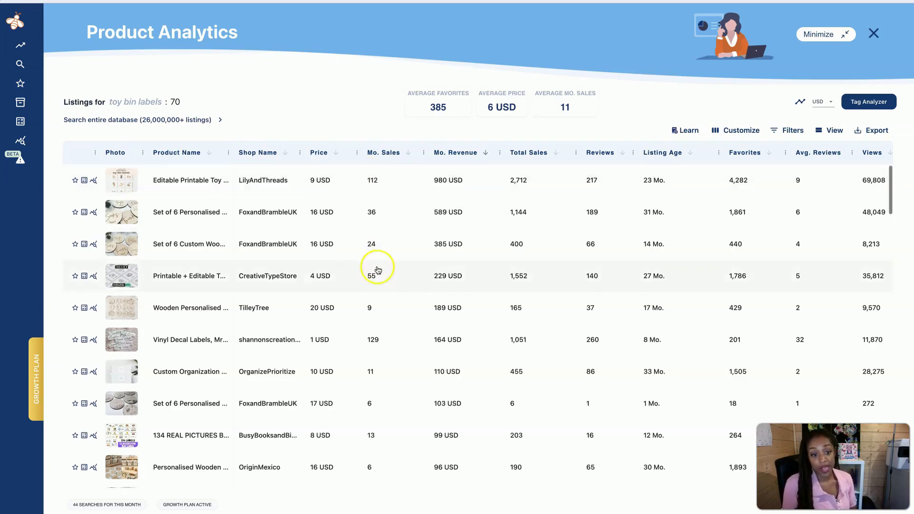
pyautogui.scroll(-3, 374, 265)
pyautogui.scroll(-4, 383, 362)
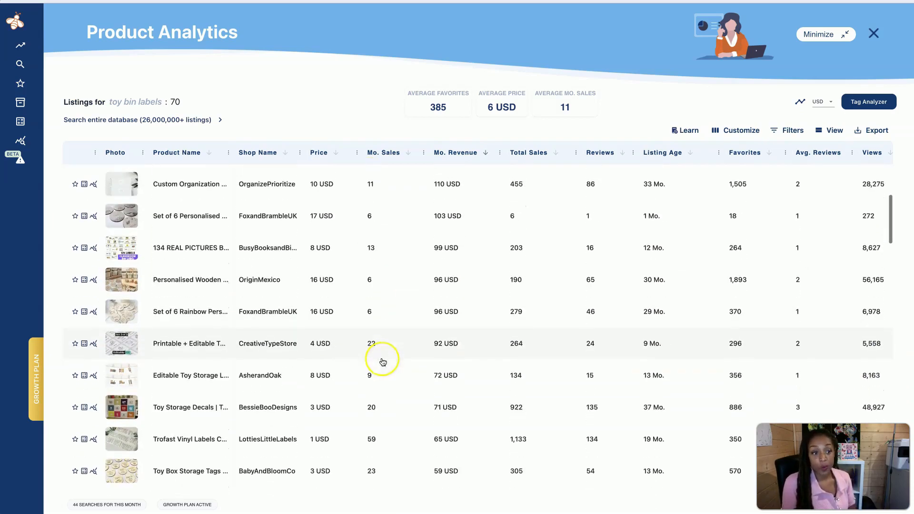
pyautogui.scroll(7, 383, 362)
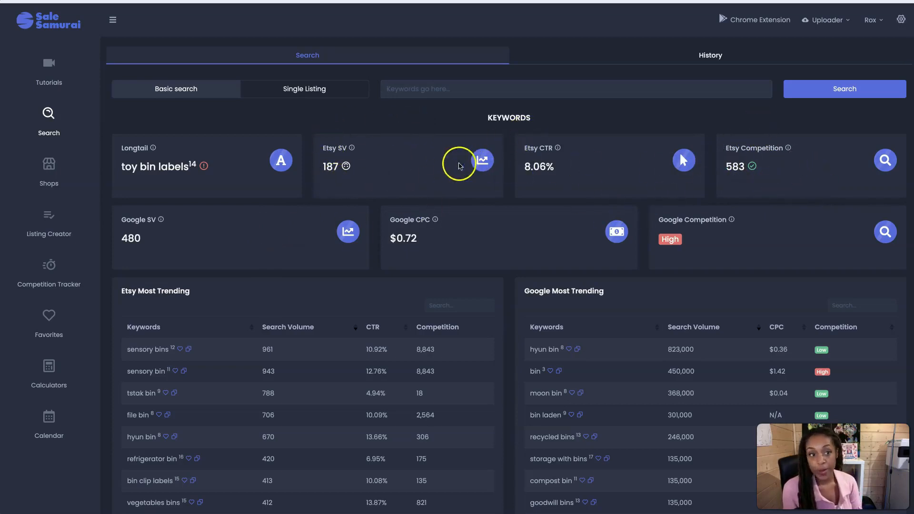
# In Sale Samurai, review the keyword metrics, trending keywords, listing averages and tags for toy bin labels
pyautogui.scroll(-7, 710, 293)
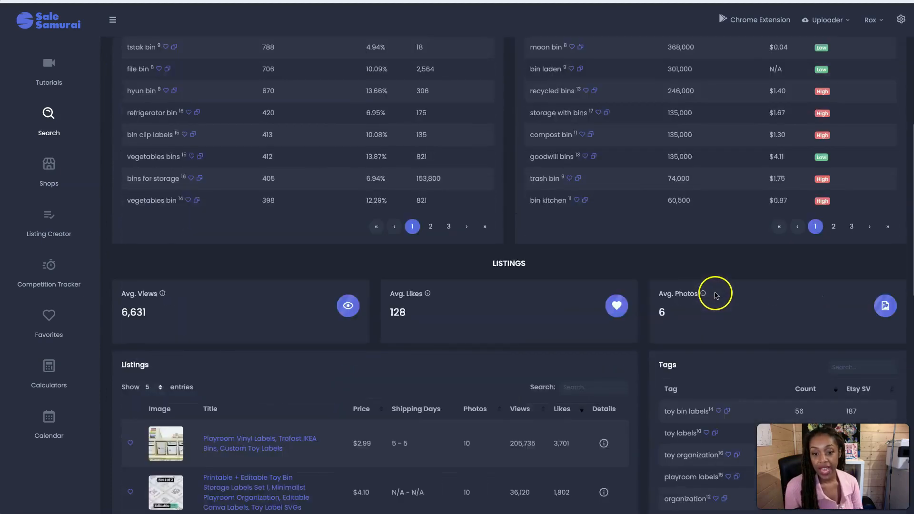
pyautogui.scroll(-6, 710, 305)
pyautogui.scroll(13, 594, 241)
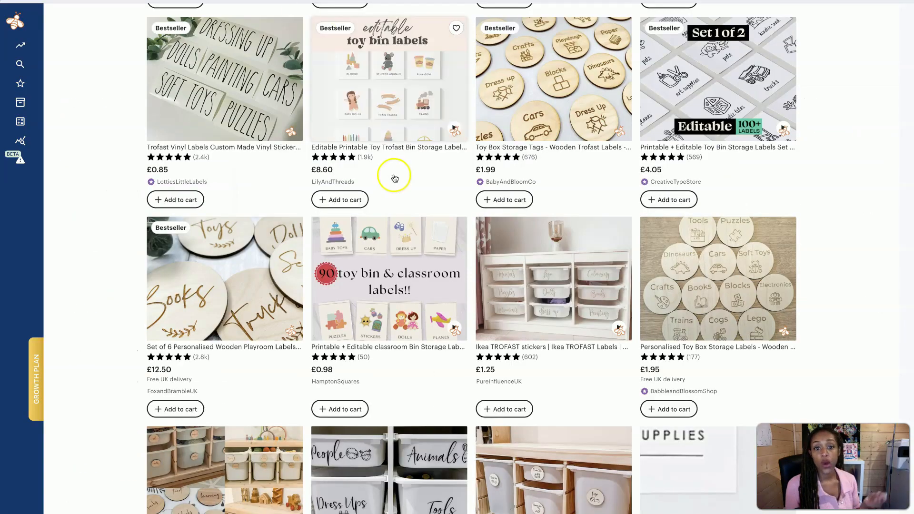
# Browse the Etsy toy bin label listings and re-check the keyword's metrics in Sale Samurai
pyautogui.scroll(-15, 395, 178)
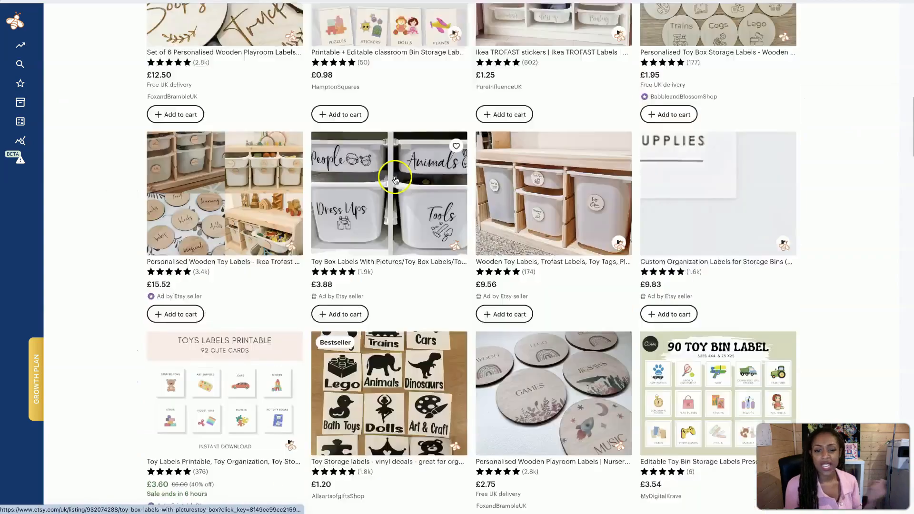
pyautogui.scroll(-15, 395, 179)
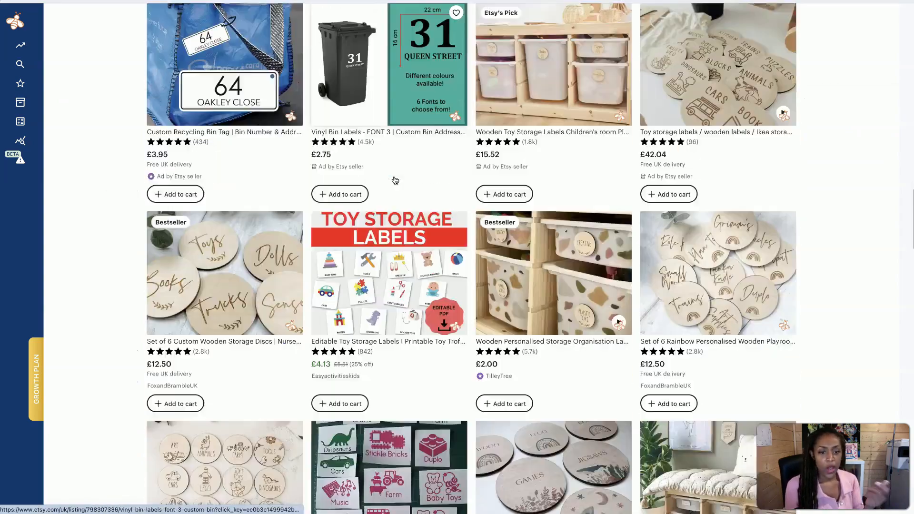
pyautogui.scroll(-1, 395, 180)
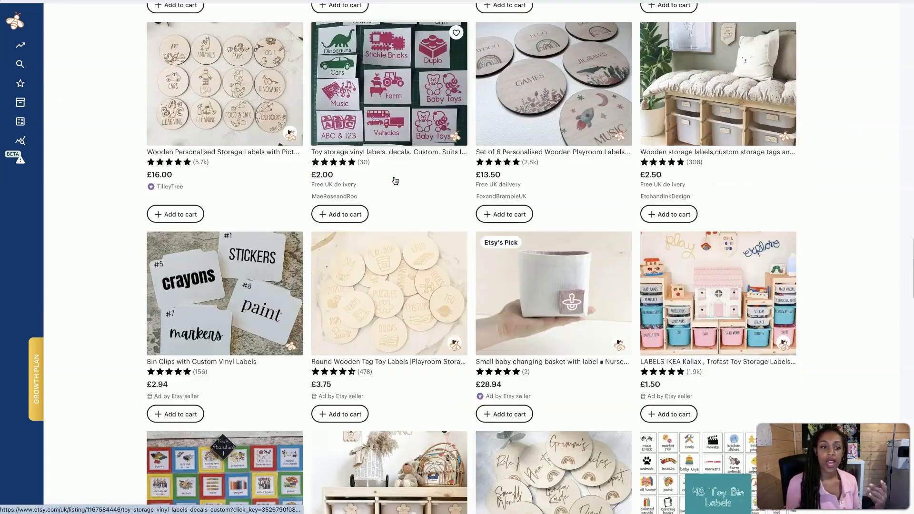
pyautogui.scroll(-1, 394, 181)
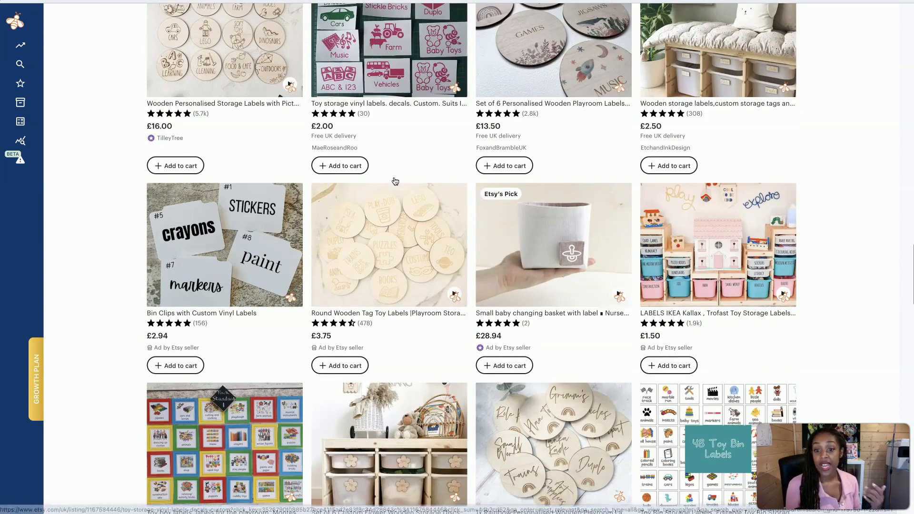
pyautogui.scroll(-1, 395, 181)
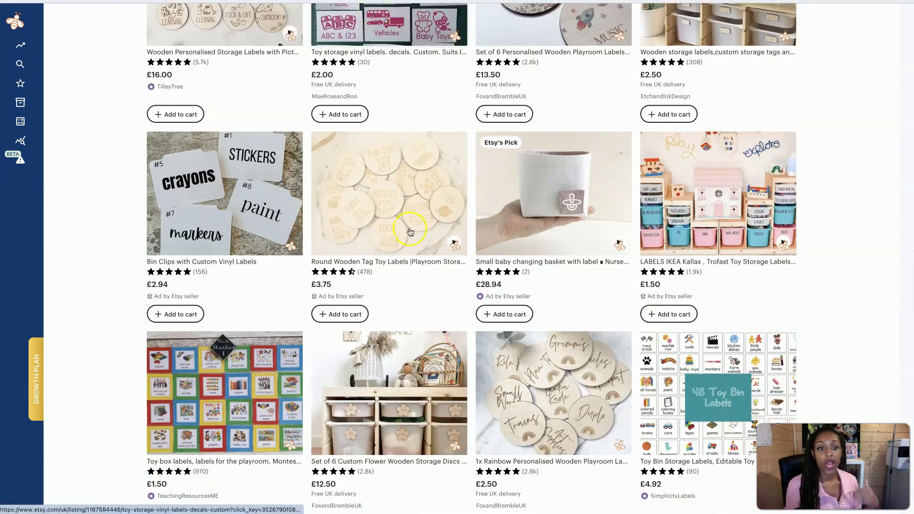
pyautogui.scroll(-2, 405, 215)
pyautogui.scroll(-1, 411, 232)
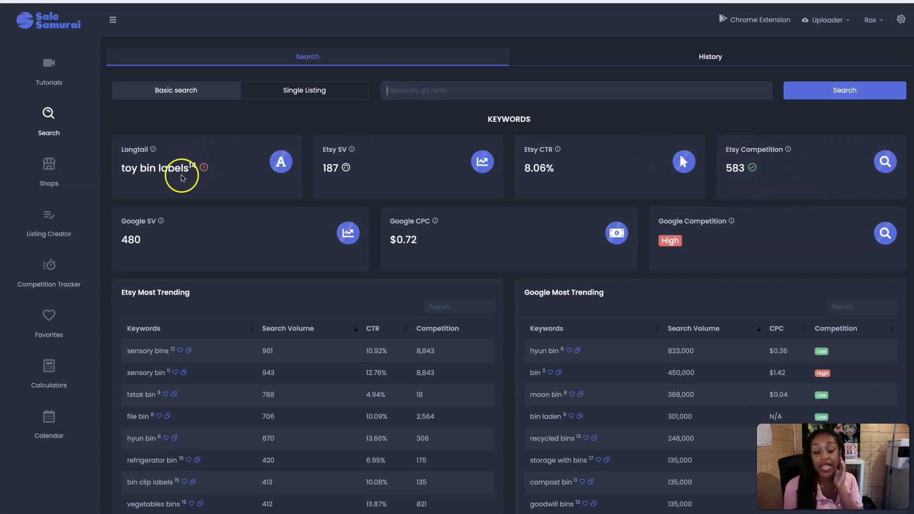
pyautogui.moveTo(154, 148)
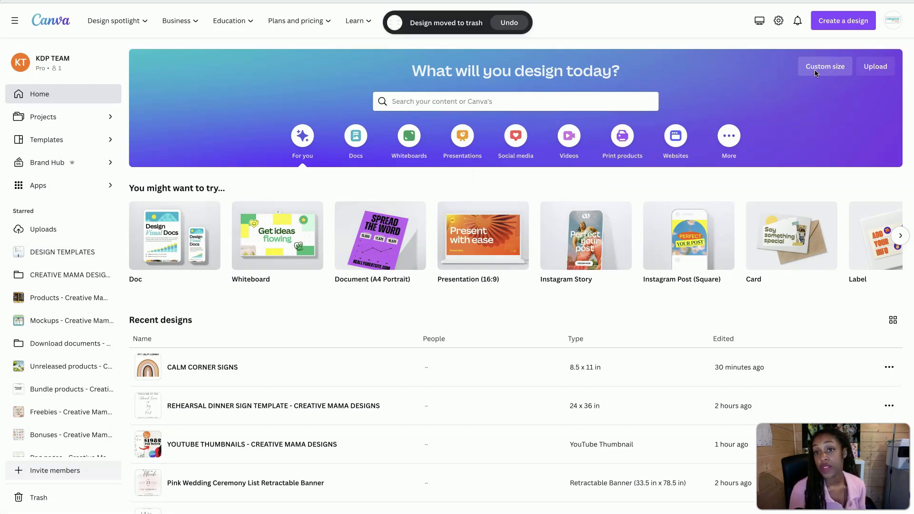
# In Canva, create a new blank design with a custom size of 8.5 × 11 in
pyautogui.click(816, 70)
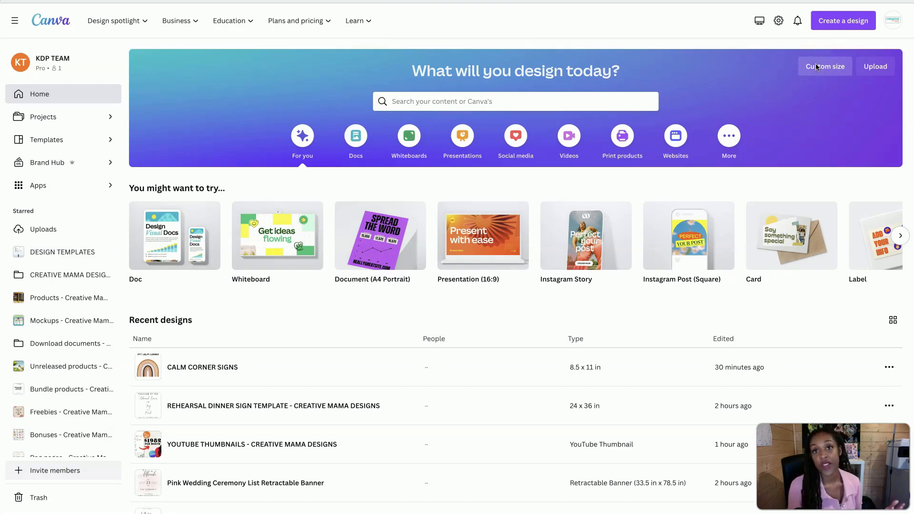
pyautogui.click(815, 72)
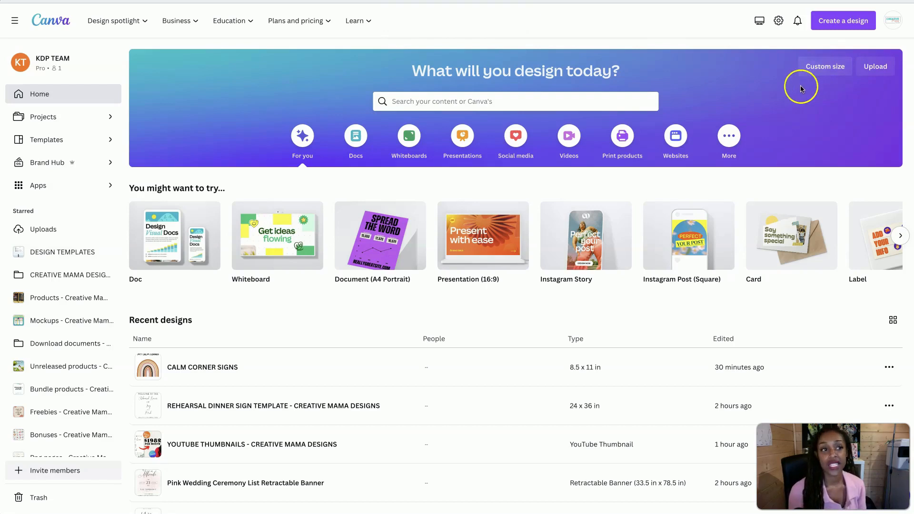
pyautogui.click(818, 69)
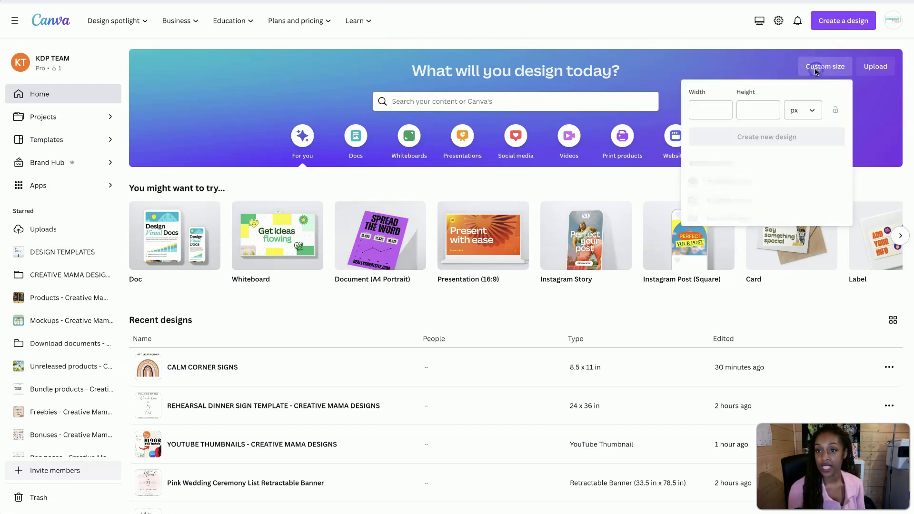
pyautogui.click(717, 113)
pyautogui.click(793, 114)
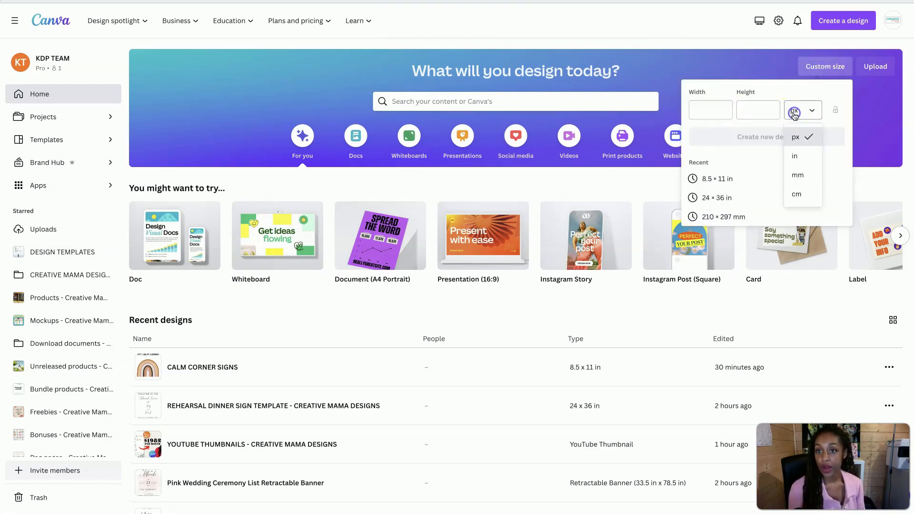
pyautogui.click(794, 155)
pyautogui.click(712, 111)
pyautogui.write('8.5')
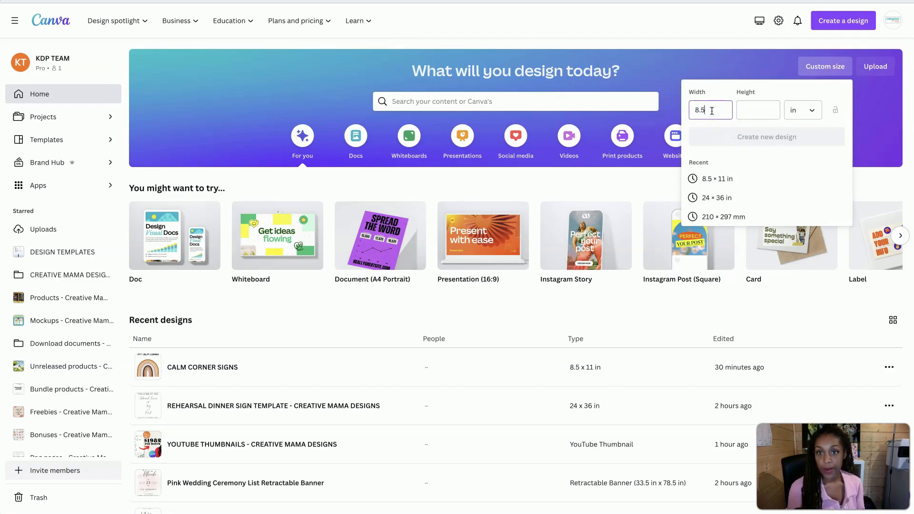
pyautogui.click(758, 110)
pyautogui.write('11')
pyautogui.click(767, 136)
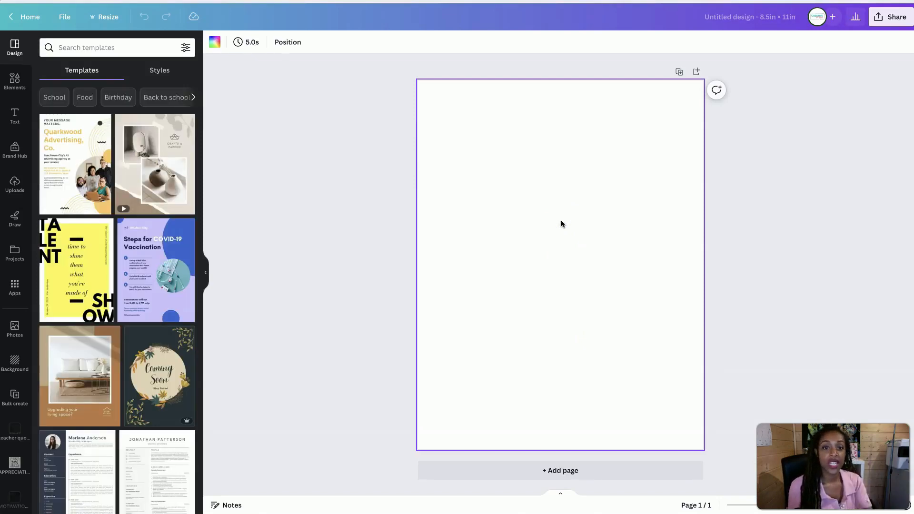
# Add a horizontal line to the blank page and extend both ends past the page's side edges
pyautogui.click(561, 130)
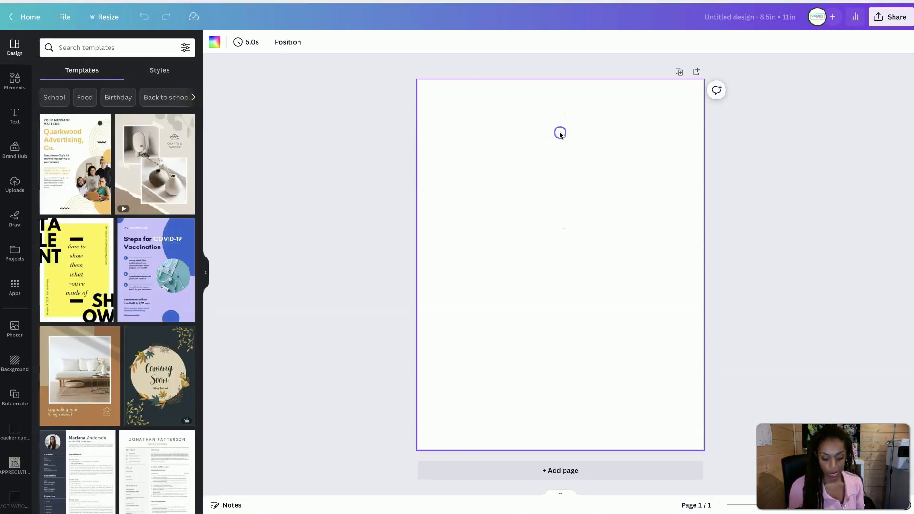
pyautogui.press('l')
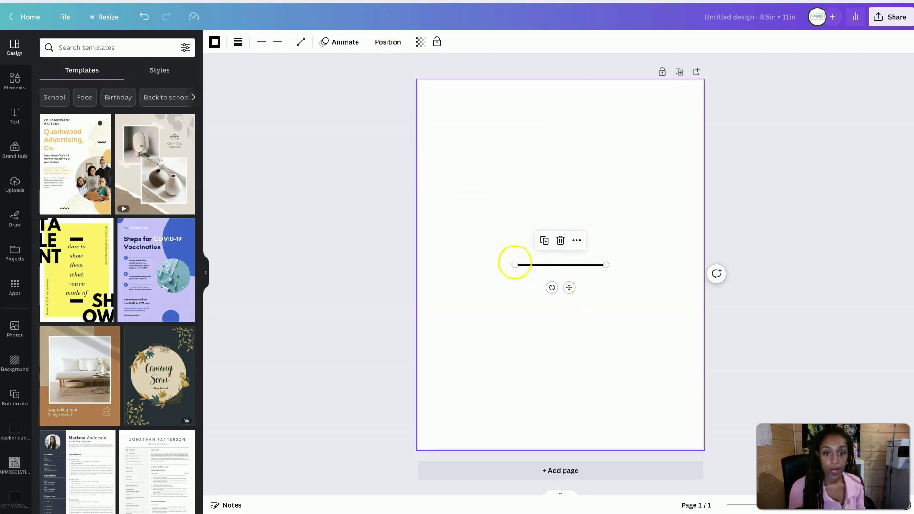
pyautogui.moveTo(508, 263); pyautogui.dragTo(357, 263)
pyautogui.hotkey('ctrl', 'z')
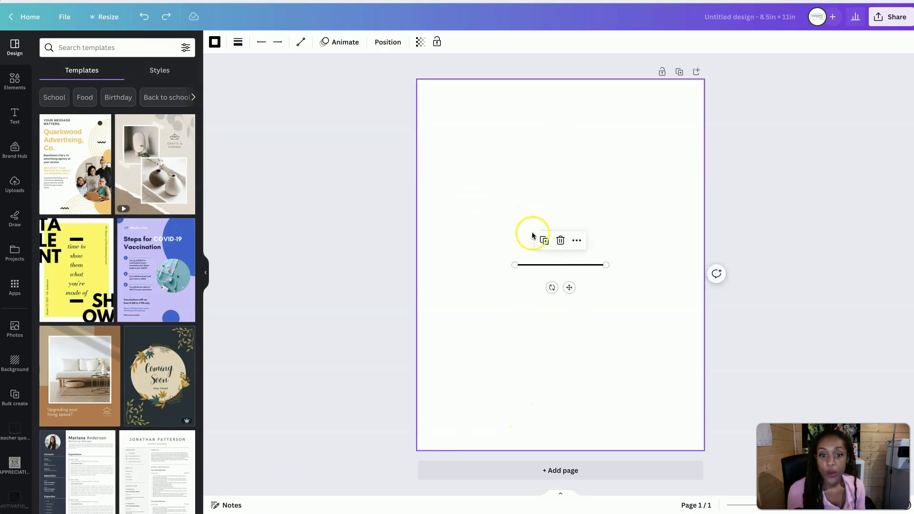
pyautogui.moveTo(514, 263); pyautogui.dragTo(357, 263)
pyautogui.moveTo(604, 265); pyautogui.dragTo(740, 264)
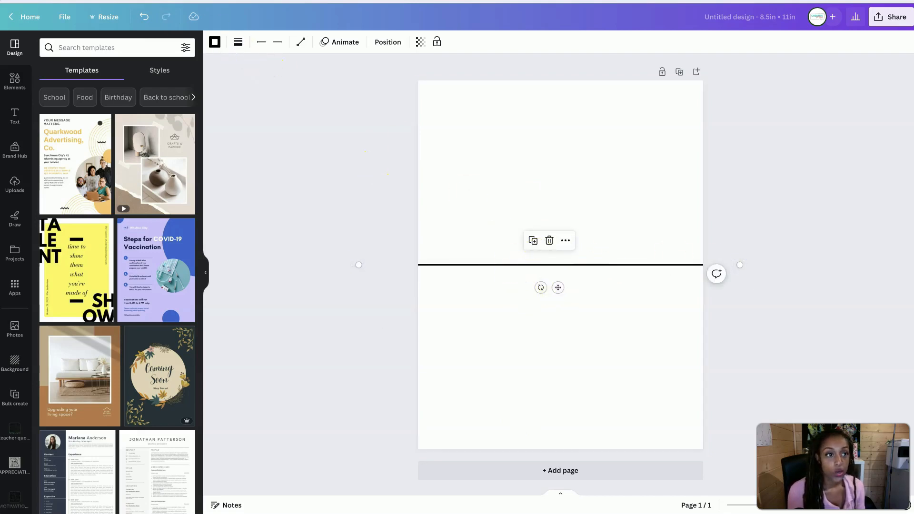
# Make the horizontal line dotted with rounded end points and a line weight of 1
pyautogui.click(237, 41)
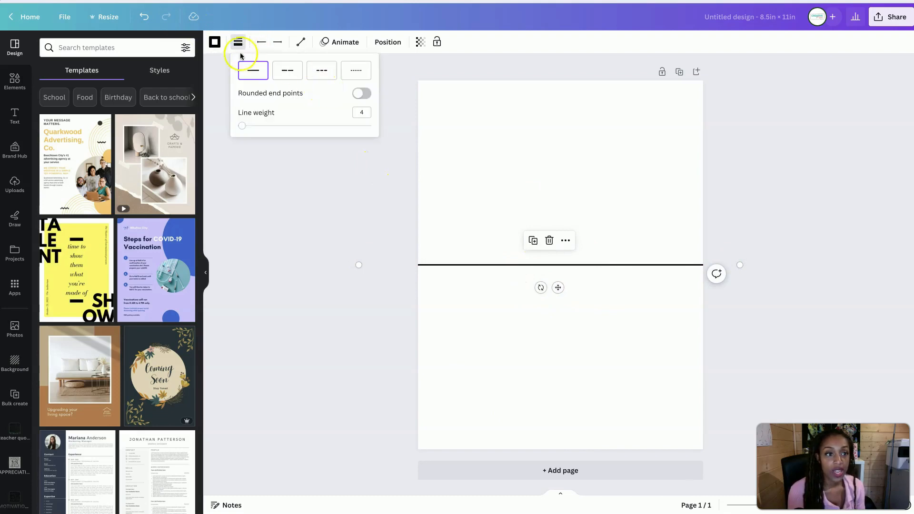
pyautogui.click(356, 70)
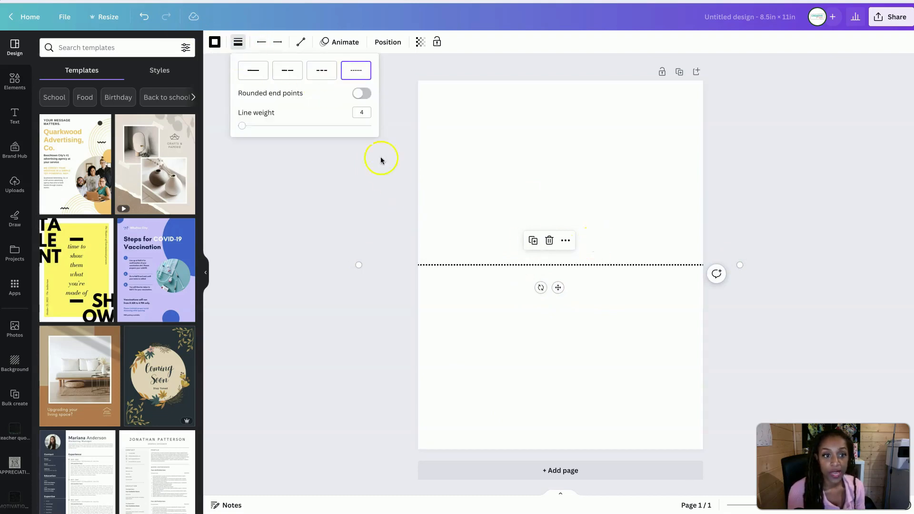
pyautogui.click(361, 94)
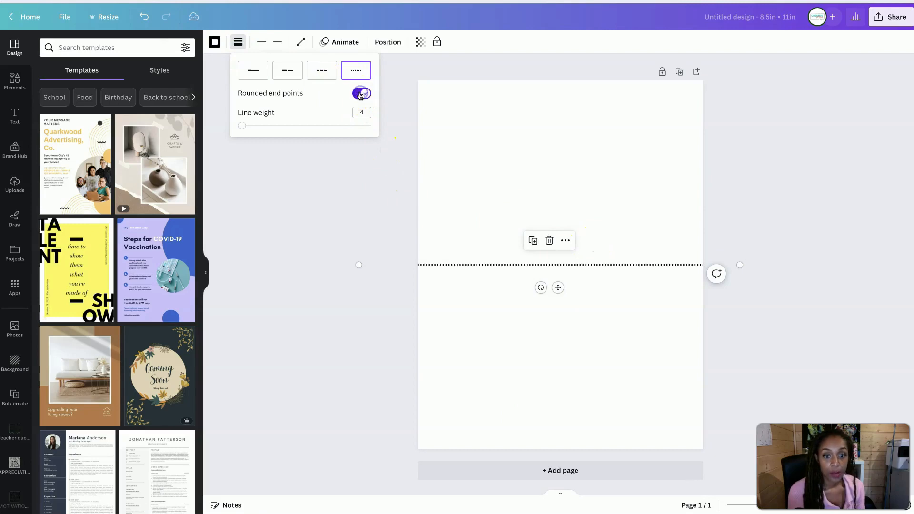
pyautogui.click(361, 113)
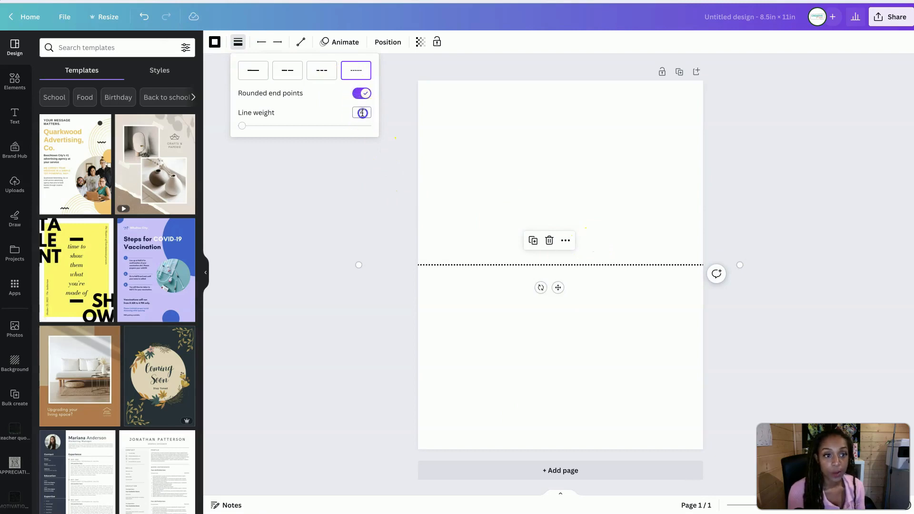
pyautogui.click(464, 319)
# Set the dotted horizontal line's weight to 2
pyautogui.click(459, 263)
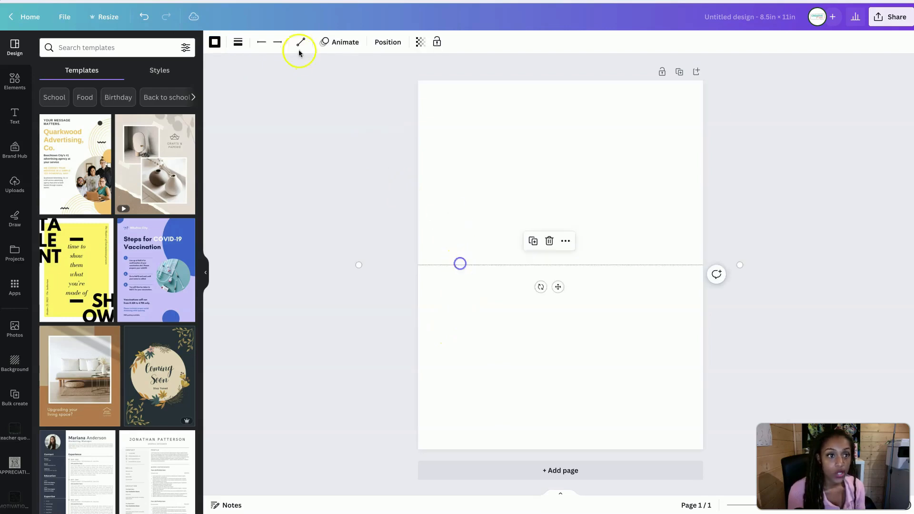
pyautogui.click(239, 42)
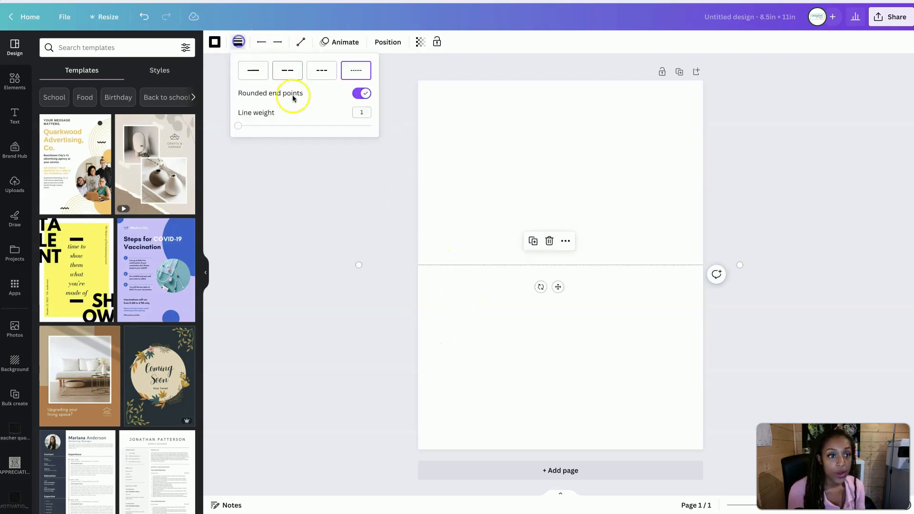
pyautogui.click(361, 112)
pyautogui.write('2')
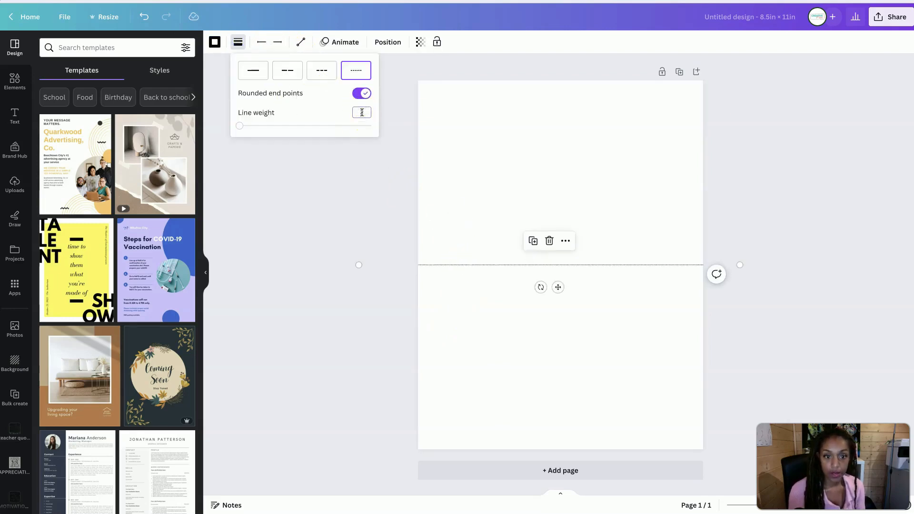
pyautogui.click(488, 290)
# Duplicate the dotted line, rotate the copy to -90° and centre it horizontally on the page to form four quarters
pyautogui.click(492, 267)
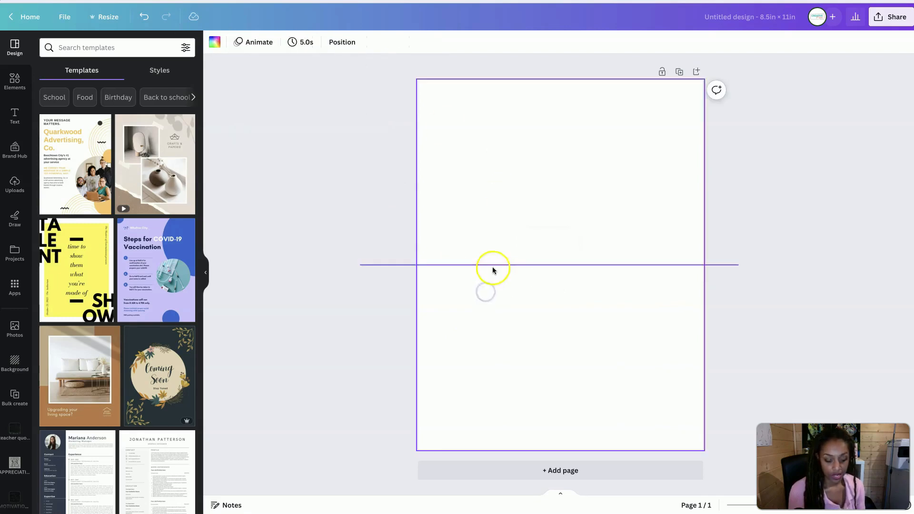
pyautogui.moveTo(542, 288); pyautogui.dragTo(562, 279)
pyautogui.click(388, 42)
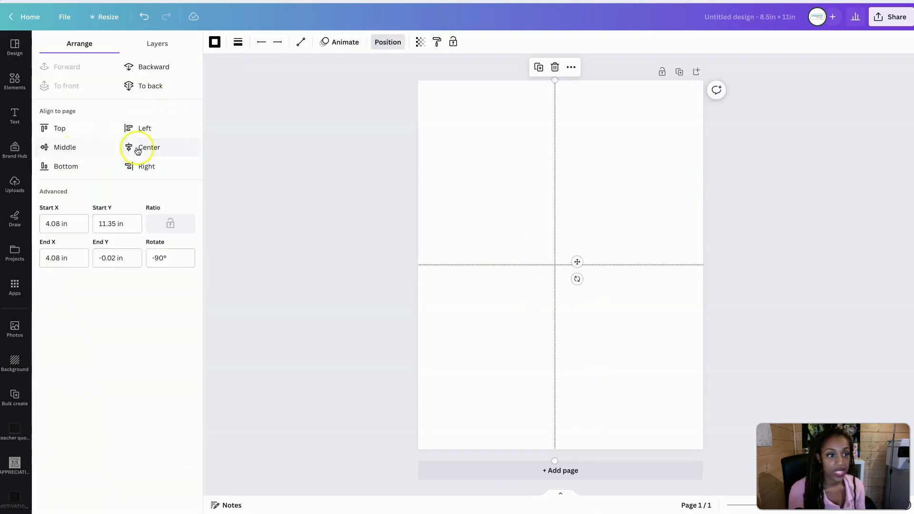
pyautogui.click(137, 151)
pyautogui.click(425, 265)
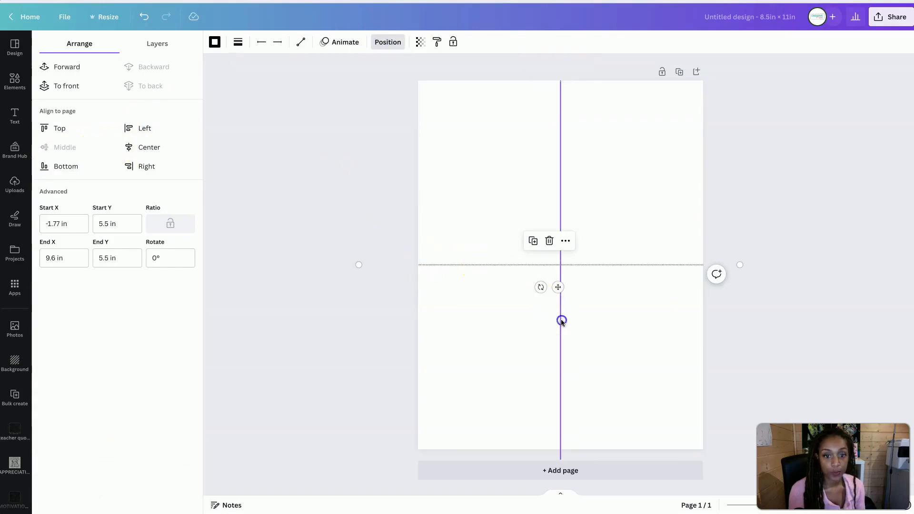
pyautogui.click(562, 321)
pyautogui.click(520, 312)
pyautogui.click(559, 188)
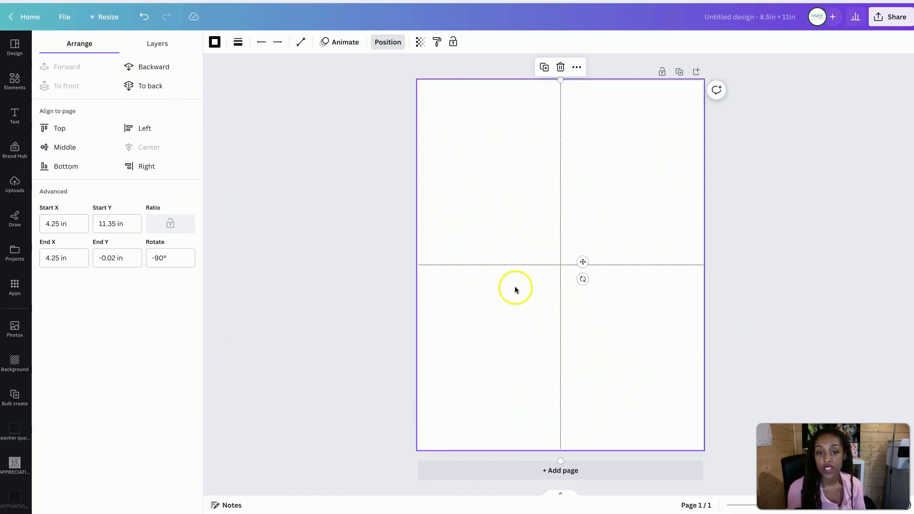
# Deselect the vertical line and open the Elements library's search
pyautogui.click(530, 177)
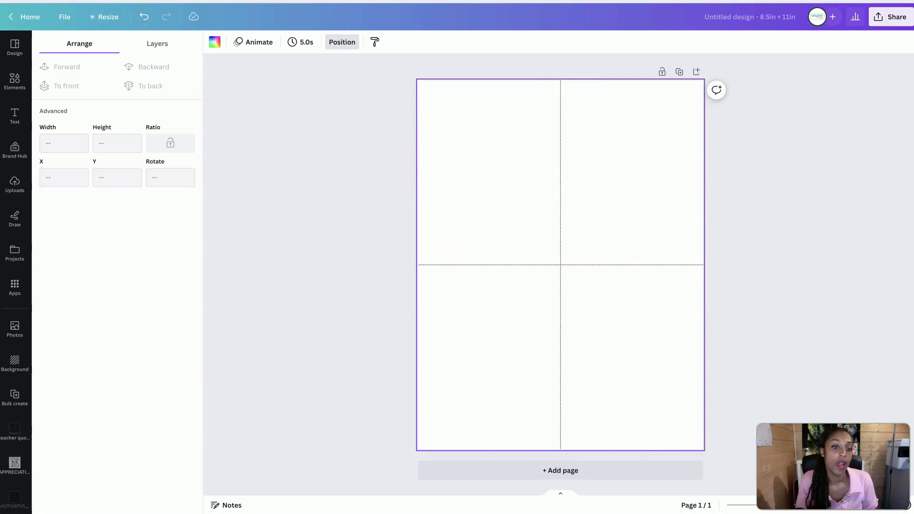
pyautogui.click(17, 81)
pyautogui.click(67, 46)
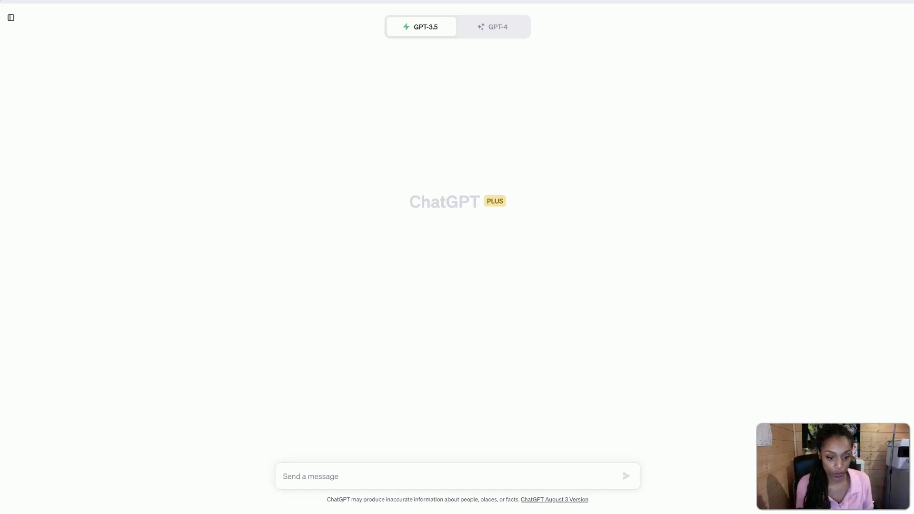
# Switch to ChatGPT, introduce yourself as a digital product creator making a set of printable toy bin labels, and ask whether it is familiar with this product
pyautogui.click(355, 475)
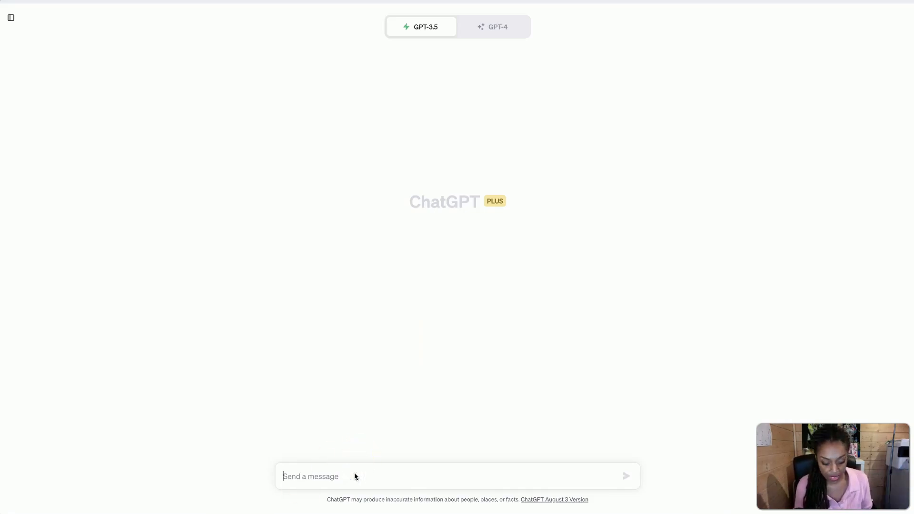
pyautogui.write('I am a digit')
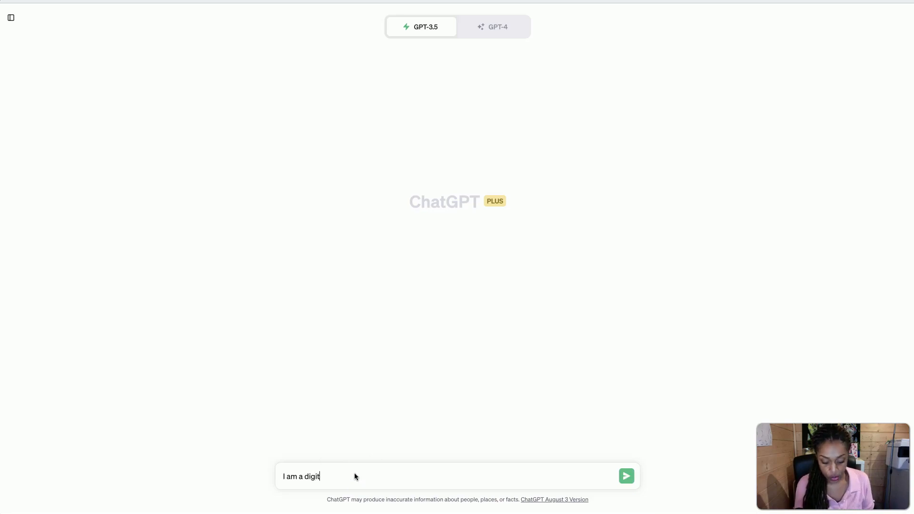
pyautogui.write('al pro')
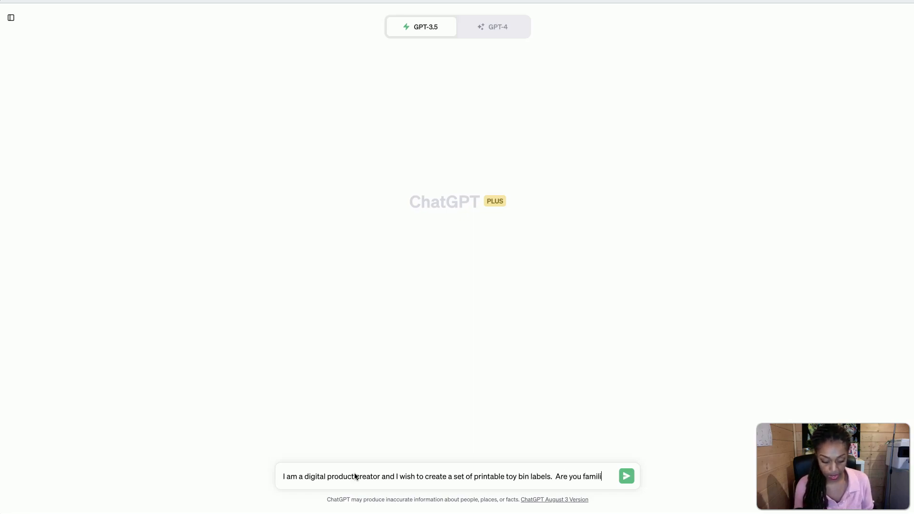
pyautogui.write('ith this typ')
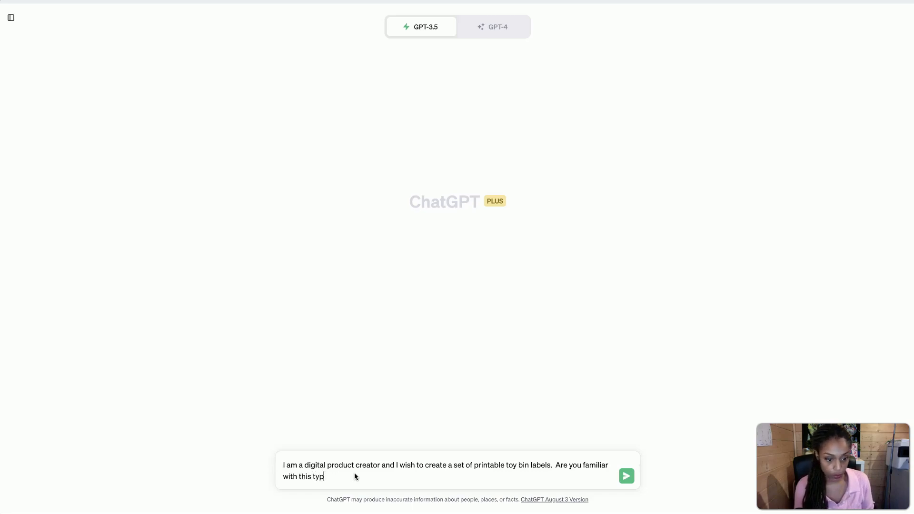
pyautogui.write(' e prod')
pyautogui.write('uct?')
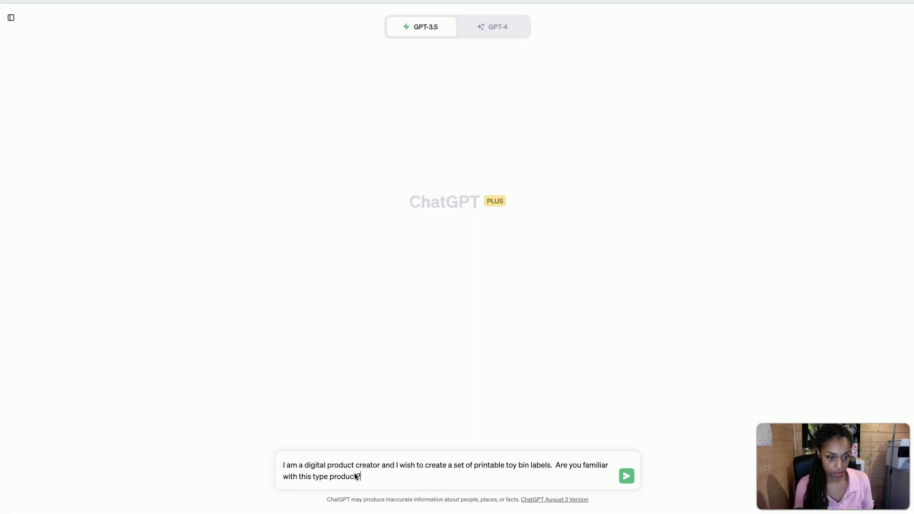
pyautogui.press('Return')
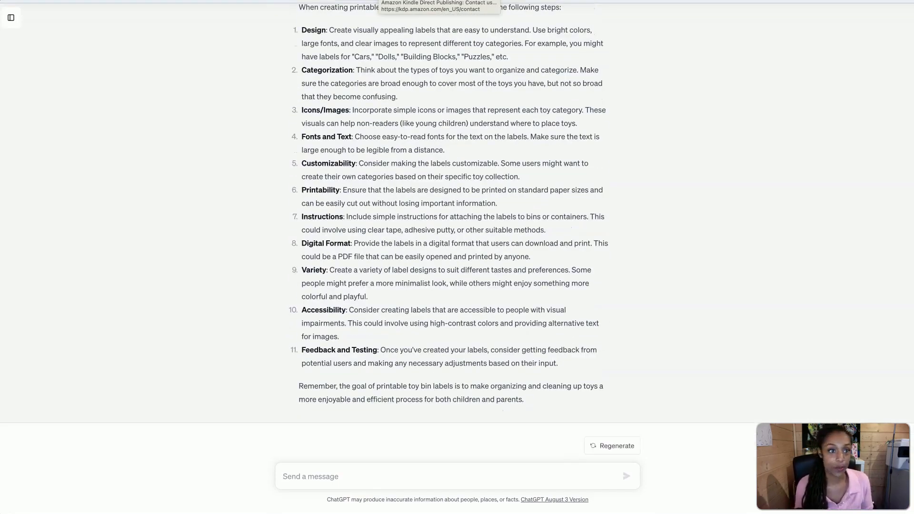
# Send the follow-up prompt "Excellent, please give me a list of 12 different visual clues with text."
pyautogui.scroll(5, 388, 62)
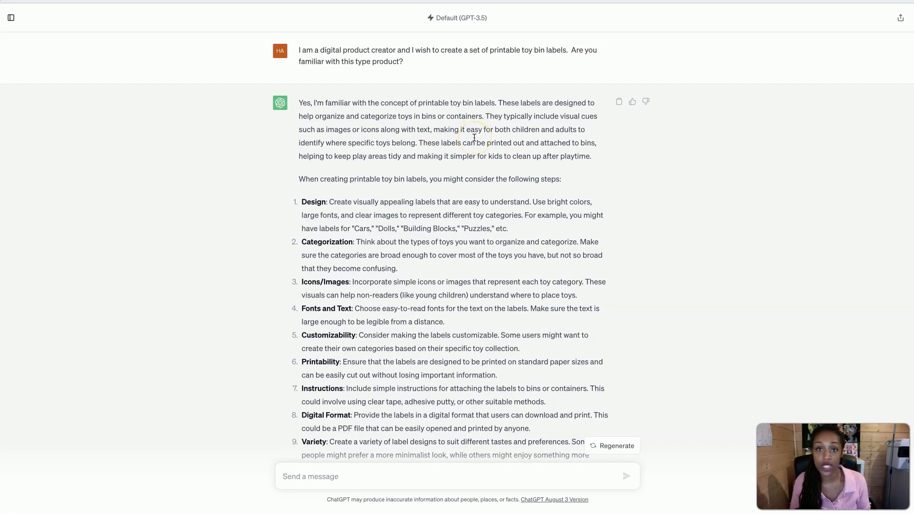
pyautogui.click(459, 479)
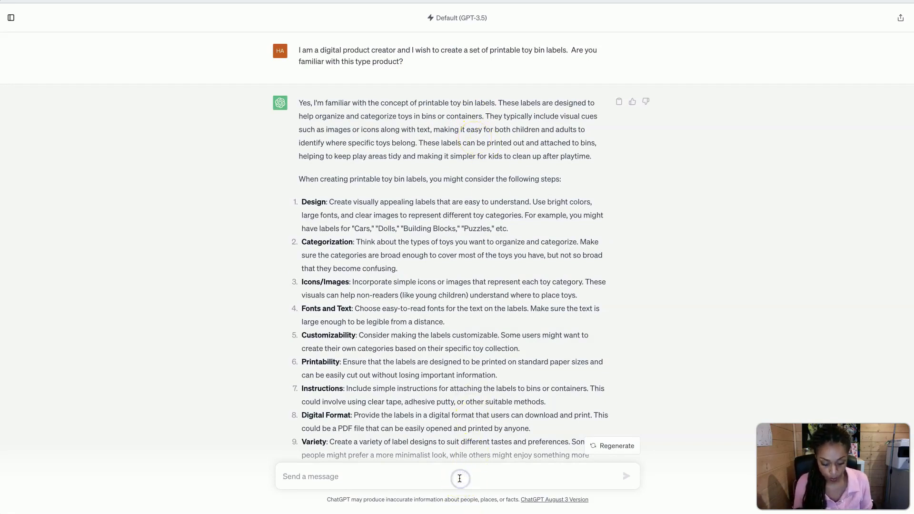
pyautogui.write('E')
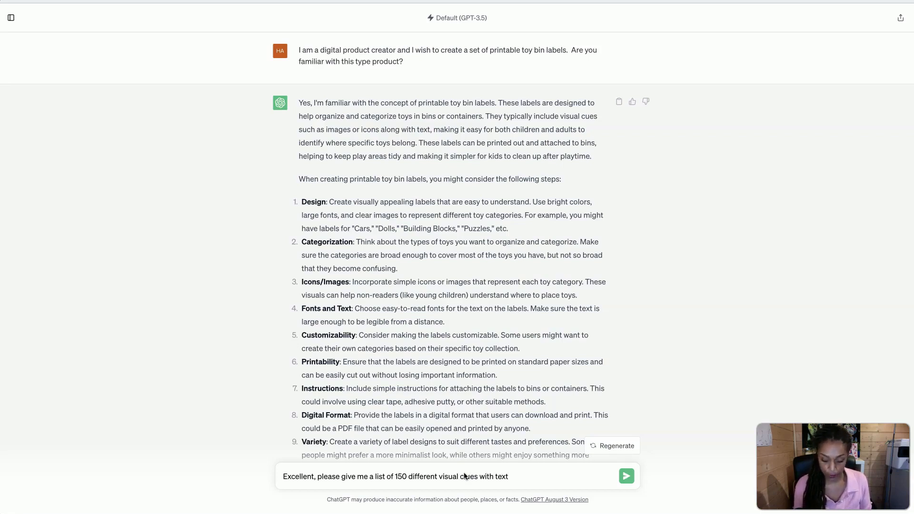
pyautogui.click(400, 476)
pyautogui.doubleClick(400, 477)
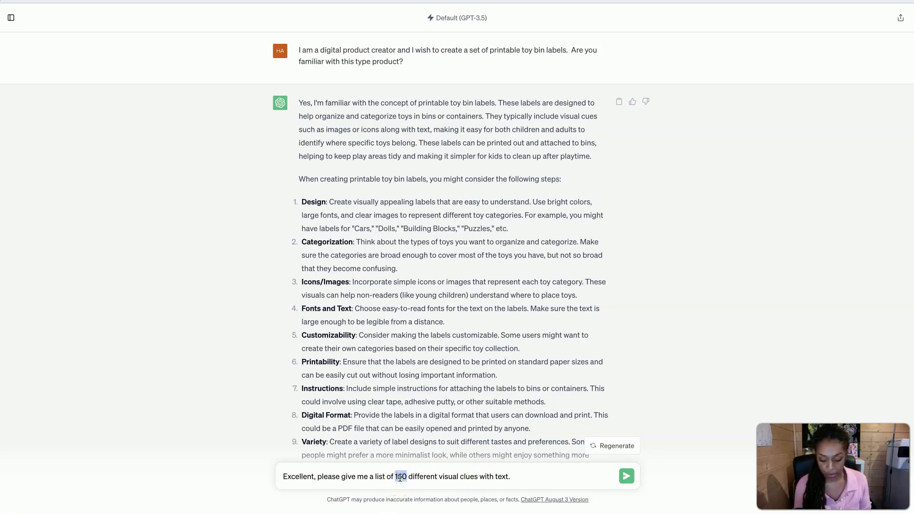
pyautogui.write('12')
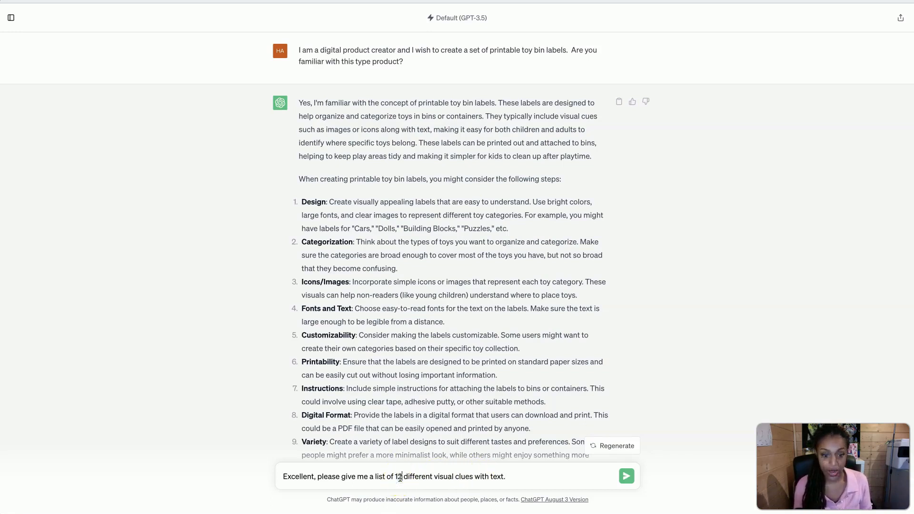
pyautogui.click(627, 476)
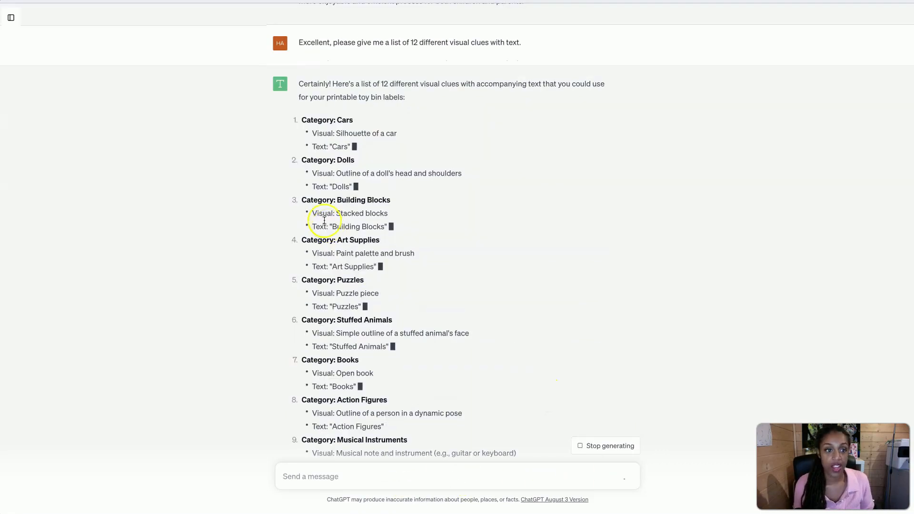
# Review ChatGPT's list of visual clues and copy all 12 categories from Cars to Dress-up
pyautogui.click(351, 148)
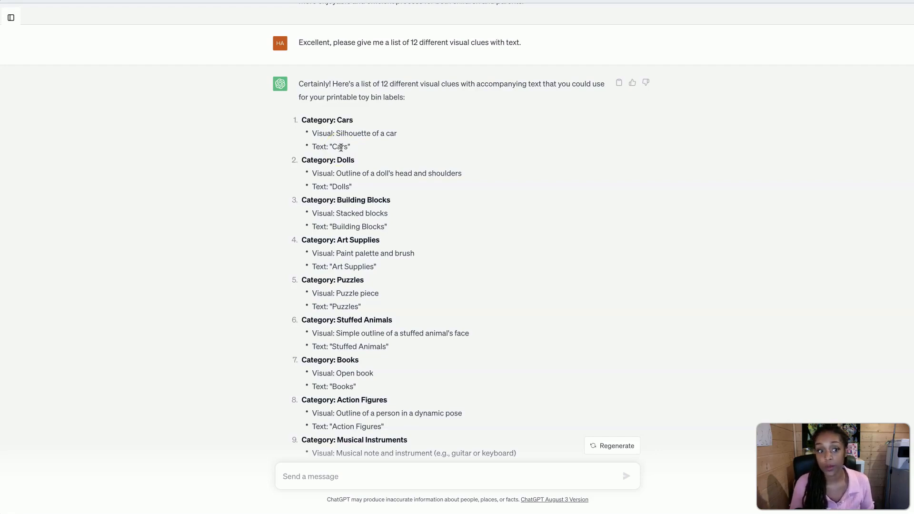
pyautogui.scroll(-2, 492, 318)
pyautogui.scroll(1, 491, 319)
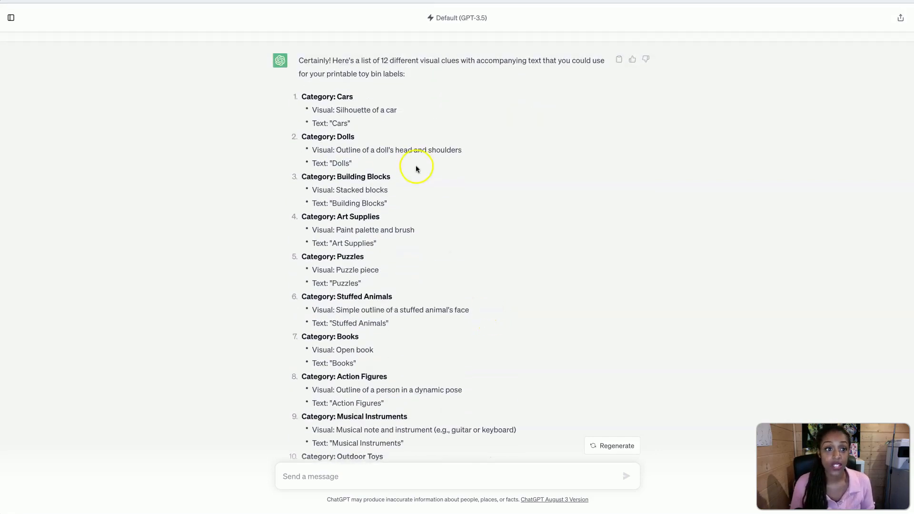
pyautogui.scroll(-2, 416, 169)
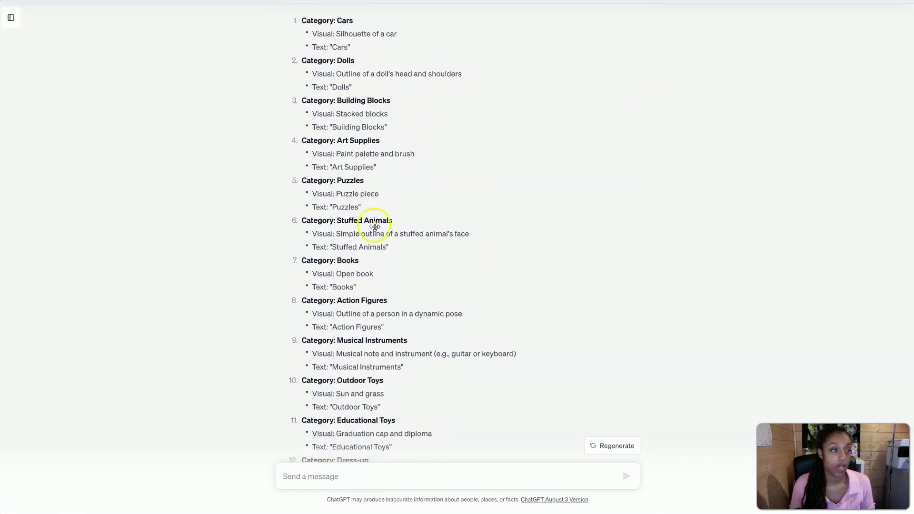
pyautogui.scroll(-1, 375, 228)
pyautogui.moveTo(383, 425); pyautogui.dragTo(300, 71)
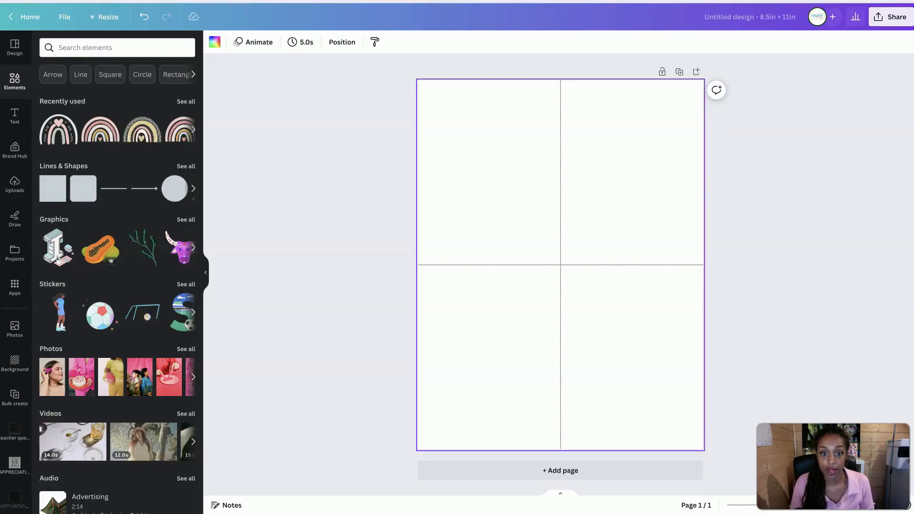
# Switch to Canva, add a blank page to the label design and move it ahead of the page with the dotted quarters
pyautogui.click(586, 470)
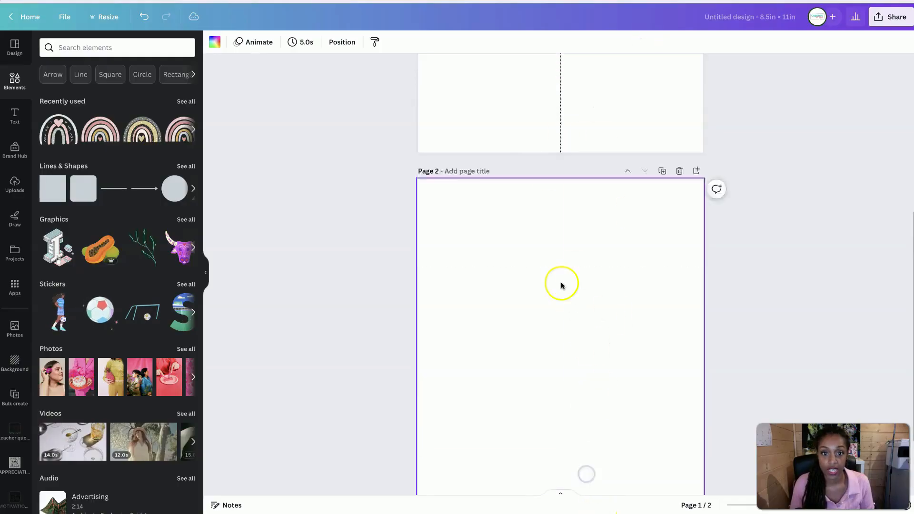
pyautogui.scroll(5, 561, 285)
pyautogui.scroll(-5, 561, 285)
pyautogui.click(628, 132)
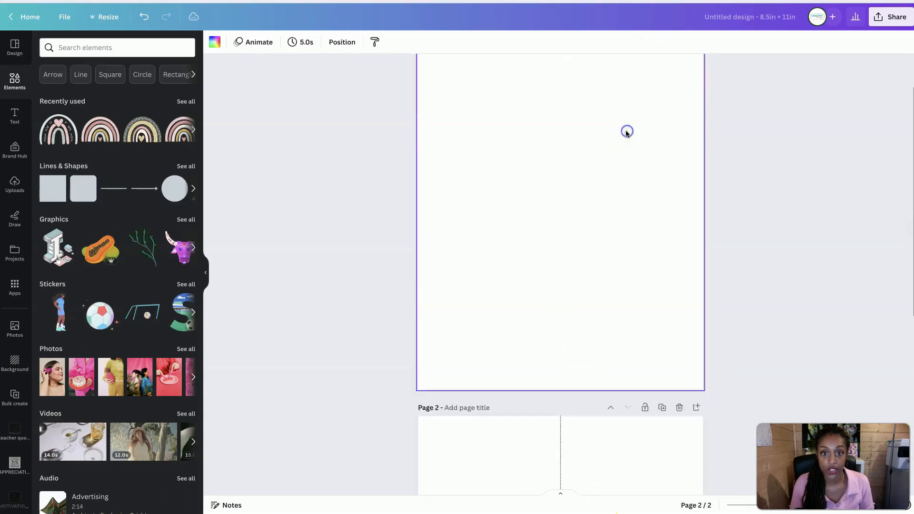
# Paste the copied category list into a new text box on page 1 and align it with the page's upper edge
pyautogui.press('t')
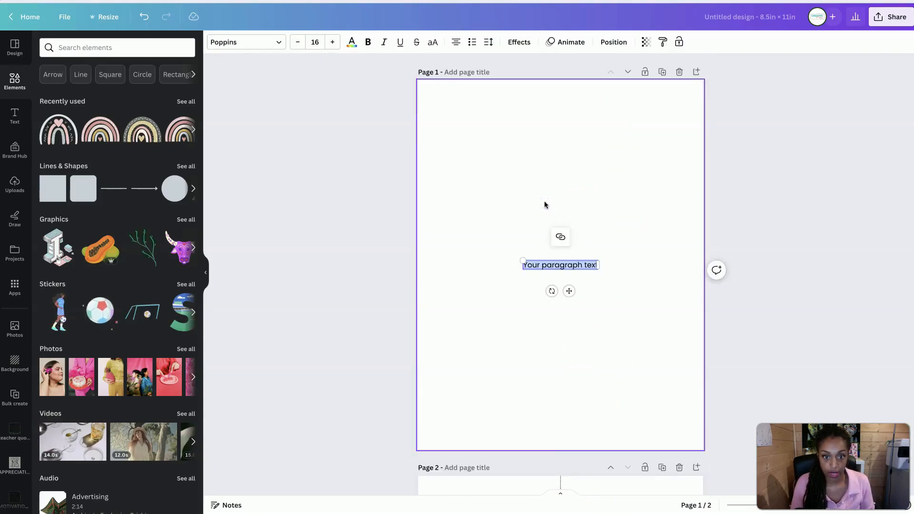
pyautogui.hotkey('ctrl', 'v')
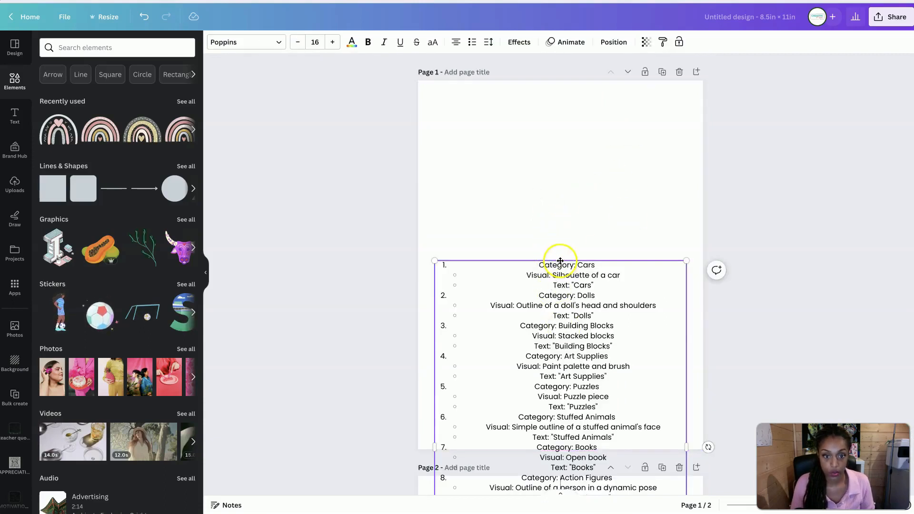
pyautogui.moveTo(551, 261); pyautogui.dragTo(559, 82)
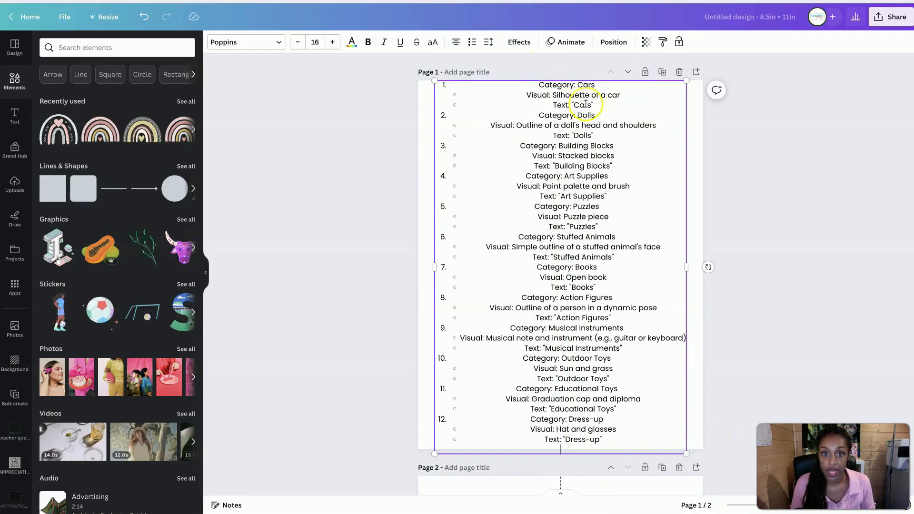
# Add the text CARS to page 2 and place it near the base of the upper-left quarter
pyautogui.scroll(-2, 552, 401)
pyautogui.click(496, 465)
pyautogui.scroll(-2, 496, 458)
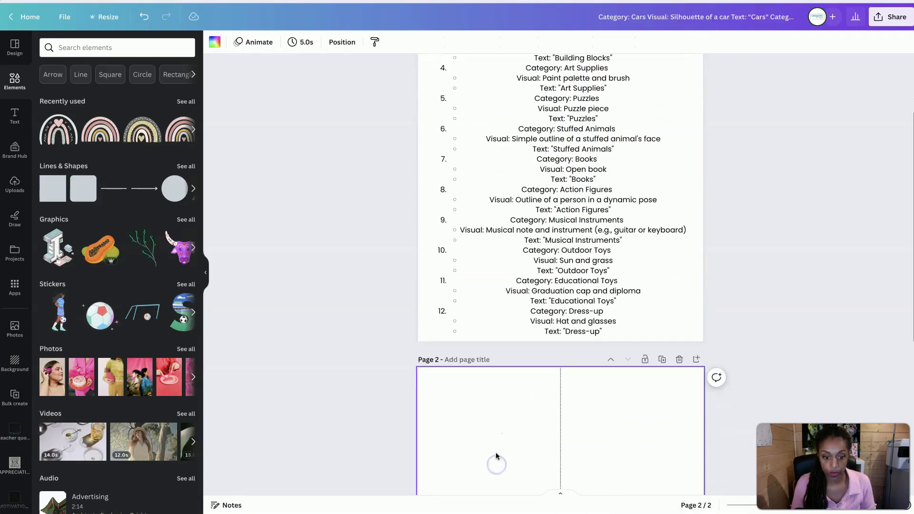
pyautogui.click(492, 421)
pyautogui.write('text')
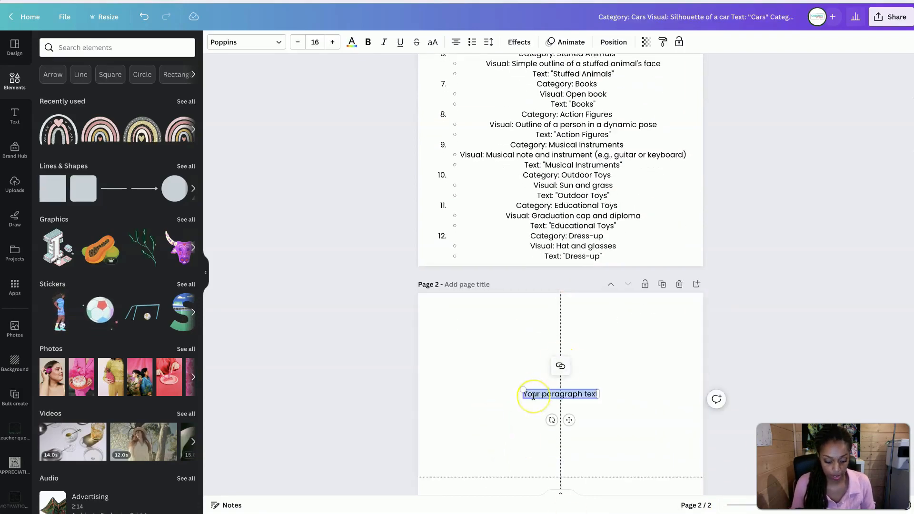
pyautogui.write('CARS')
pyautogui.moveTo(559, 394); pyautogui.dragTo(486, 454)
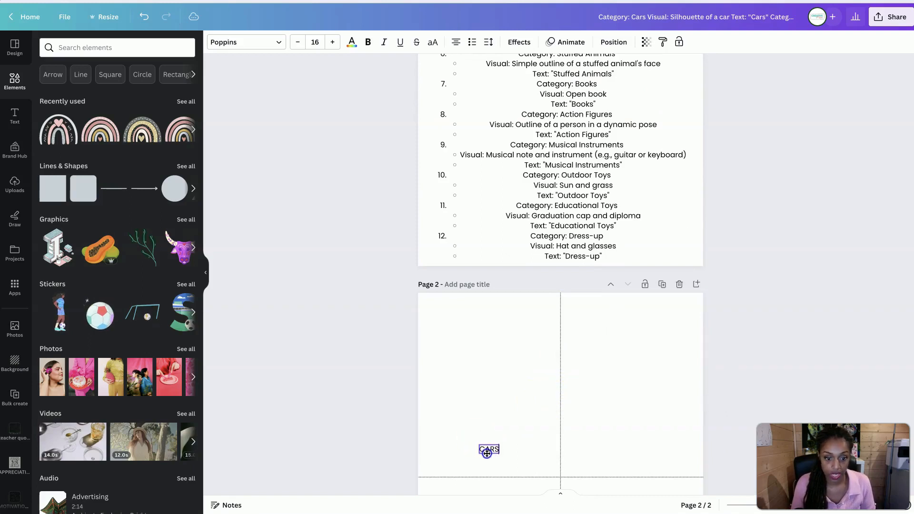
# Enlarge the CARS text to a font size of about 55.7 and shift it slightly to the left
pyautogui.click(315, 42)
pyautogui.write('40')
pyautogui.press('Return')
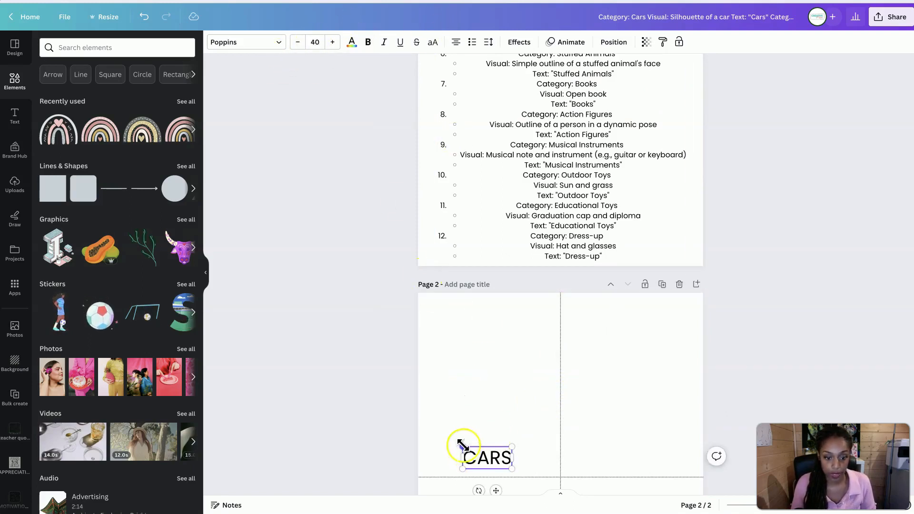
pyautogui.moveTo(462, 446)
pyautogui.mouseDown()
pyautogui.moveTo(441, 435)
pyautogui.moveTo(452, 437)
pyautogui.mouseUp()
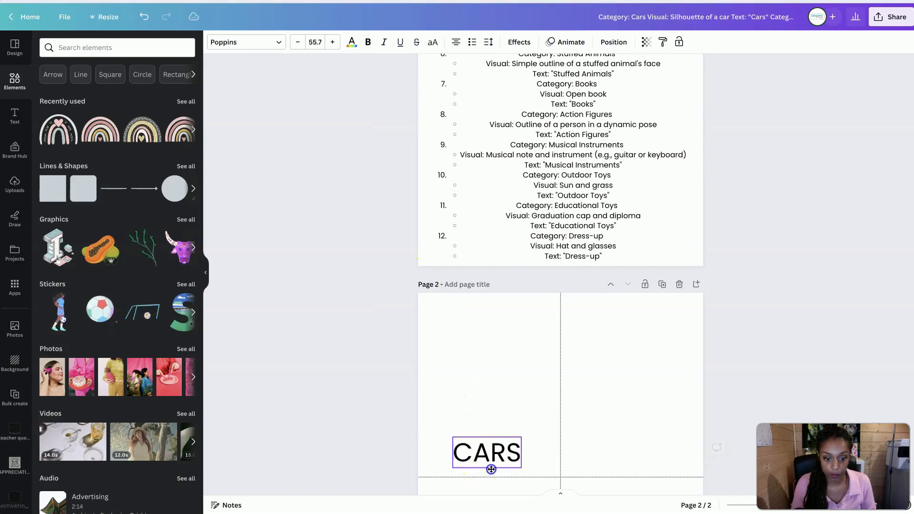
pyautogui.moveTo(492, 470); pyautogui.dragTo(486, 470)
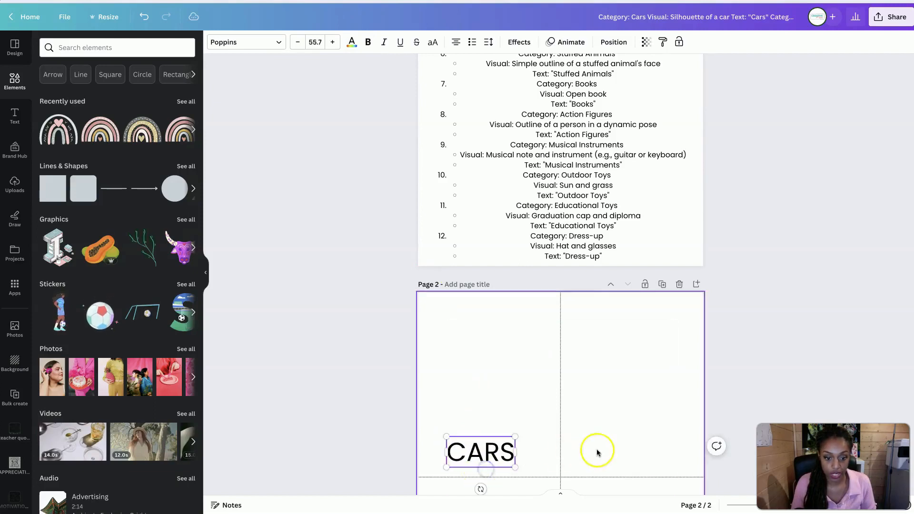
# Nudge the CARS text slightly to the right to centre it in the upper-left quarter
pyautogui.scroll(-1, 599, 451)
pyautogui.scroll(-2, 502, 481)
pyautogui.moveTo(485, 350)
pyautogui.mouseDown()
pyautogui.moveTo(495, 345)
pyautogui.moveTo(476, 343)
pyautogui.mouseUp()
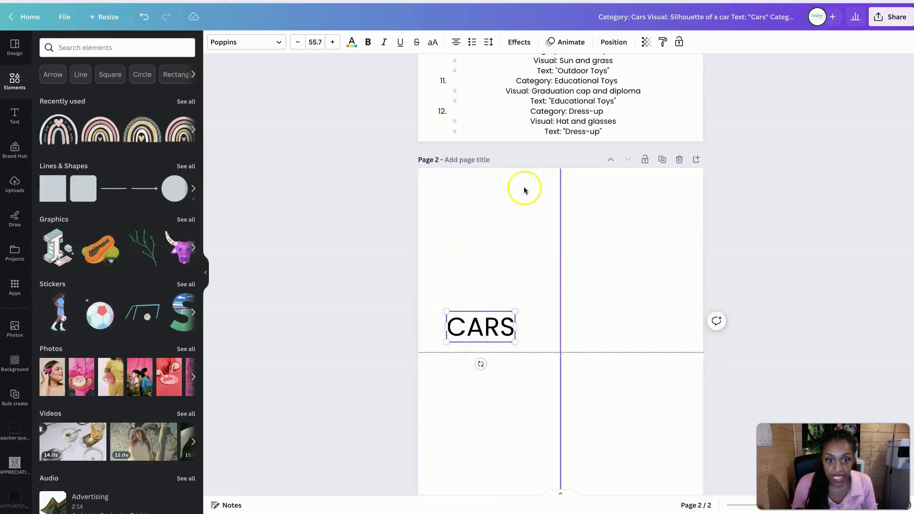
pyautogui.click(493, 398)
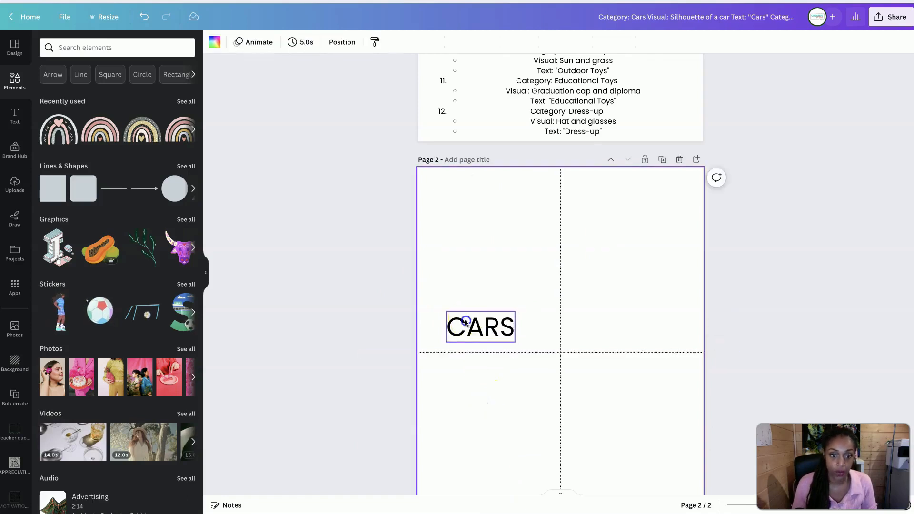
pyautogui.moveTo(477, 339); pyautogui.dragTo(482, 339)
pyautogui.click(482, 340)
pyautogui.click(482, 367)
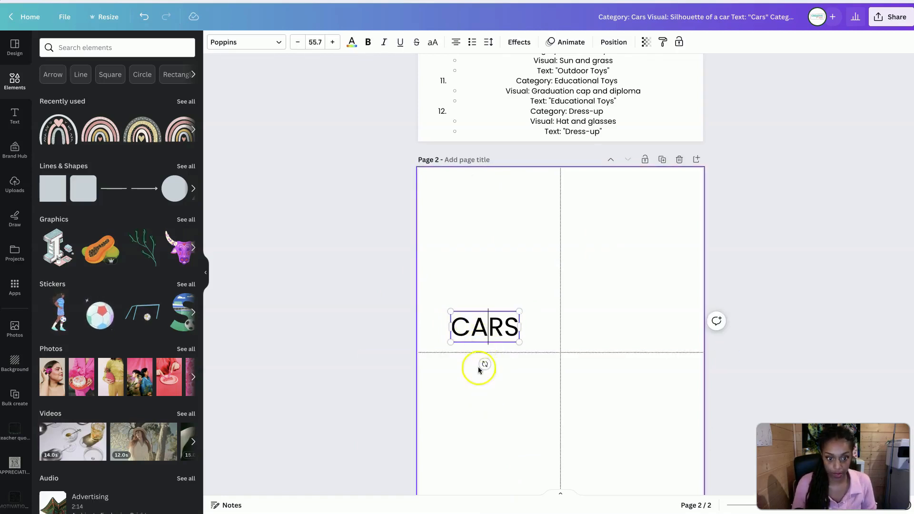
# Copy the CARS text level into the upper-right quarter of page 2 and change the copy to DOLLS, following the category list
pyautogui.moveTo(465, 339); pyautogui.dragTo(615, 331)
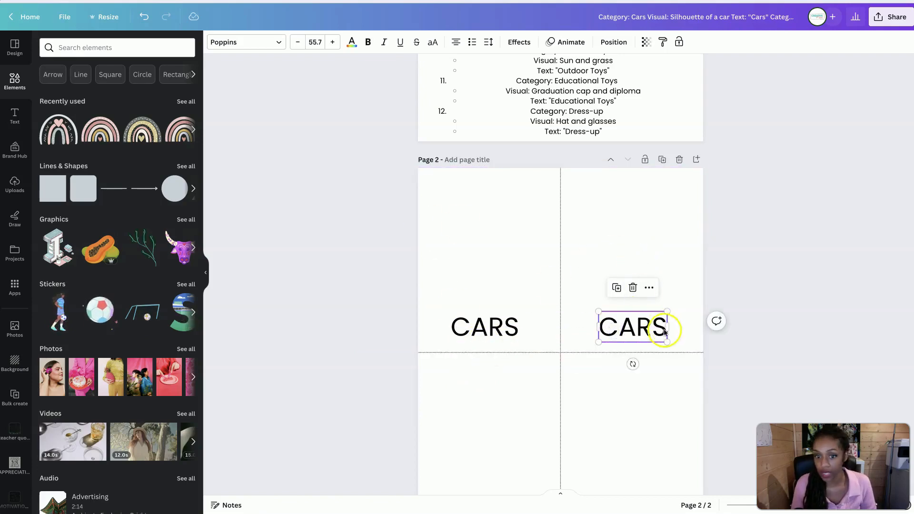
pyautogui.scroll(6, 543, 95)
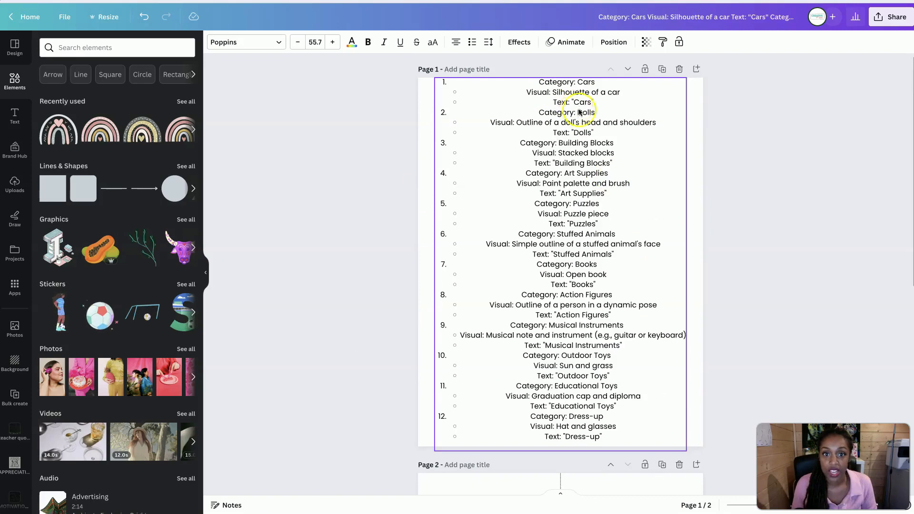
pyautogui.scroll(-3, 578, 115)
pyautogui.scroll(-3, 579, 116)
pyautogui.doubleClick(619, 342)
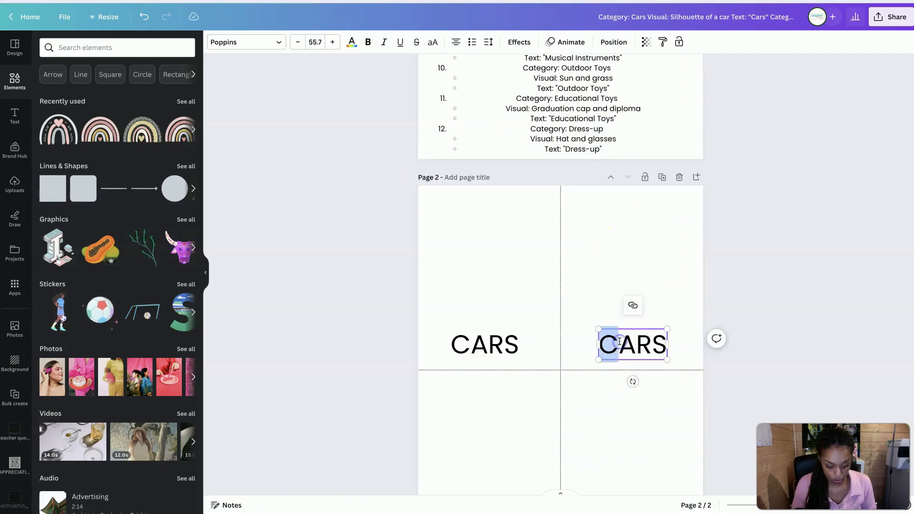
pyautogui.click(619, 342)
pyautogui.doubleClick(619, 342)
pyautogui.write('DOLLS')
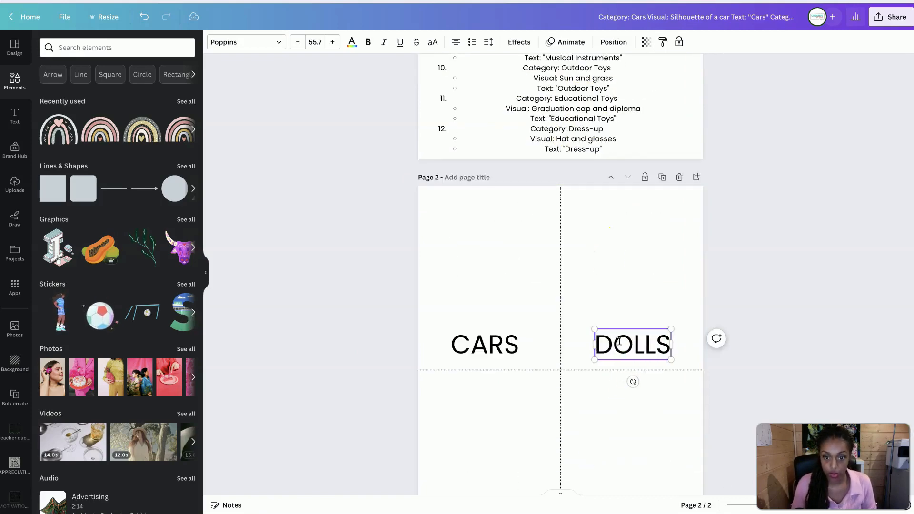
# Copy the CARS text straight down into the base of the lower-left quarter of page 2
pyautogui.scroll(-1, 620, 344)
pyautogui.scroll(-2, 620, 344)
pyautogui.click(476, 240)
pyautogui.moveTo(479, 242); pyautogui.dragTo(482, 416)
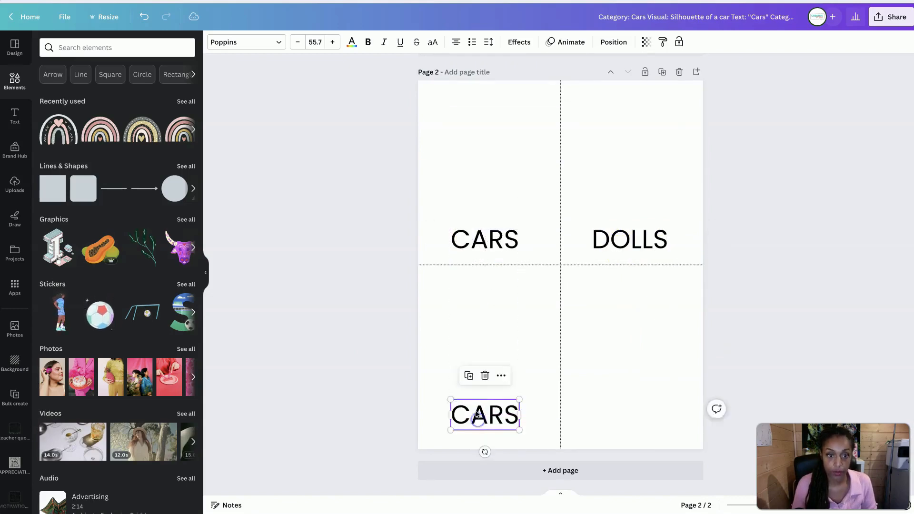
pyautogui.scroll(6, 480, 408)
pyautogui.scroll(-6, 576, 147)
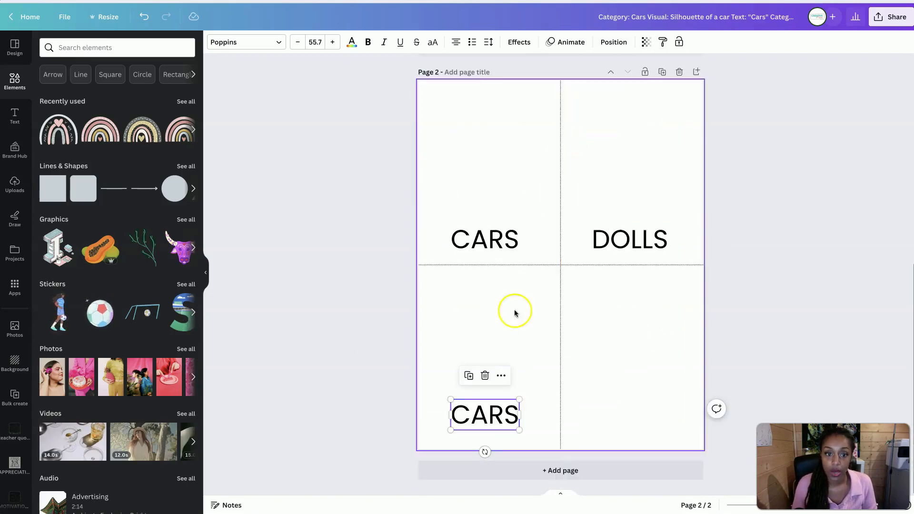
# Change the copied text in the lower-left quarter to BUILDING BLOCKS
pyautogui.doubleClick(481, 414)
pyautogui.hotkey('shift', 'Left')
pyautogui.hotkey('shift', 'Left')
pyautogui.write('BUILDING ')
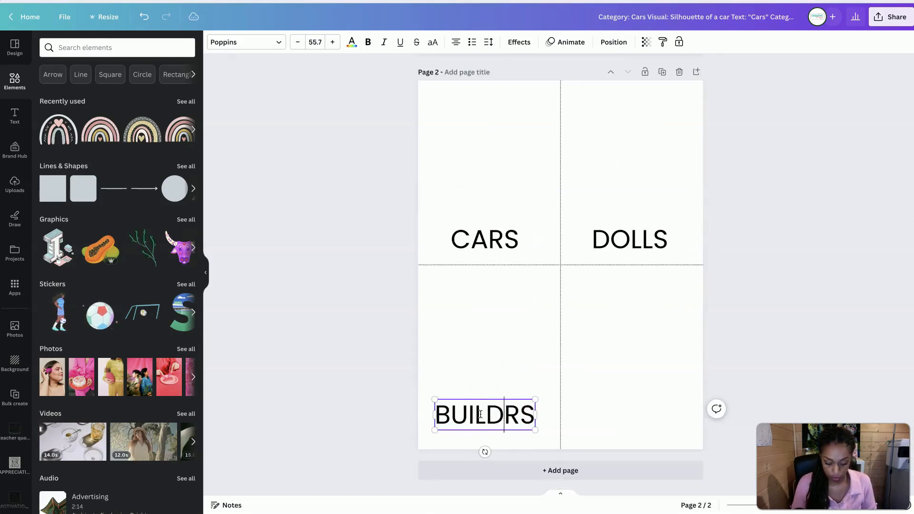
pyautogui.write('BLOCKS')
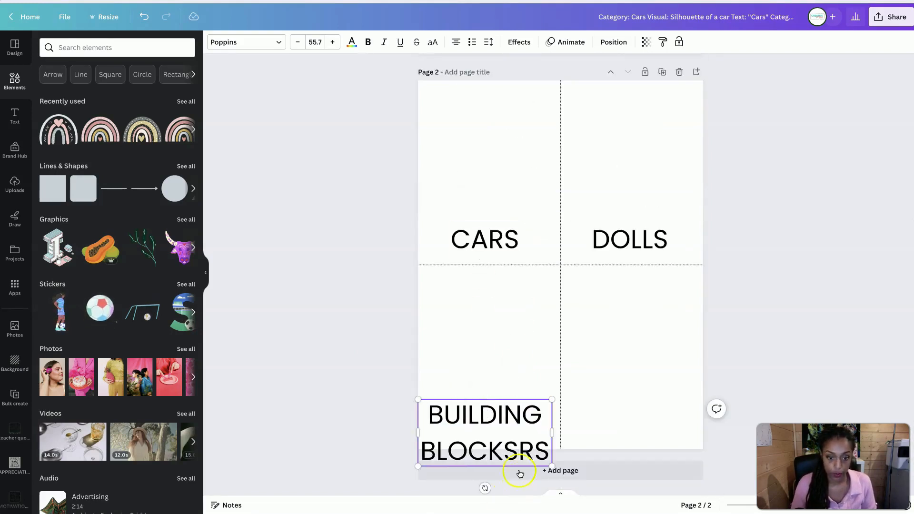
pyautogui.moveTo(519, 453); pyautogui.dragTo(565, 458)
pyautogui.press('BackSpace')
pyautogui.click(355, 433)
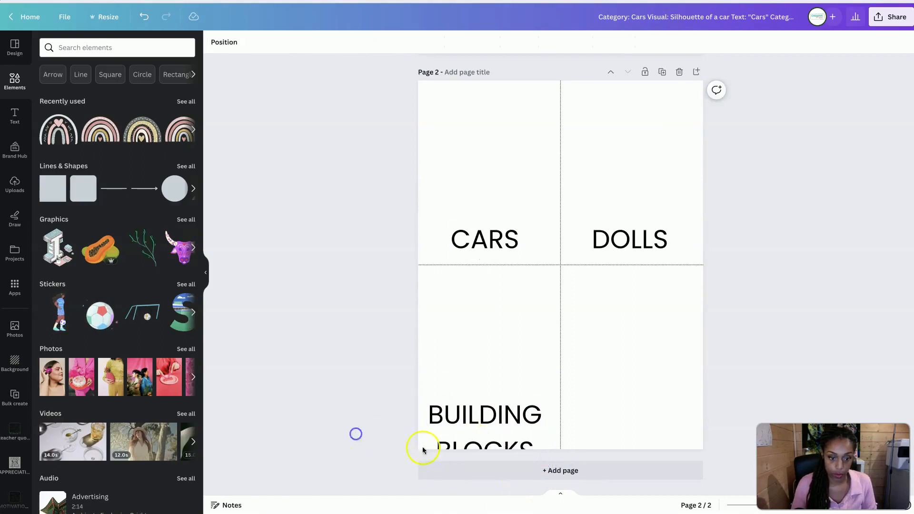
# Move the BUILDING BLOCKS text up so both lines fit on the page and set its line spacing to 0.95
pyautogui.click(435, 415)
pyautogui.moveTo(435, 416); pyautogui.dragTo(438, 386)
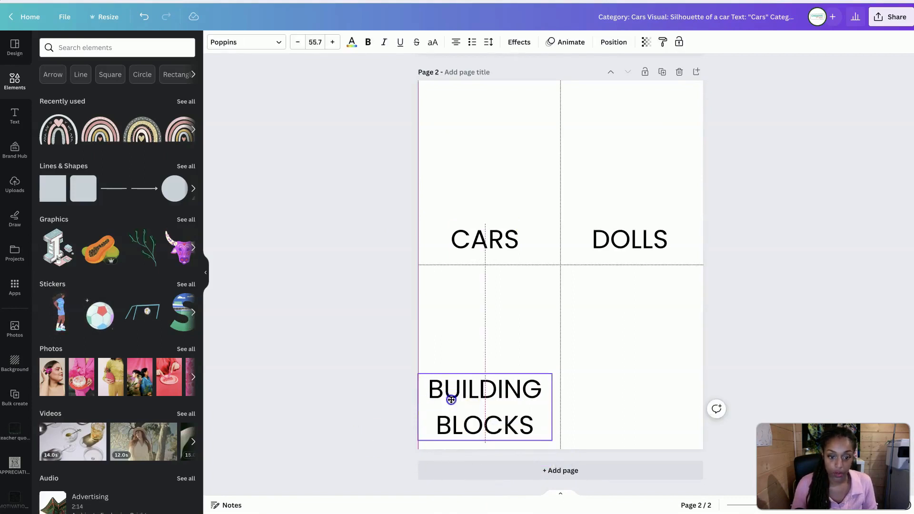
pyautogui.click(488, 42)
pyautogui.moveTo(538, 106); pyautogui.dragTo(512, 107)
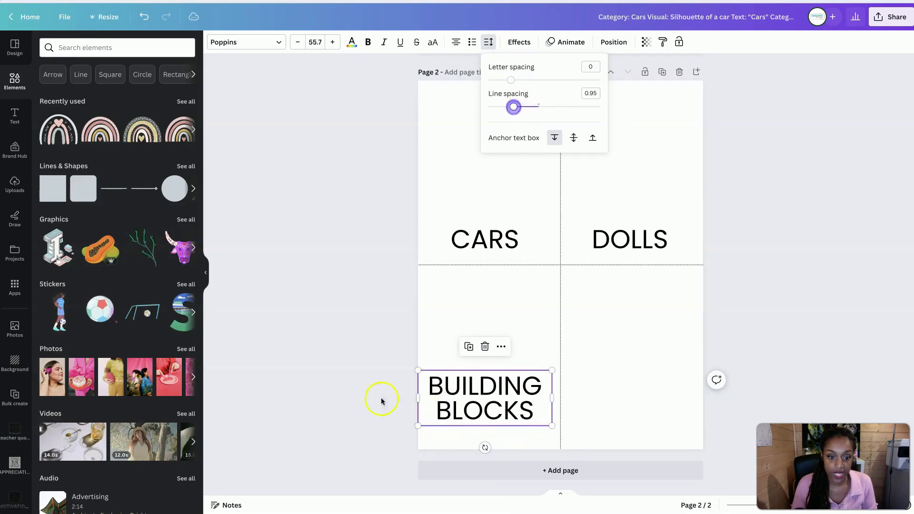
# Lower the BUILDING BLOCKS text slightly towards the page's bottom edge, keeping it centred under CARS
pyautogui.click(380, 400)
pyautogui.moveTo(476, 418); pyautogui.dragTo(478, 428)
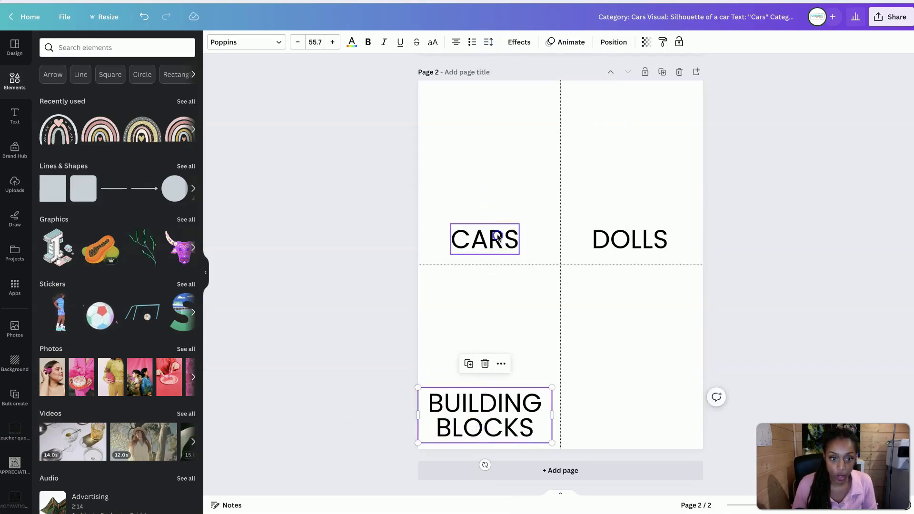
pyautogui.moveTo(499, 235); pyautogui.dragTo(501, 237)
pyautogui.moveTo(520, 415); pyautogui.dragTo(520, 415)
pyautogui.click(506, 285)
pyautogui.click(643, 245)
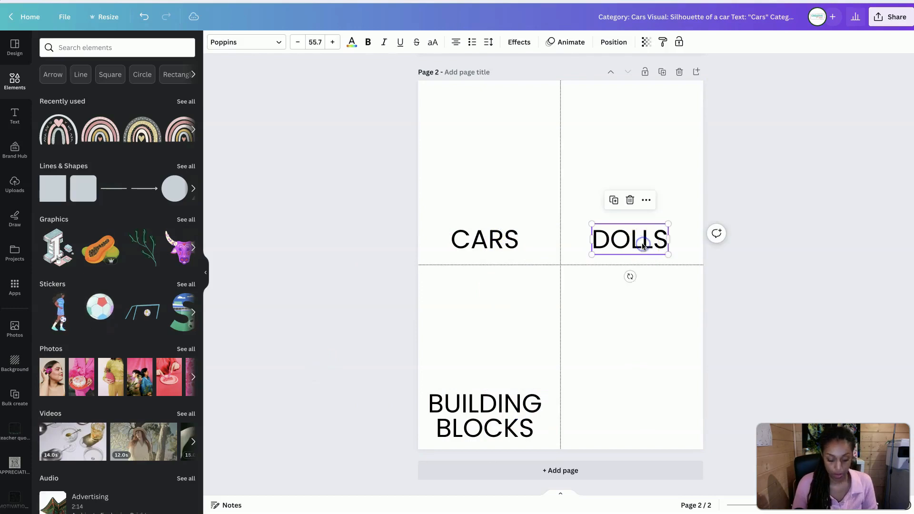
pyautogui.moveTo(643, 245); pyautogui.dragTo(640, 420)
pyautogui.hotkey('ctrl', 'shift', 'Tab')
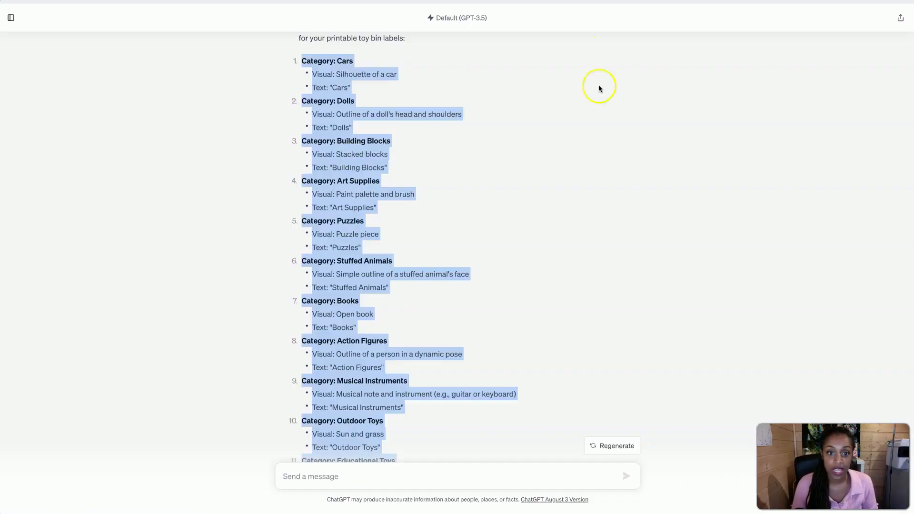
pyautogui.hotkey('ctrl', 'Tab')
pyautogui.scroll(3, 630, 181)
pyautogui.scroll(5, 630, 182)
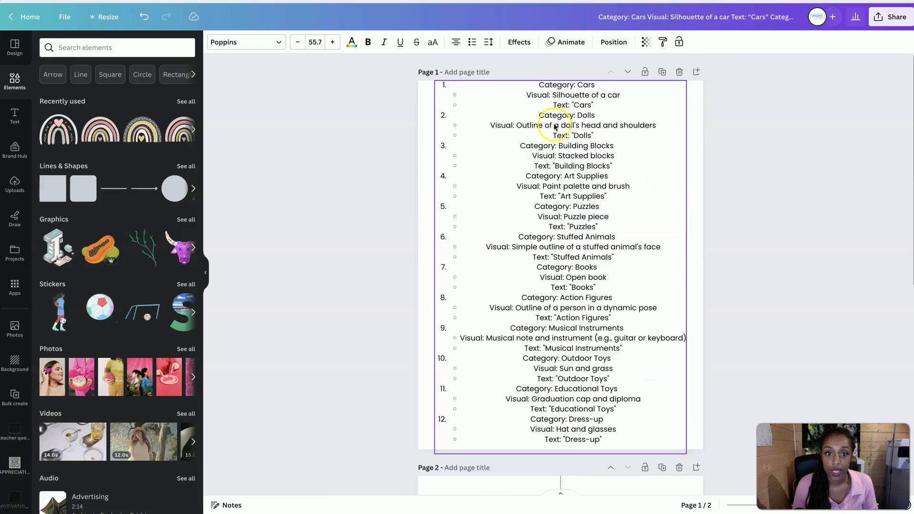
pyautogui.scroll(-8, 566, 204)
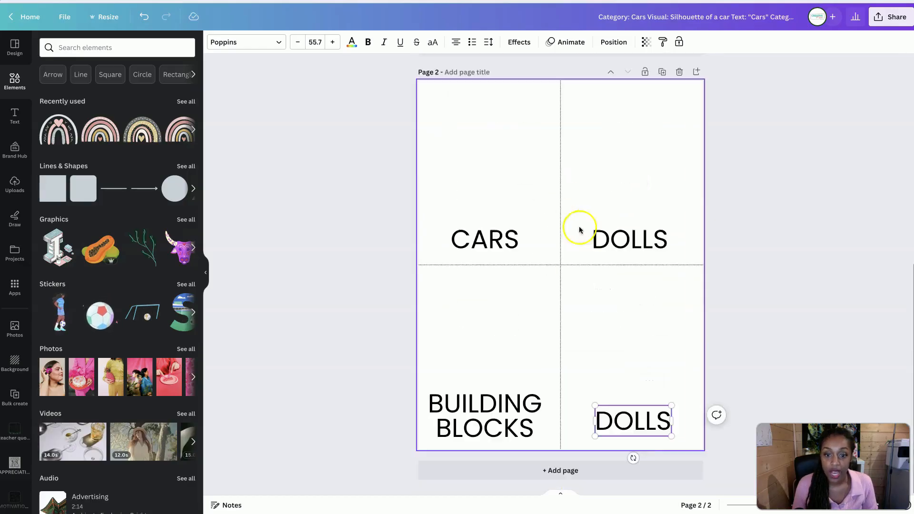
pyautogui.moveTo(596, 419); pyautogui.dragTo(624, 415)
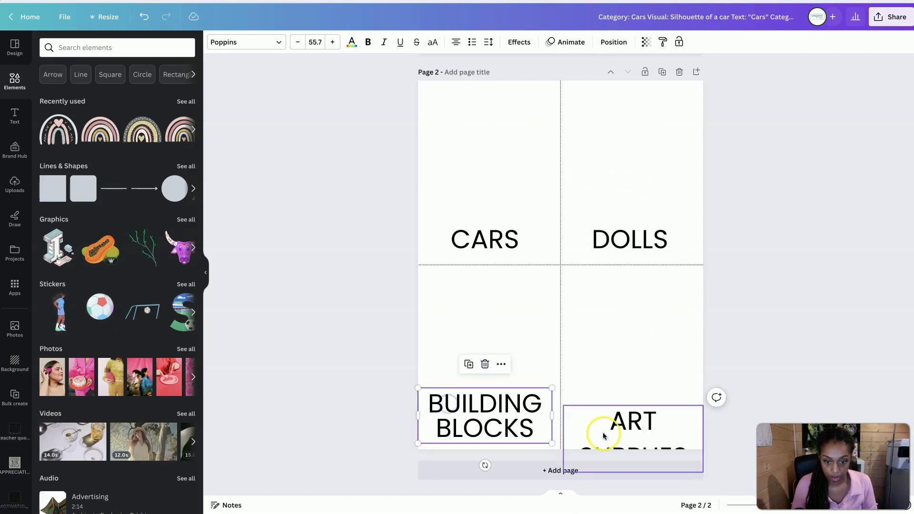
pyautogui.click(603, 434)
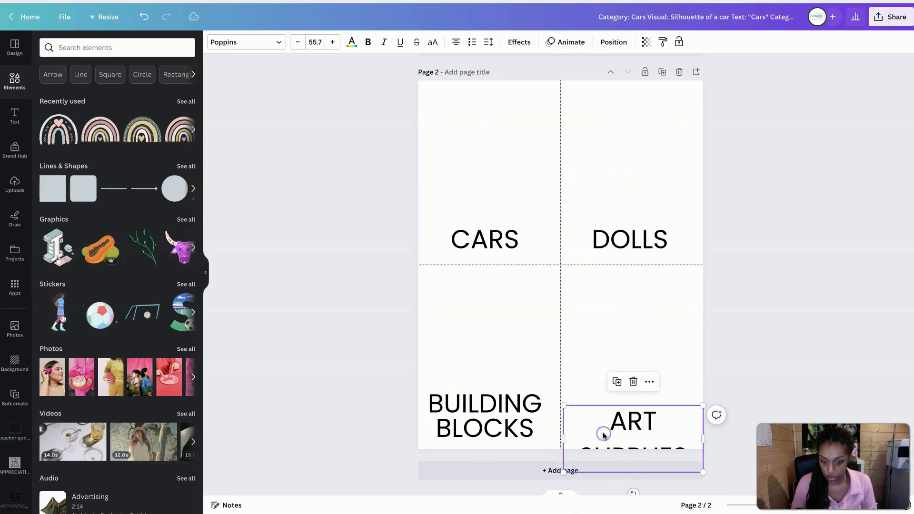
pyautogui.press('Delete')
# Duplicate the BUILDING BLOCKS text level into the lower-right quarter, centred under DOLLS, and change the copy to ART SUPPLIES
pyautogui.click(523, 418)
pyautogui.hotkey('ctrl', 'd')
pyautogui.moveTo(522, 419); pyautogui.dragTo(661, 414)
pyautogui.moveTo(662, 413); pyautogui.dragTo(662, 418)
pyautogui.doubleClick(659, 419)
pyautogui.write('ART SUPPLIES')
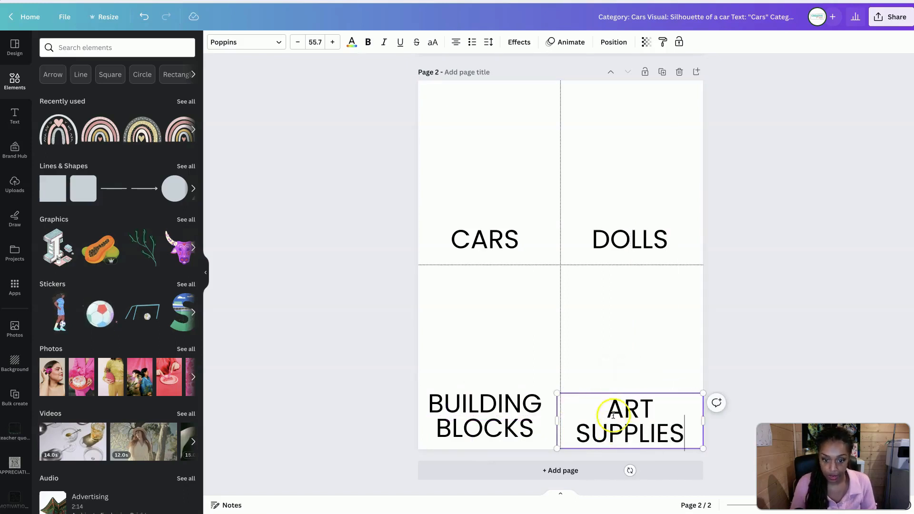
pyautogui.moveTo(626, 393); pyautogui.dragTo(625, 389)
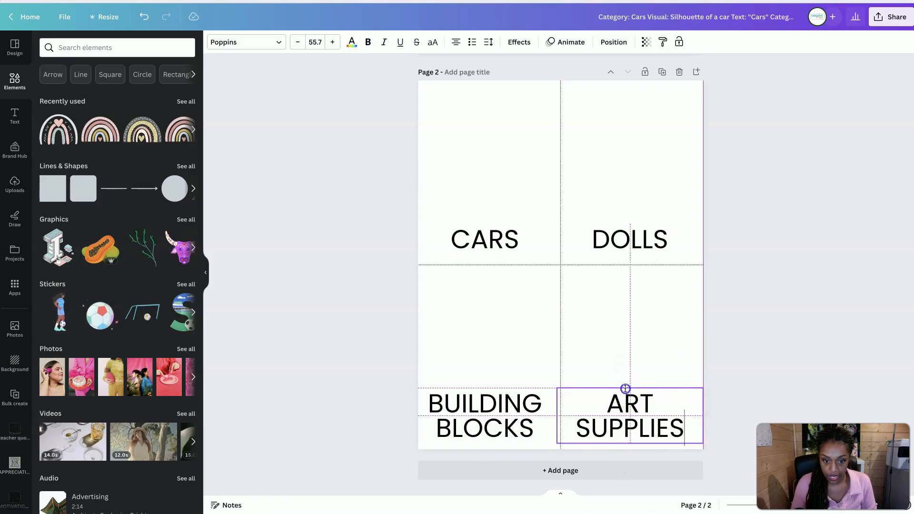
# Shrink the BUILDING BLOCKS text to a font size of about 49.1 and keep it centred in its quarter
pyautogui.click(438, 426)
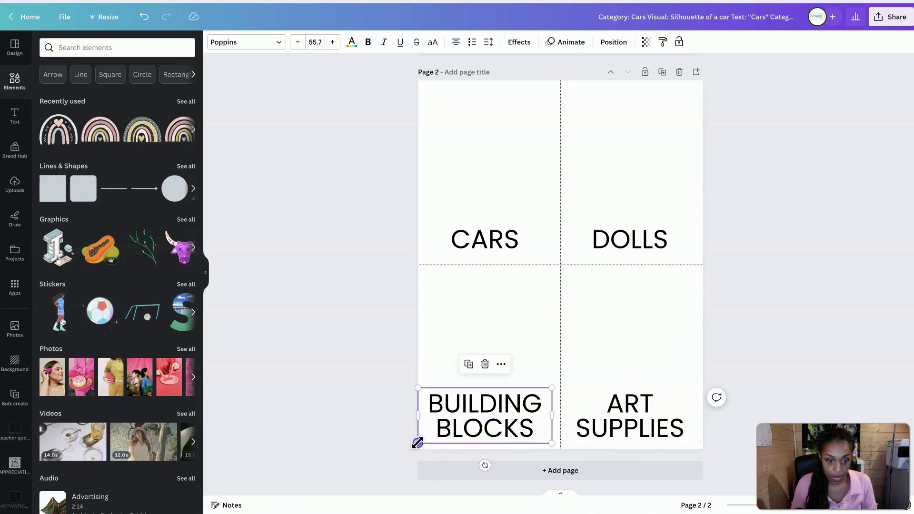
pyautogui.moveTo(418, 442); pyautogui.dragTo(465, 435)
pyautogui.click(262, 380)
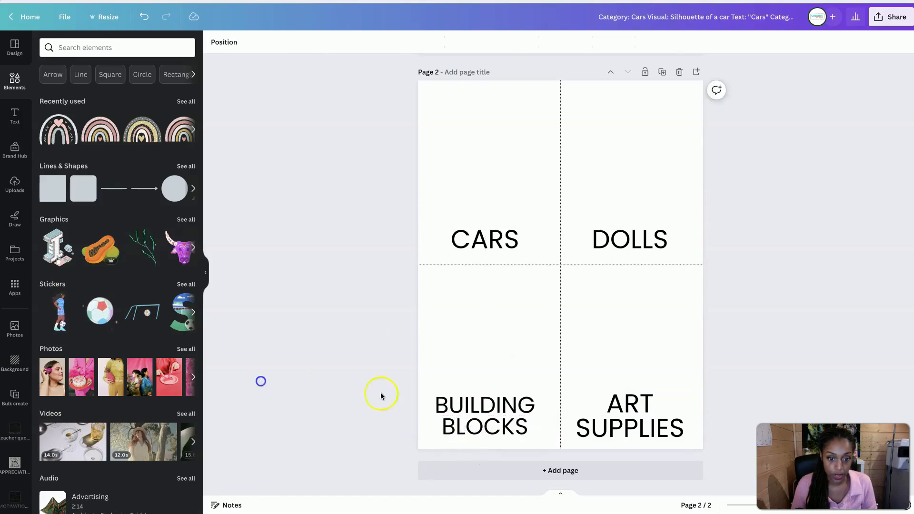
# Set the ART SUPPLIES text to font size 49.1 to match BUILDING BLOCKS, and keep it wrapped on two lines
pyautogui.click(479, 413)
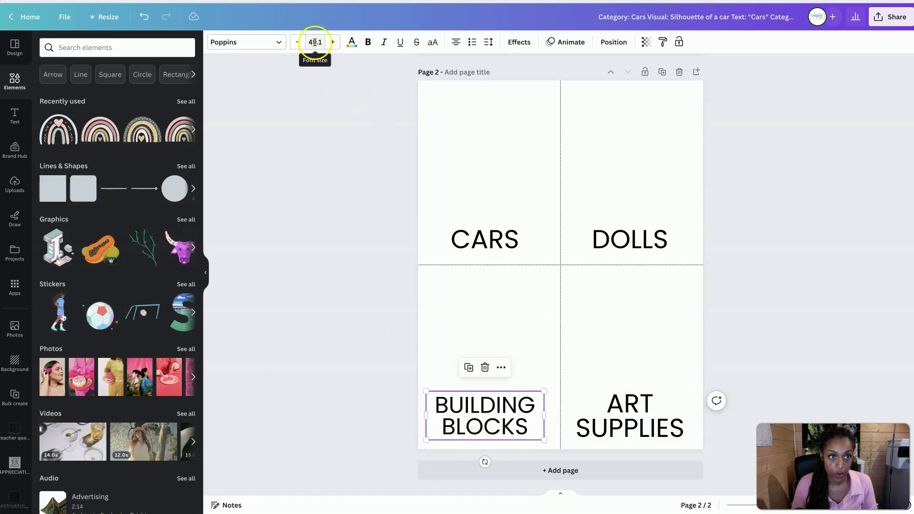
pyautogui.click(651, 447)
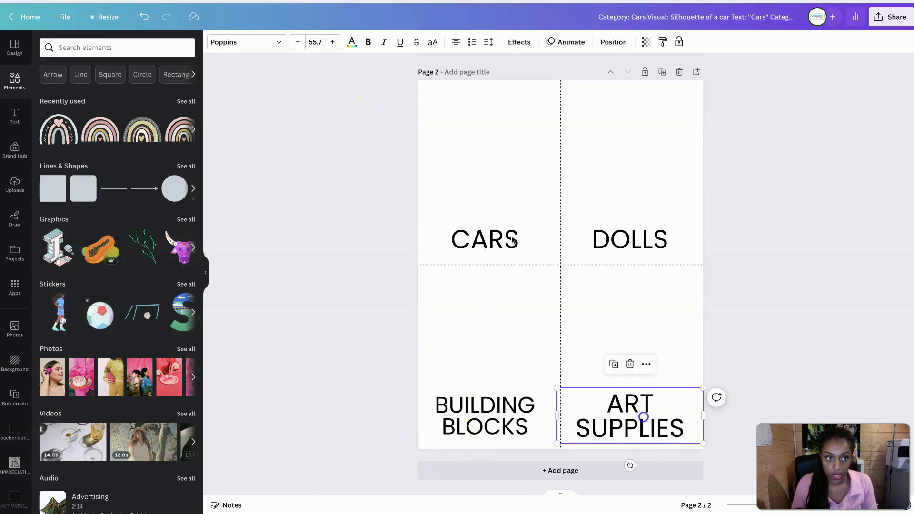
pyautogui.click(320, 44)
pyautogui.write('49.1')
pyautogui.press('Return')
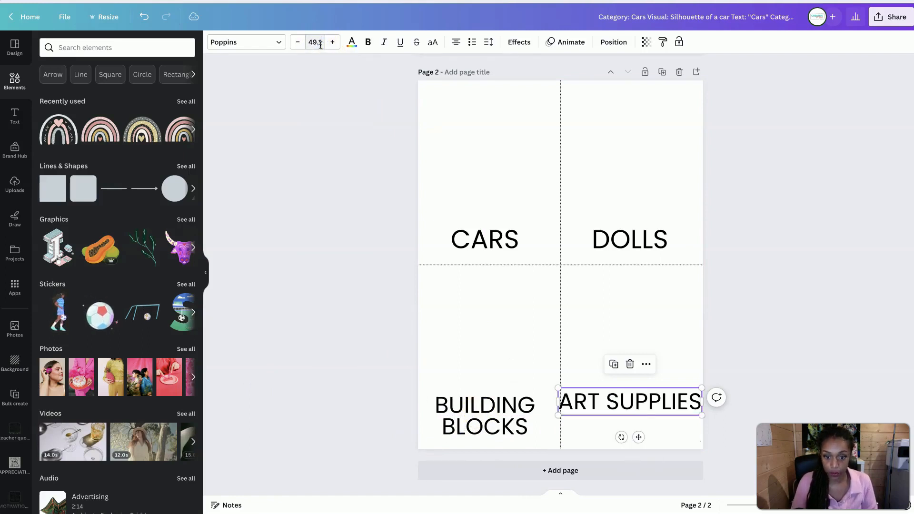
pyautogui.click(484, 313)
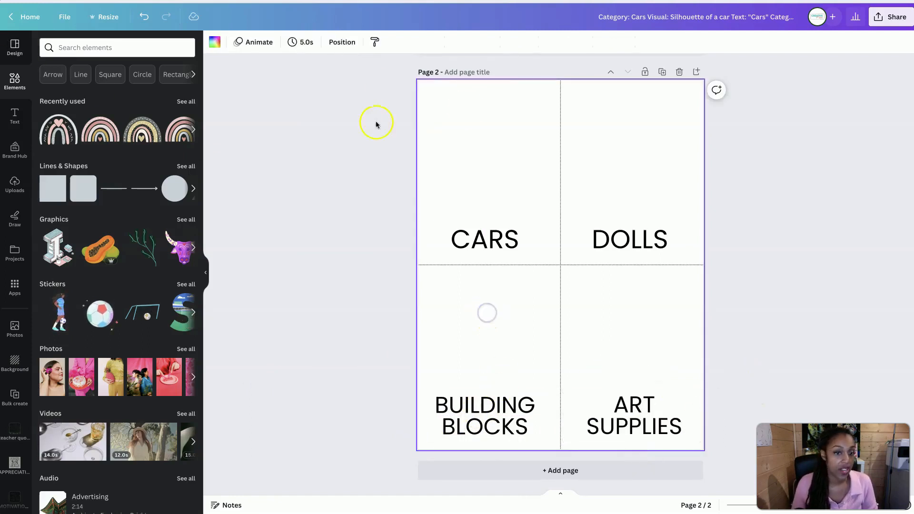
# Search the graphics for CAR and place the red car illustration above the CARS text
pyautogui.click(99, 53)
pyautogui.write('CAR')
pyautogui.press('Return')
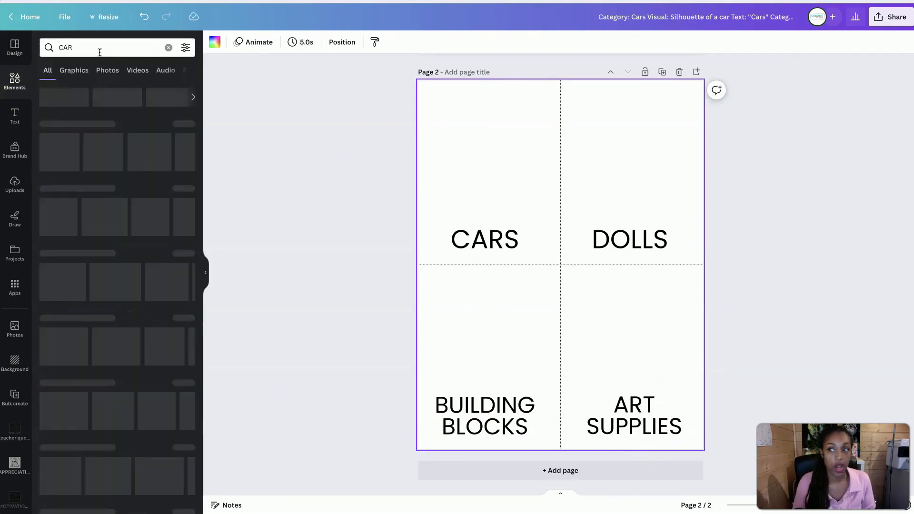
pyautogui.click(74, 70)
pyautogui.click(64, 142)
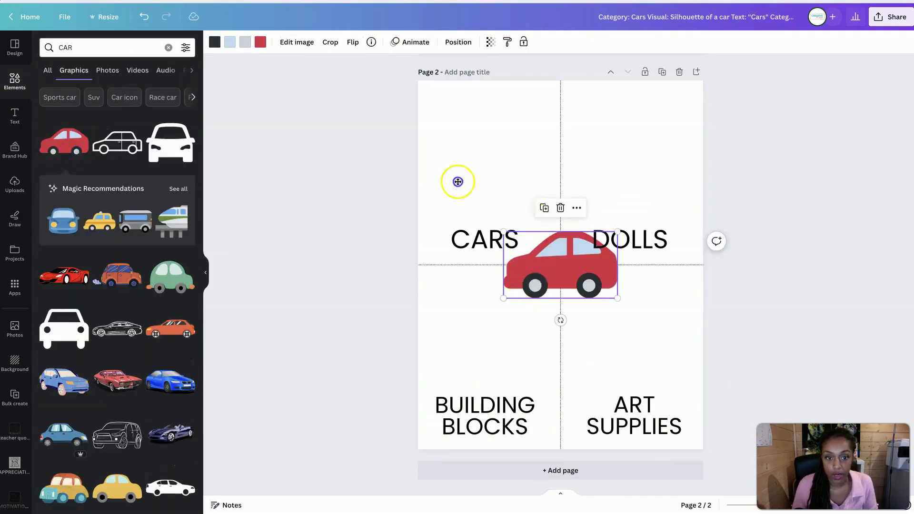
pyautogui.moveTo(458, 182); pyautogui.dragTo(468, 190)
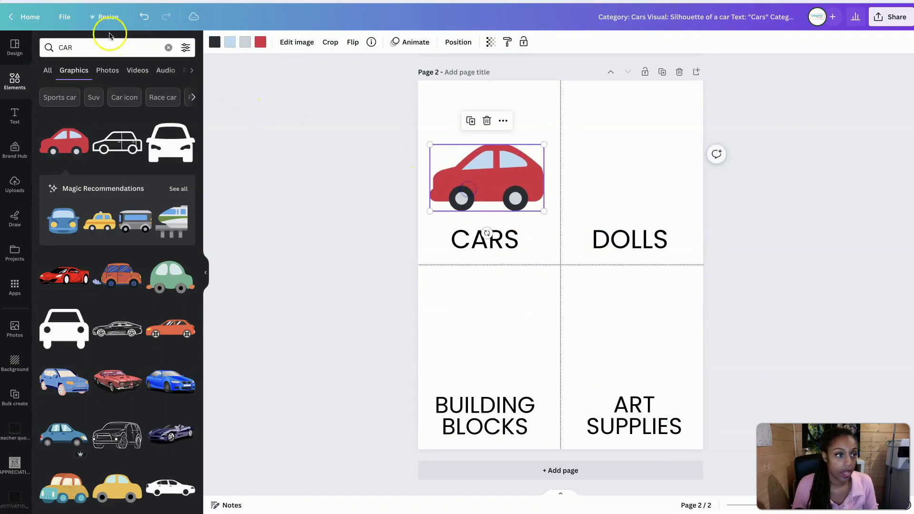
# Search the graphics for DOLL and place the doll in the pink heart dress, resized to fit, above the DOLLS text
pyautogui.click(97, 48)
pyautogui.write('DOLL')
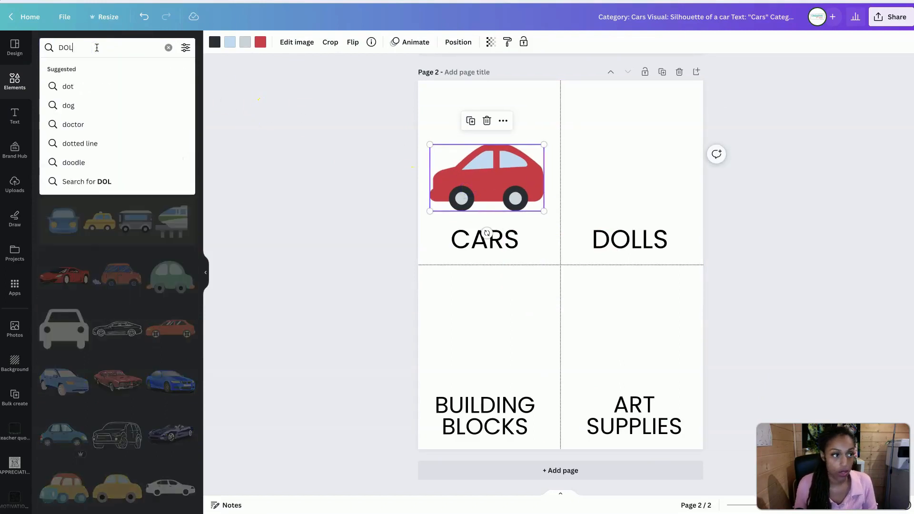
pyautogui.press('Return')
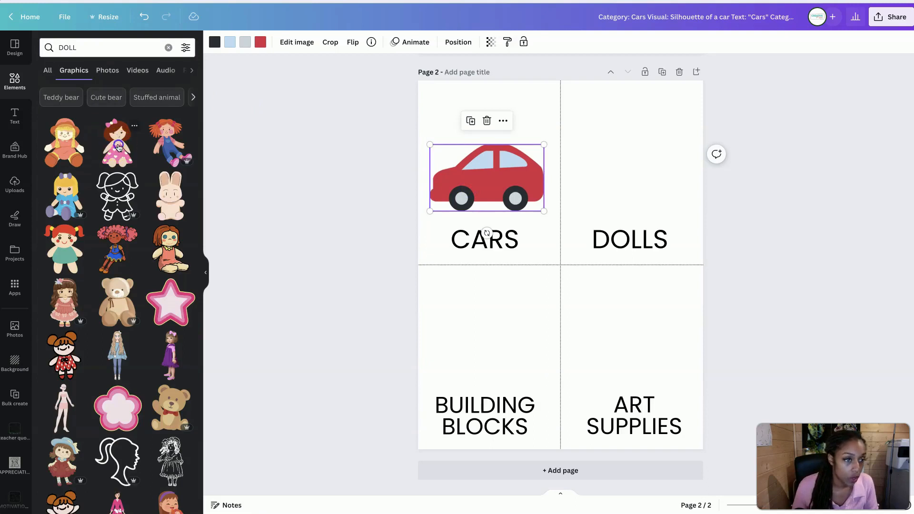
pyautogui.click(119, 147)
pyautogui.moveTo(606, 192); pyautogui.dragTo(579, 246)
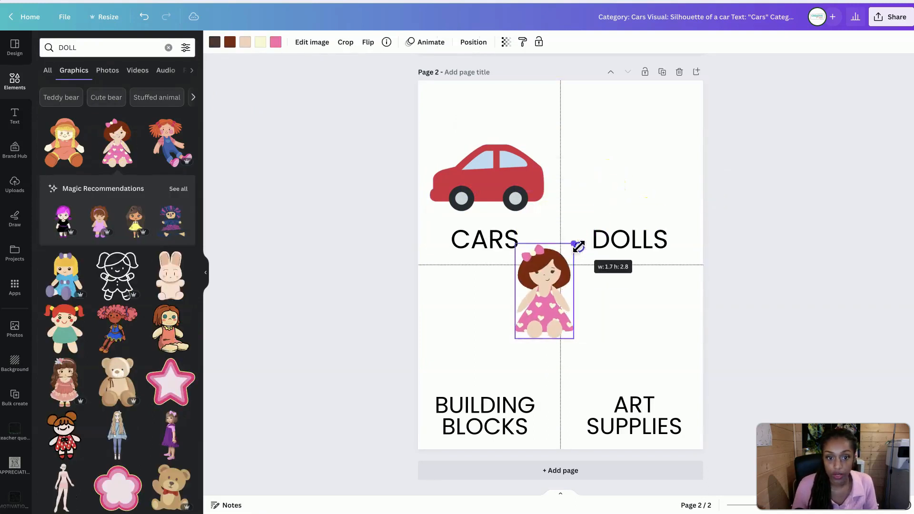
pyautogui.moveTo(548, 286); pyautogui.dragTo(497, 165)
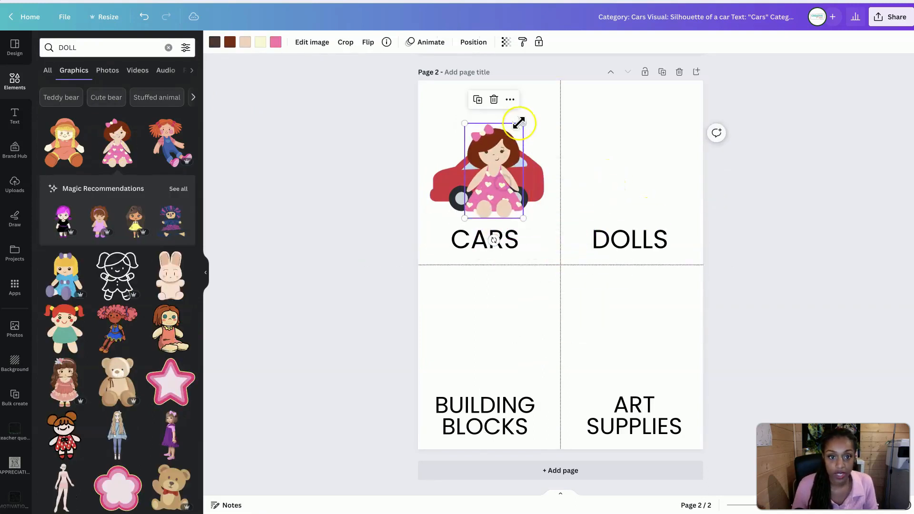
pyautogui.moveTo(519, 123); pyautogui.dragTo(528, 114)
pyautogui.moveTo(506, 187); pyautogui.dragTo(634, 186)
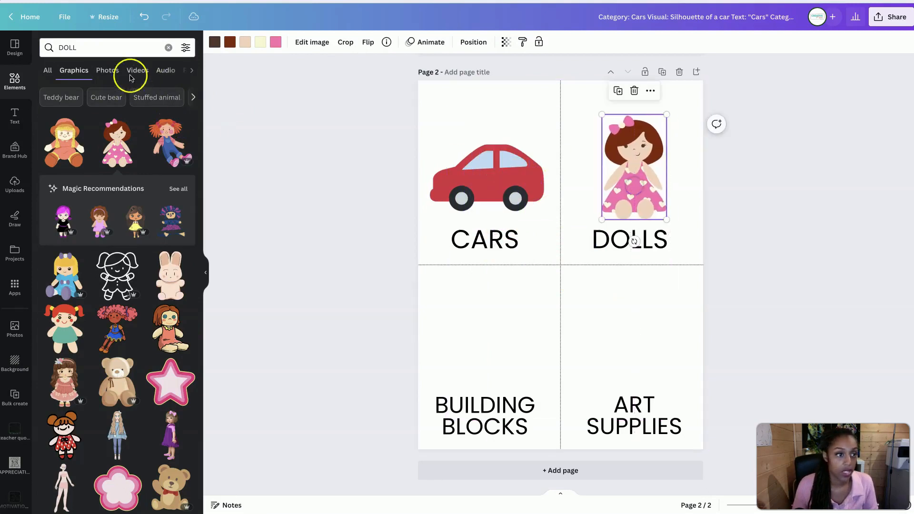
# Search the graphics for BUILDING BLOCKS and place the orange, blue and green block house above the BUILDING BLOCKS text
pyautogui.doubleClick(115, 50)
pyautogui.write('BUIL')
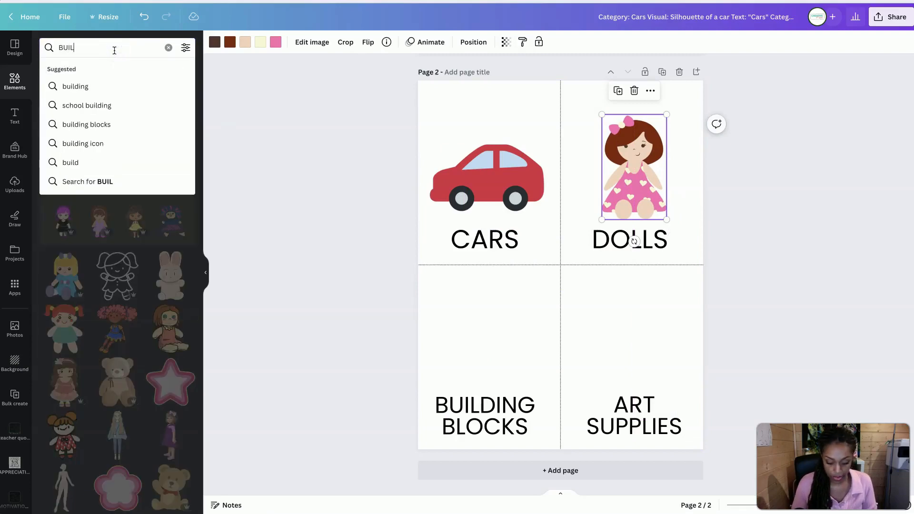
pyautogui.write('DING BLOCKS')
pyautogui.press('Return')
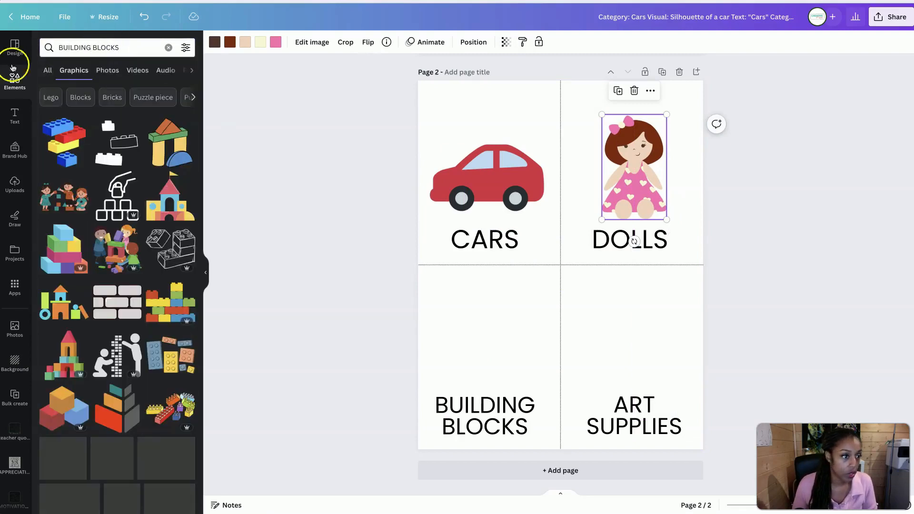
pyautogui.scroll(-1, 62, 296)
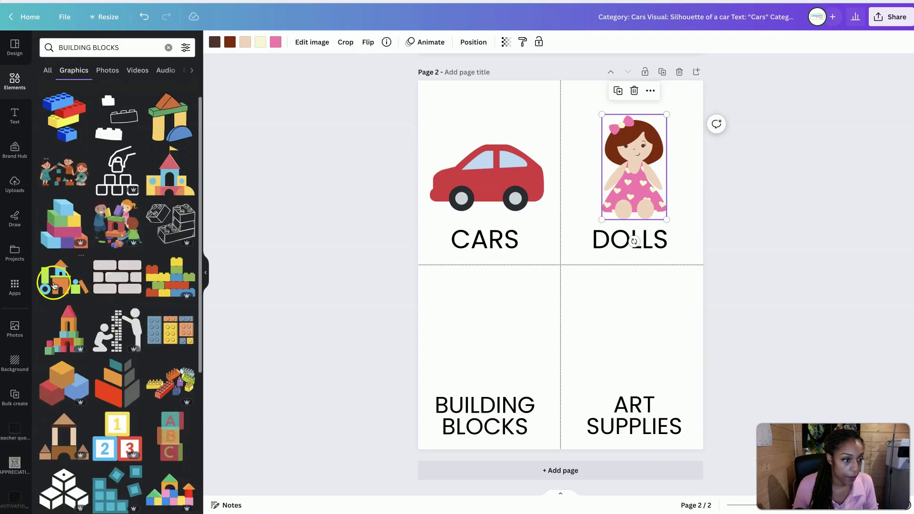
pyautogui.click(57, 285)
pyautogui.moveTo(579, 286); pyautogui.dragTo(511, 353)
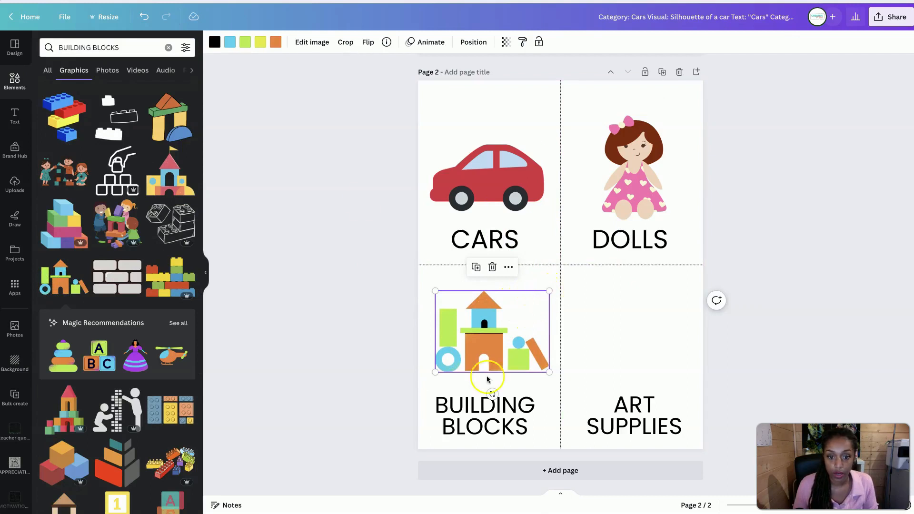
# Search the graphics for ART SUPPLIES and place the paint palette with brush above the ART SUPPLIES text
pyautogui.tripleClick(98, 42)
pyautogui.write('ART S')
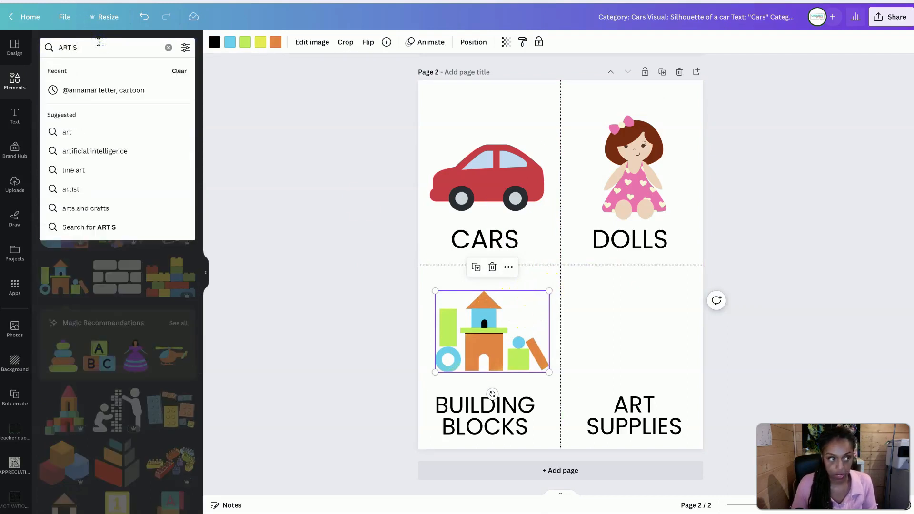
pyautogui.write('UPPLIES')
pyautogui.press('Return')
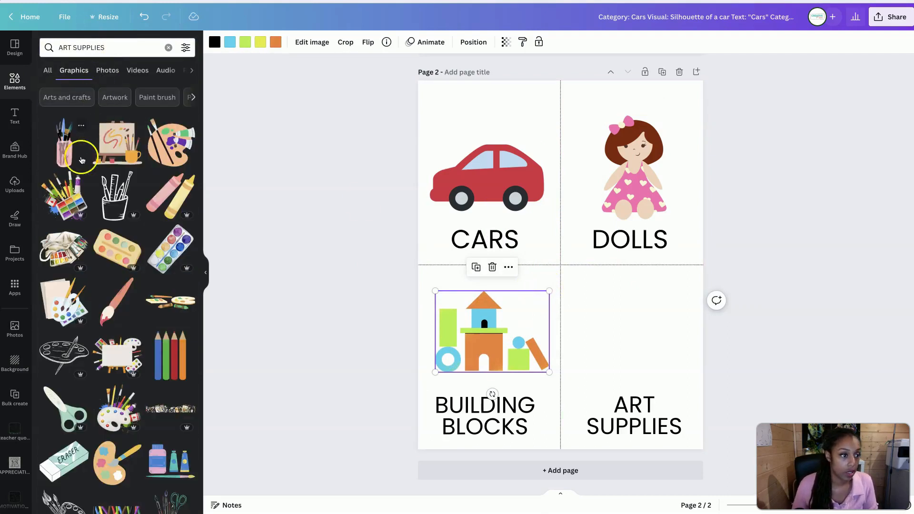
pyautogui.scroll(-1, 93, 224)
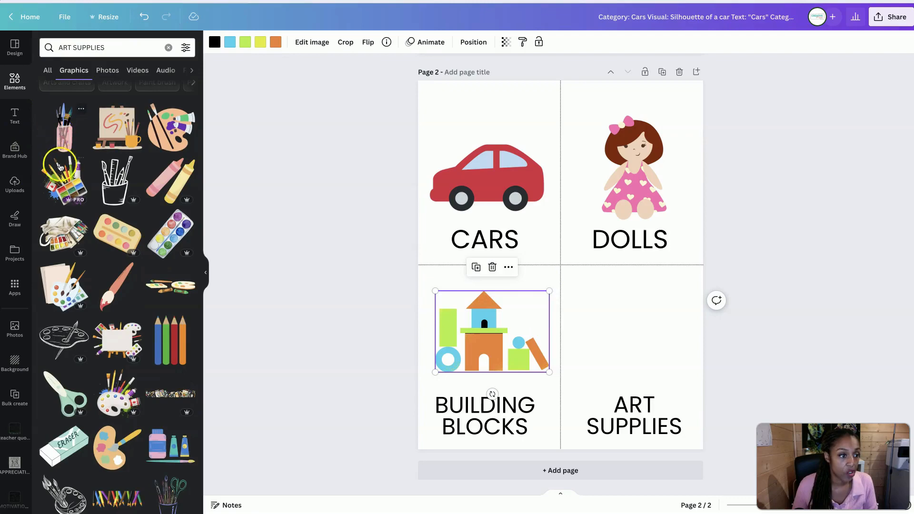
pyautogui.scroll(-2, 115, 438)
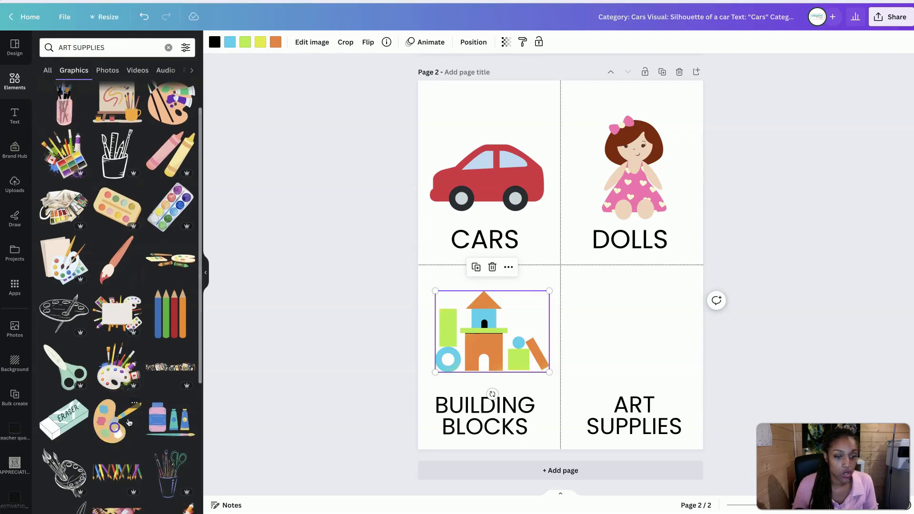
pyautogui.click(128, 422)
pyautogui.moveTo(550, 287); pyautogui.dragTo(625, 357)
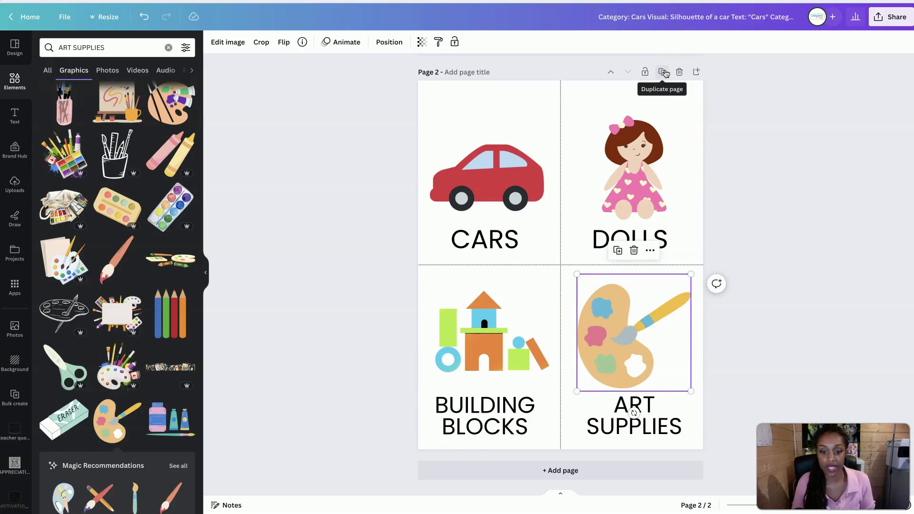
# Duplicate the finished label page and replace the CARS text on the copy with PUZZLES, following the category list
pyautogui.click(663, 72)
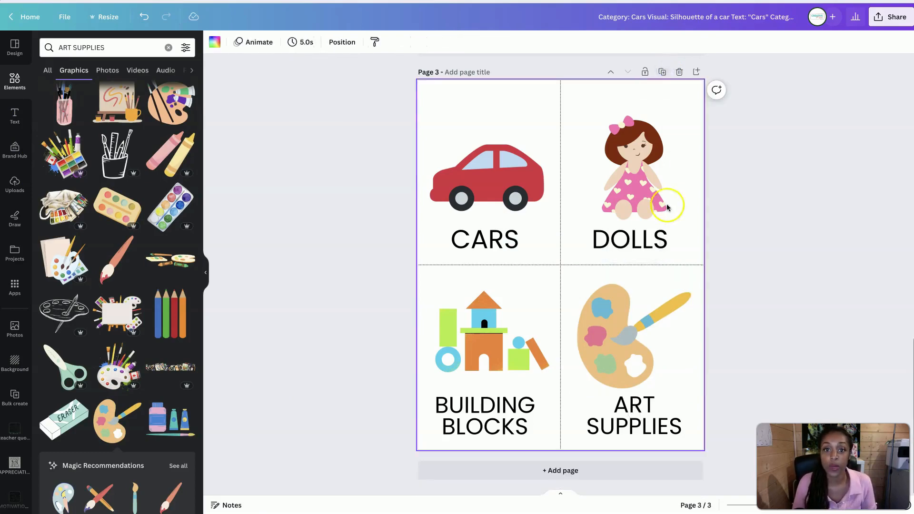
pyautogui.scroll(15, 659, 205)
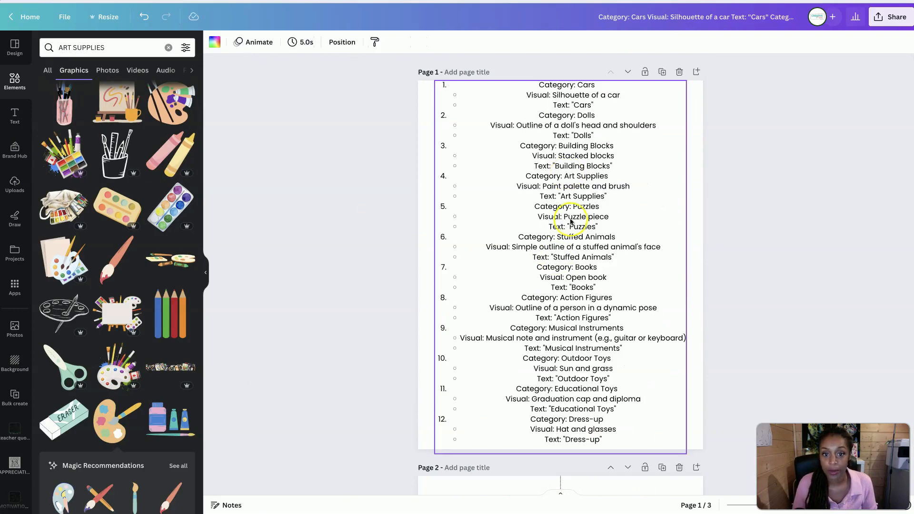
pyautogui.scroll(-13, 589, 265)
pyautogui.scroll(13, 576, 315)
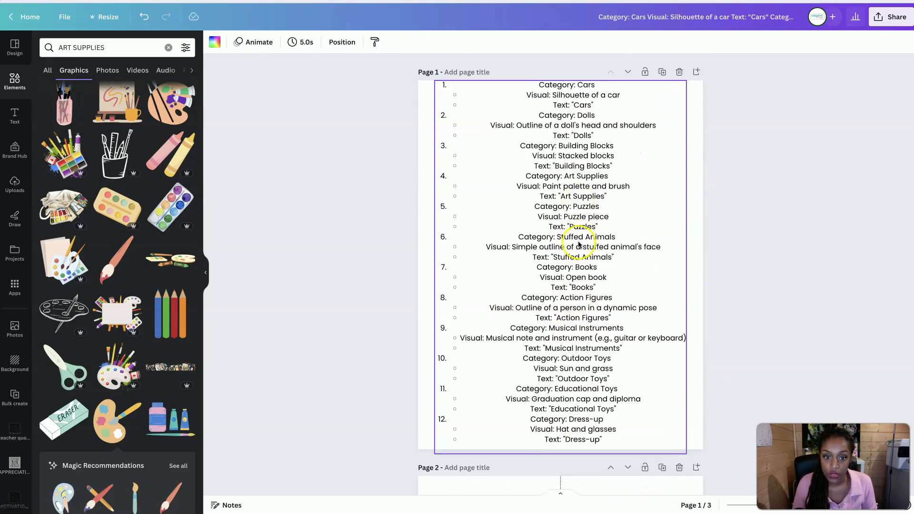
pyautogui.scroll(-15, 580, 244)
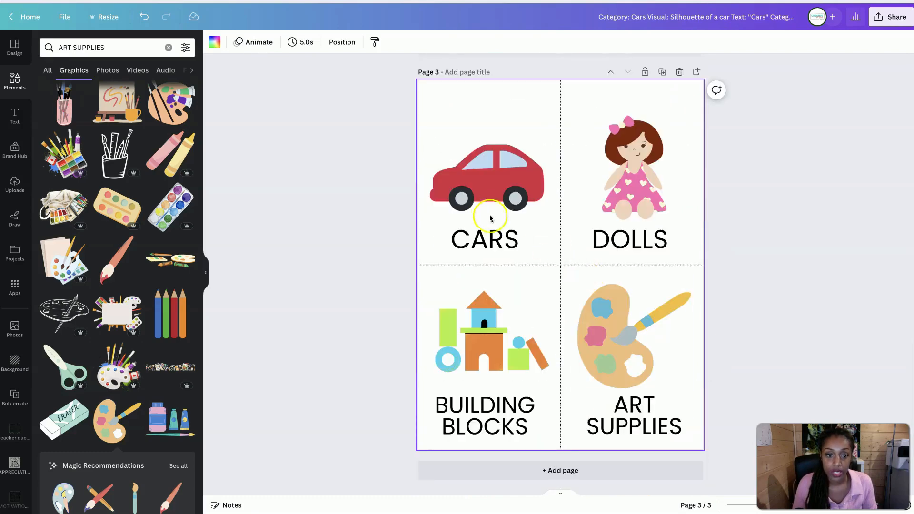
pyautogui.doubleClick(487, 243)
pyautogui.write('PUZZLES')
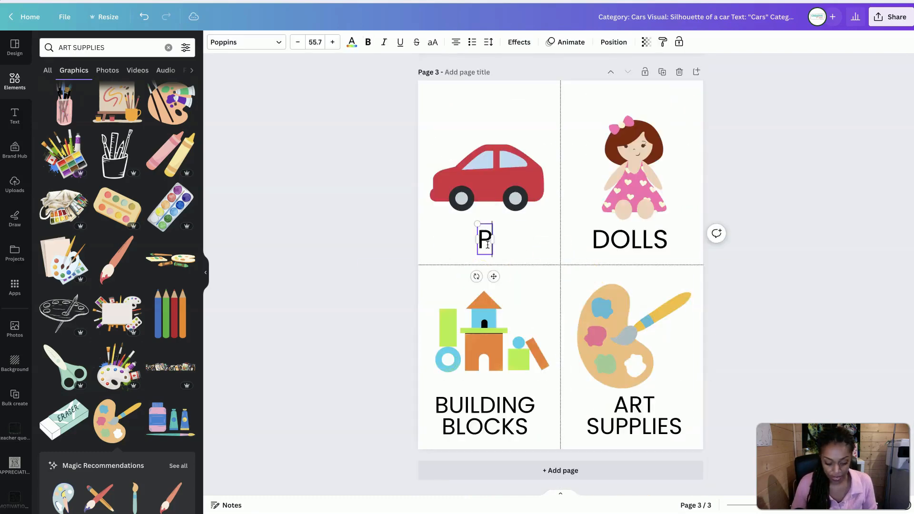
# Replace the BUILDING BLOCKS text on page 3 with STUFFED ANIMALS
pyautogui.click(628, 237)
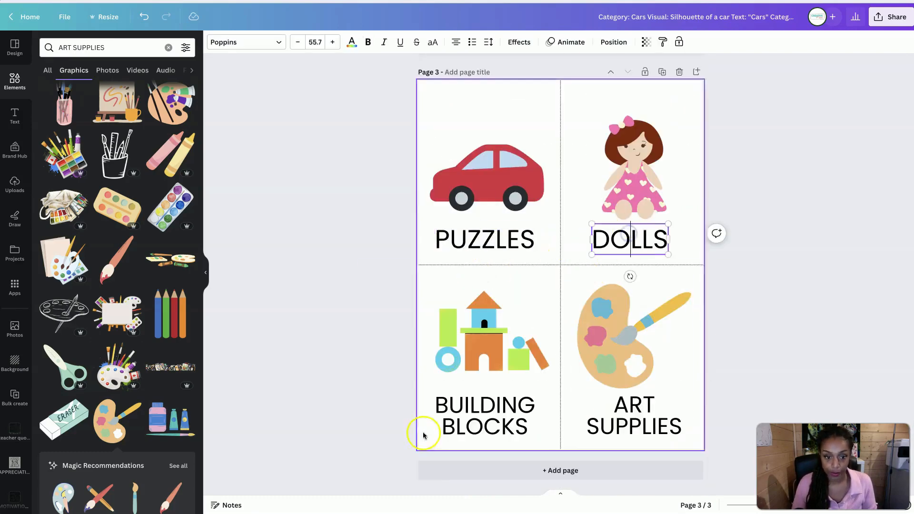
pyautogui.doubleClick(482, 408)
pyautogui.write('STUFF')
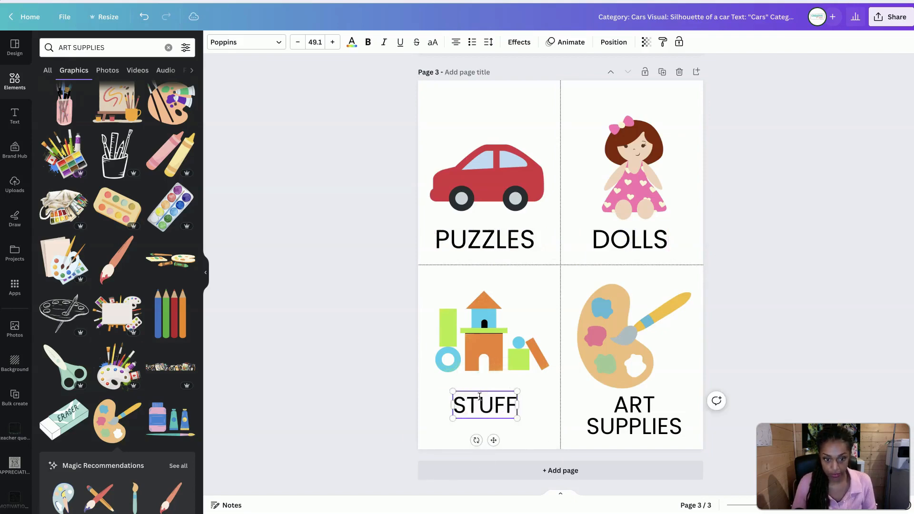
pyautogui.write('ED ANIMALS')
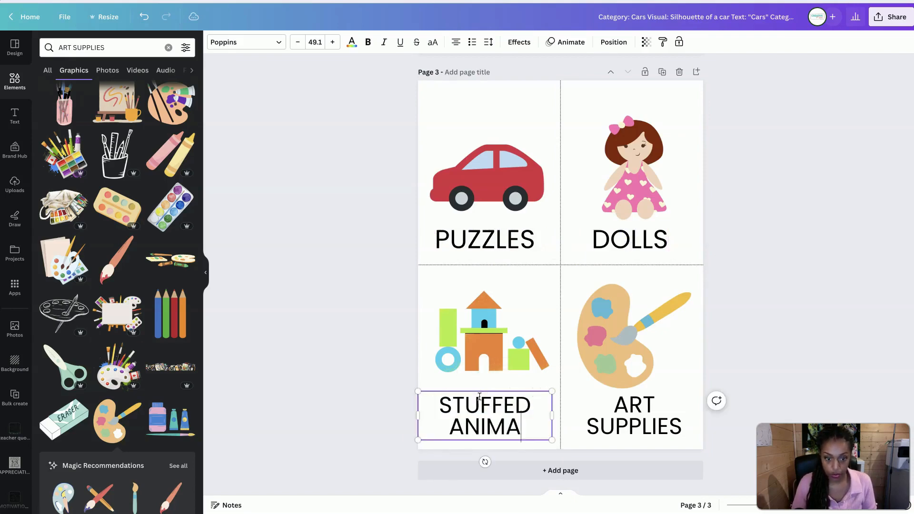
# Replace the DOLLS text on page 3 with BOOKS
pyautogui.click(611, 243)
pyautogui.doubleClick(612, 240)
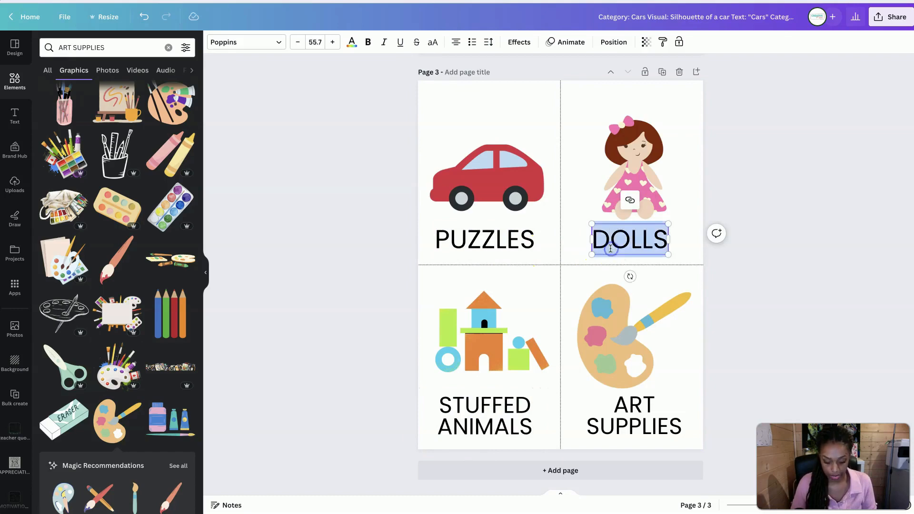
pyautogui.write('BOOKS')
# Check the category list on page 1 and replace the ART SUPPLIES text on page 3 with ACTION FIGURES
pyautogui.scroll(10, 615, 237)
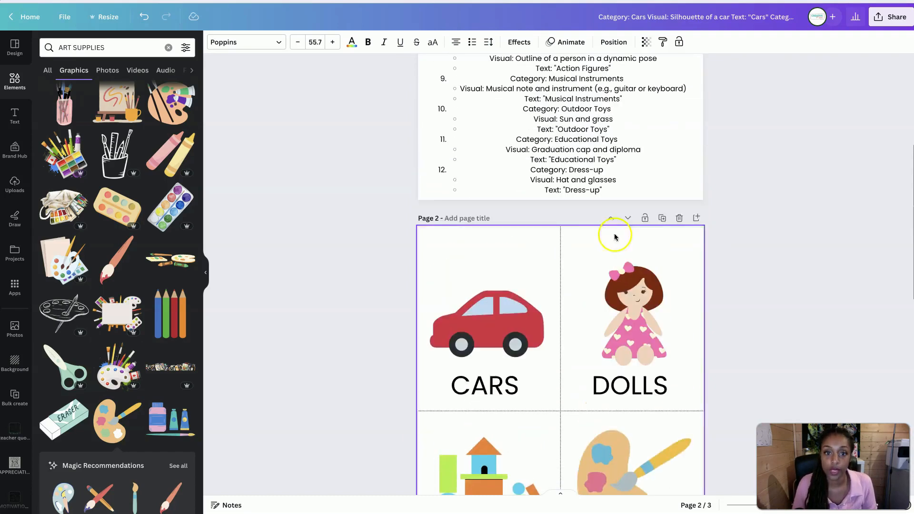
pyautogui.scroll(1, 591, 109)
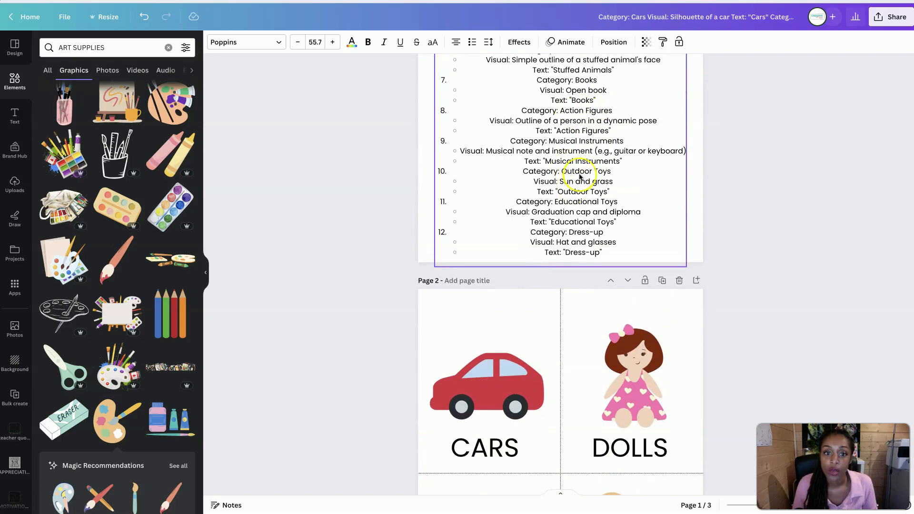
pyautogui.scroll(-2, 580, 177)
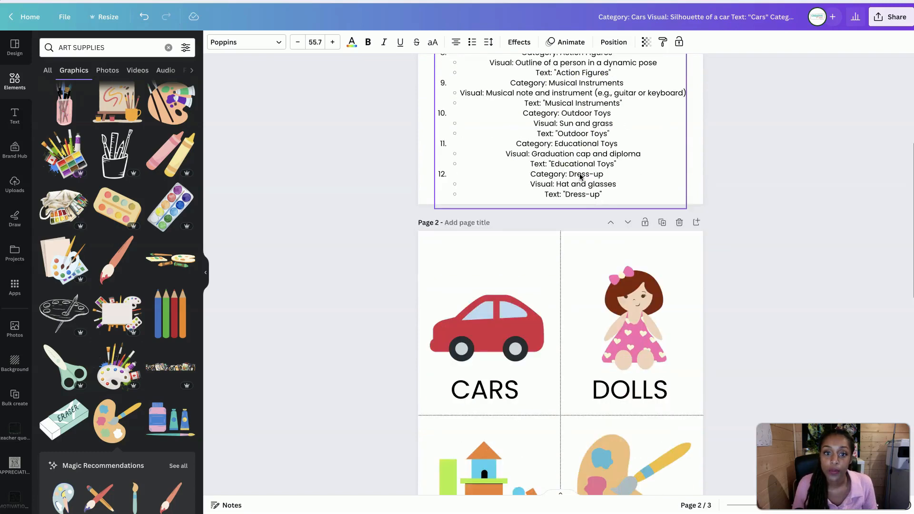
pyautogui.scroll(-19, 580, 177)
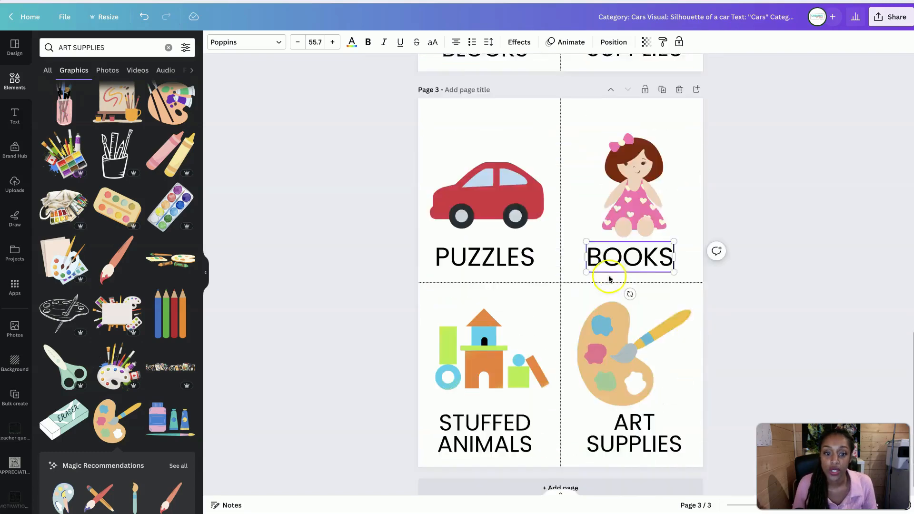
pyautogui.click(638, 430)
pyautogui.doubleClick(638, 428)
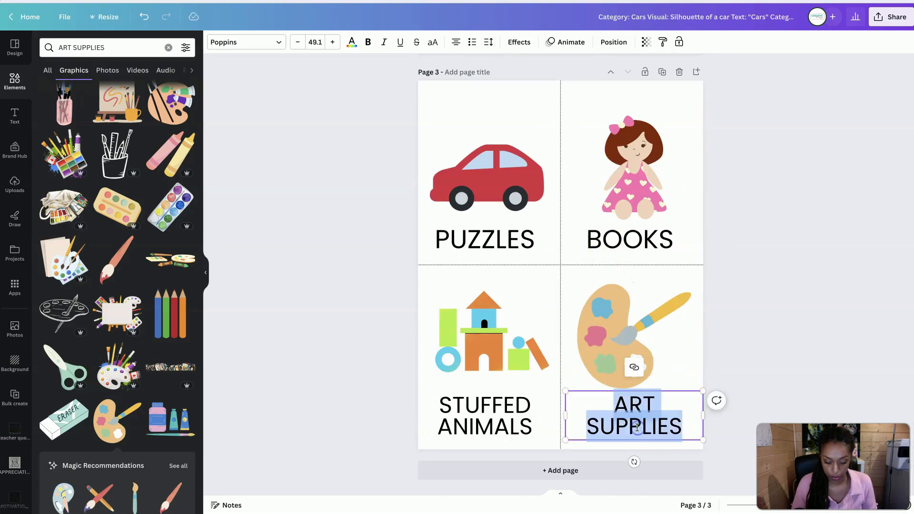
pyautogui.write('O')
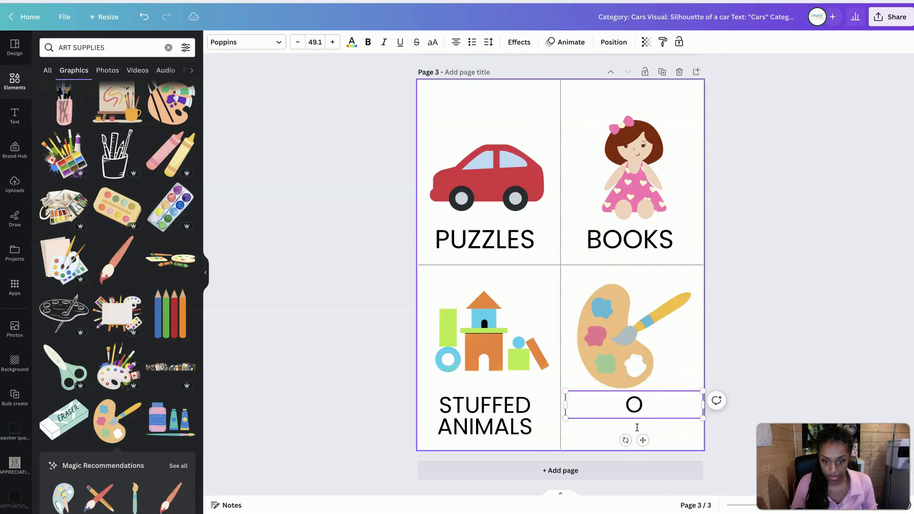
pyautogui.write('UTION FIGUE')
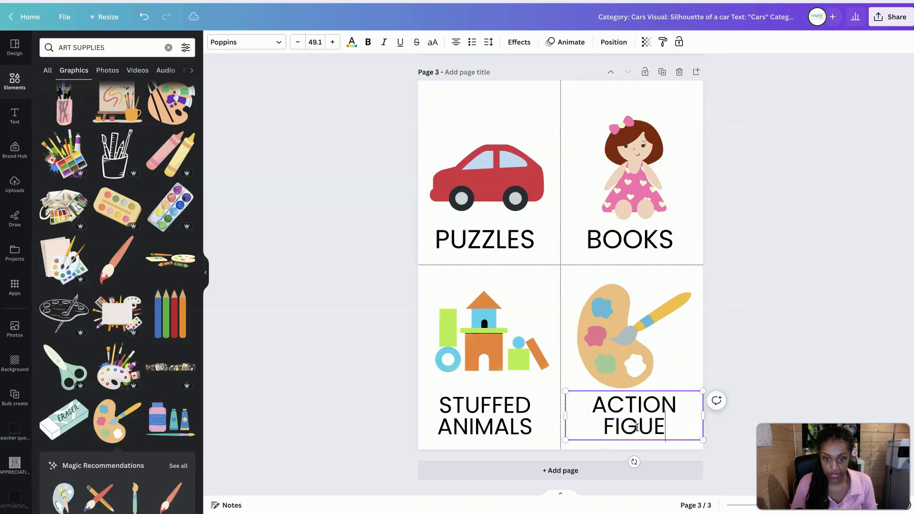
pyautogui.press('BackSpace')
pyautogui.write('RES')
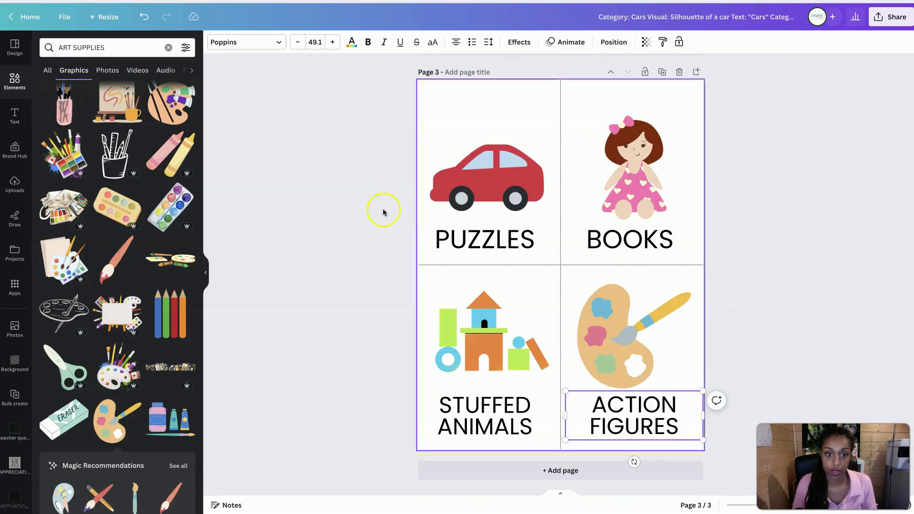
pyautogui.click(376, 210)
# Replace the car on page 3 with the four-colour jigsaw graphic from a PUZZLE search, shrunk and centred above the PUZZLES text
pyautogui.scroll(3, 486, 229)
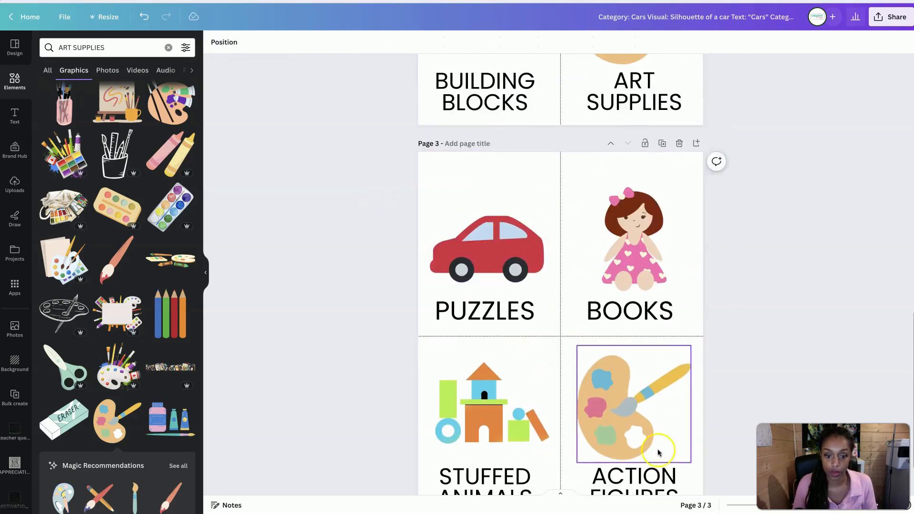
pyautogui.scroll(-1, 485, 266)
pyautogui.click(485, 257)
pyautogui.press('Delete')
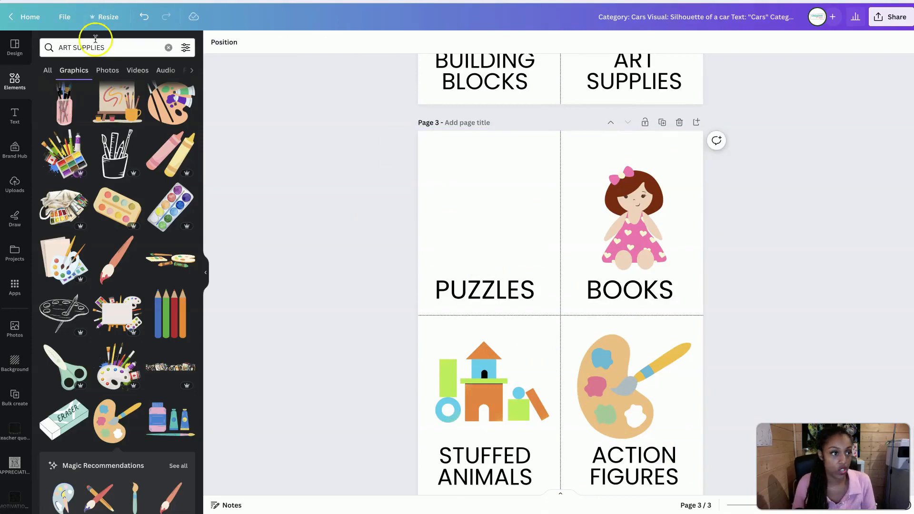
pyautogui.tripleClick(94, 47)
pyautogui.write('PUZZLE')
pyautogui.press('Return')
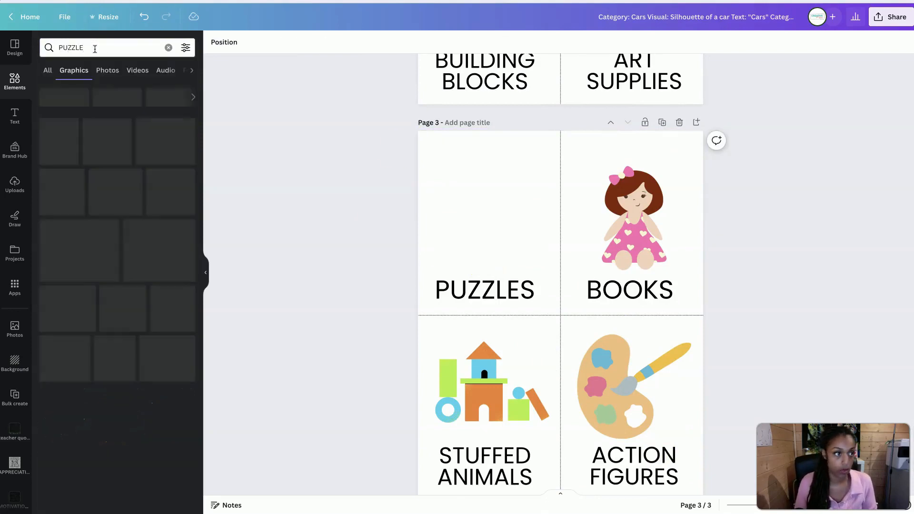
pyautogui.click(62, 143)
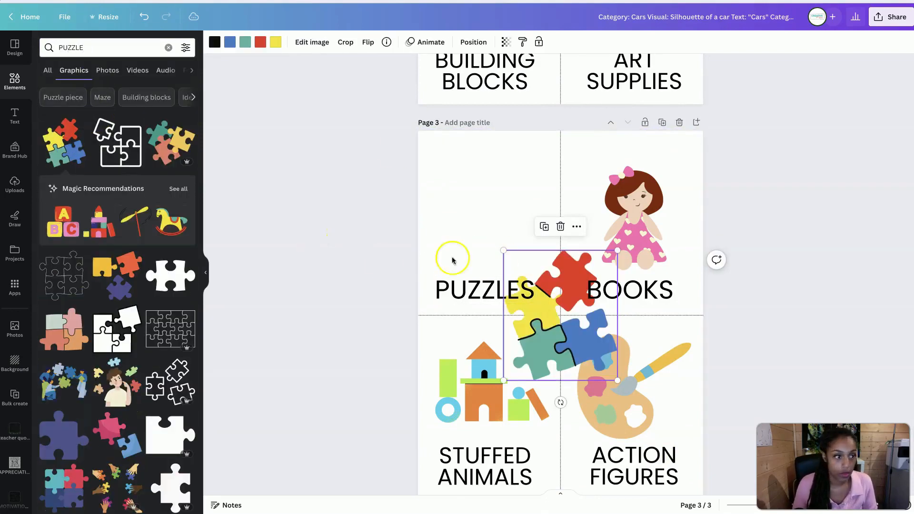
pyautogui.moveTo(568, 339); pyautogui.dragTo(516, 247)
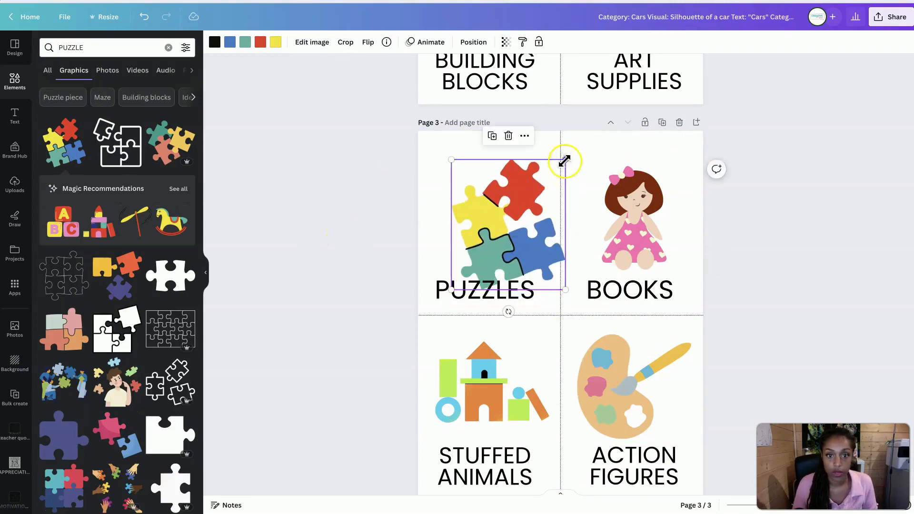
pyautogui.moveTo(565, 160); pyautogui.dragTo(551, 180)
pyautogui.moveTo(506, 235); pyautogui.dragTo(489, 208)
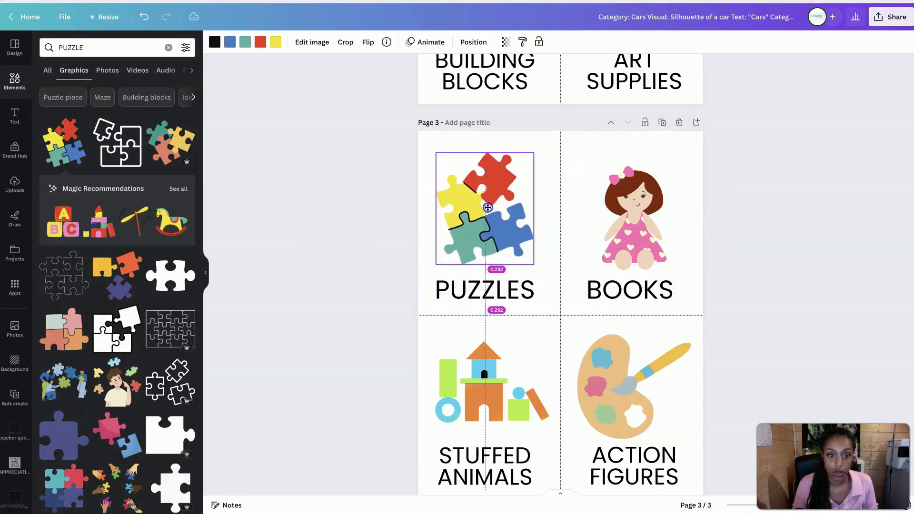
# Replace the block house on page 3 with the waving brown bear from a TEDDY BEAR search, shrunk to fit above STUFFED ANIMALS
pyautogui.click(508, 399)
pyautogui.press('Delete')
pyautogui.click(84, 46)
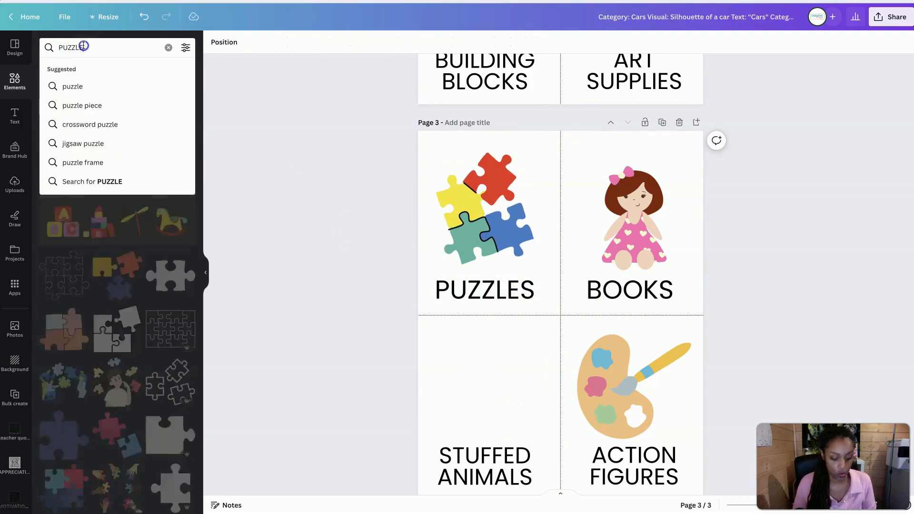
pyautogui.doubleClick(83, 46)
pyautogui.write('TEDDY BEAR')
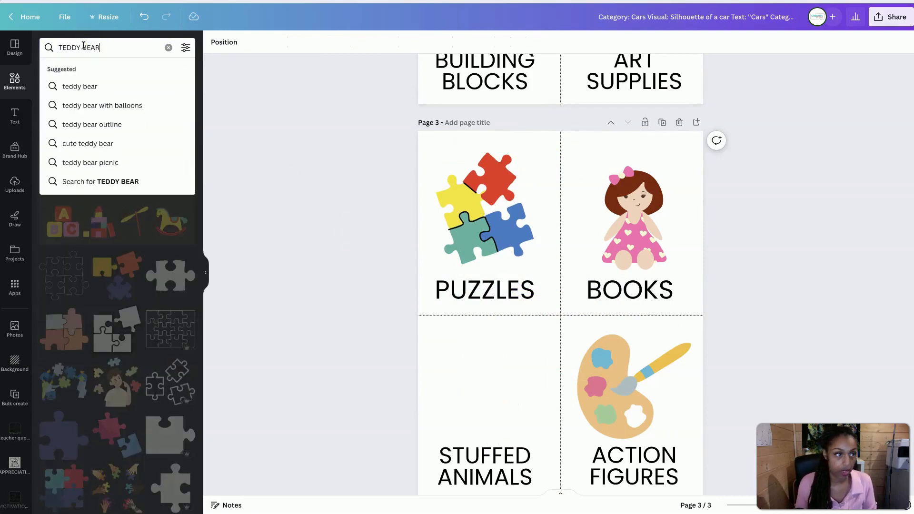
pyautogui.press('Return')
pyautogui.click(64, 143)
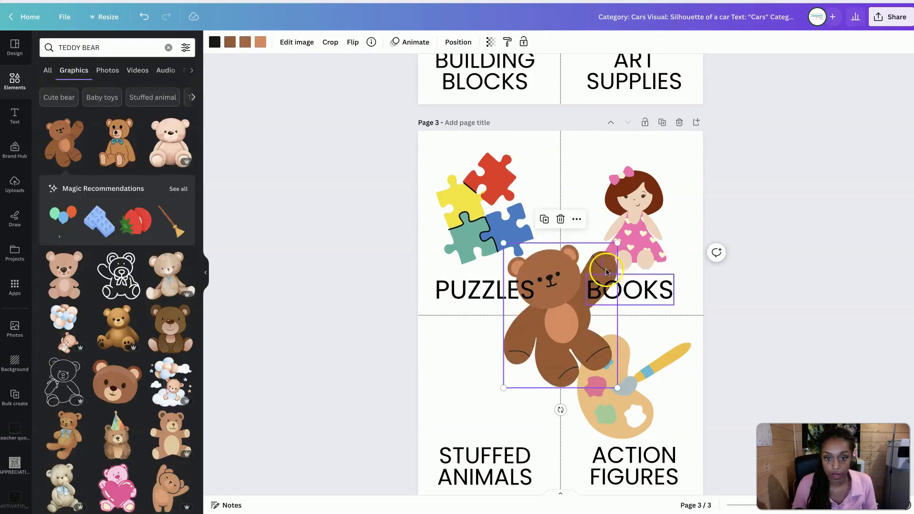
pyautogui.moveTo(617, 244); pyautogui.dragTo(589, 279)
pyautogui.moveTo(547, 339); pyautogui.dragTo(491, 388)
# Replace the doll on page 3 with the blue, yellow and orange book stack from a BOOKS search, placed above the BOOKS text
pyautogui.click(633, 219)
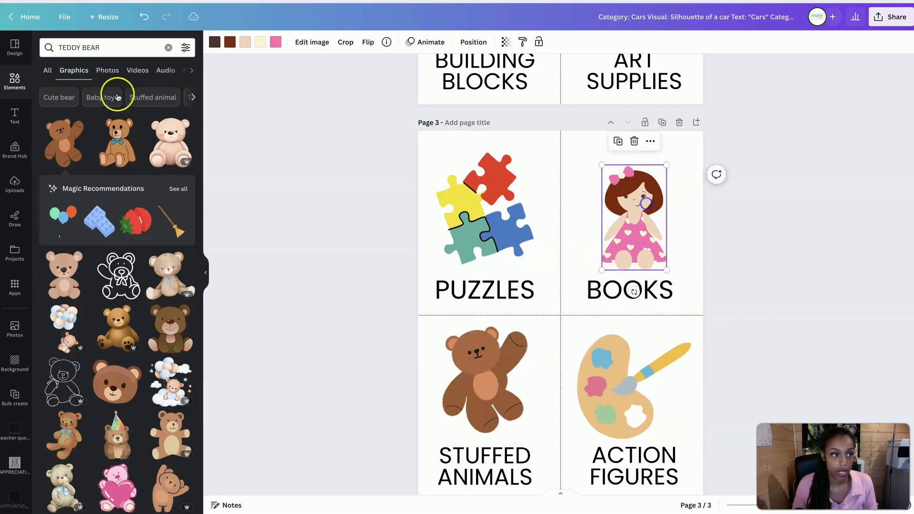
pyautogui.tripleClick(72, 50)
pyautogui.write('BOOKS')
pyautogui.press('Return')
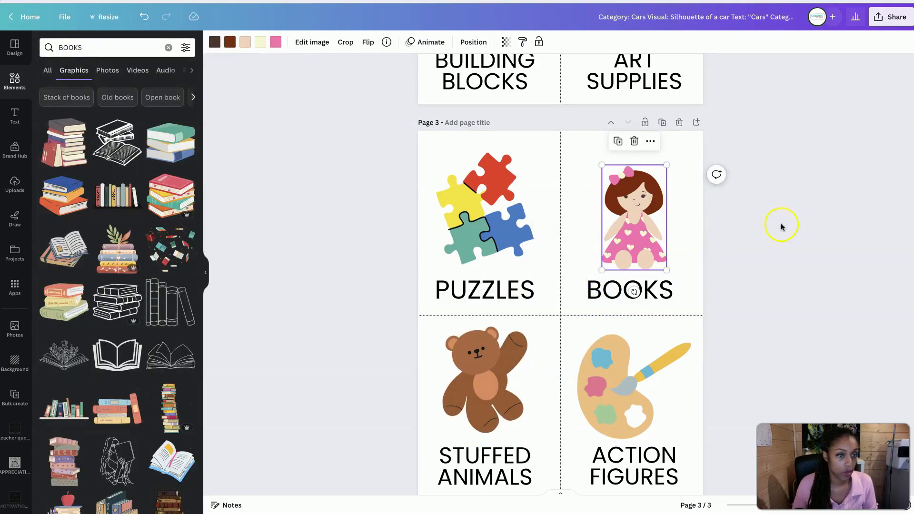
pyautogui.press('Delete')
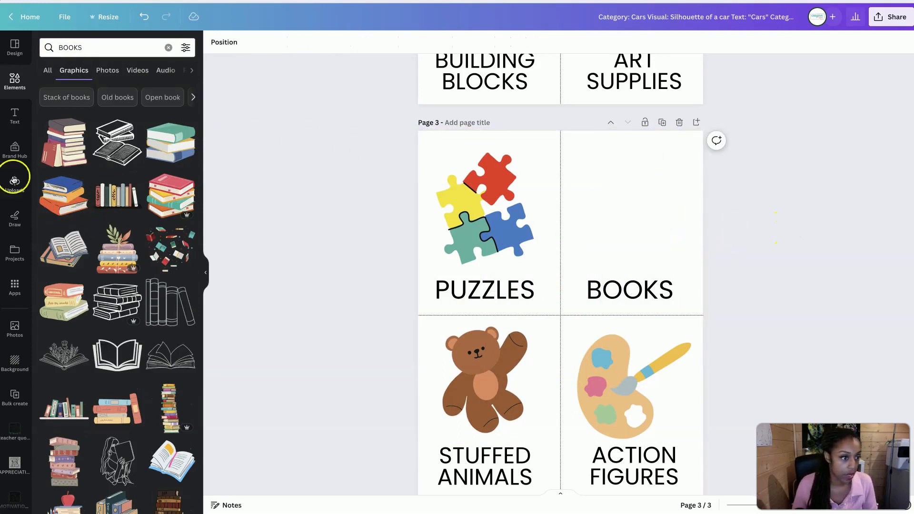
pyautogui.click(60, 198)
pyautogui.moveTo(541, 321); pyautogui.dragTo(610, 222)
# Delete the paint palette above ACTION FIGURES on page 3 and search the graphics for ACTION FIGURES
pyautogui.click(626, 385)
pyautogui.press('Delete')
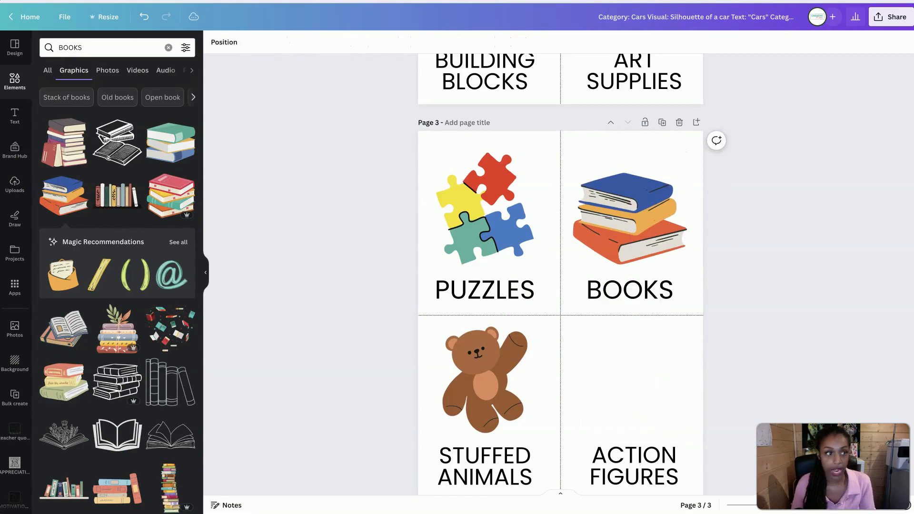
pyautogui.doubleClick(122, 41)
pyautogui.write('ACTIO')
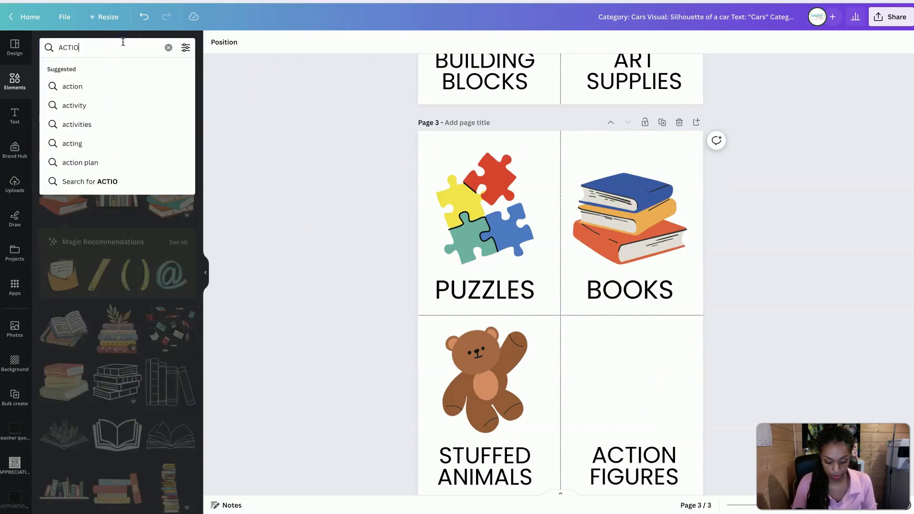
pyautogui.write('N FIGURES')
pyautogui.press('Return')
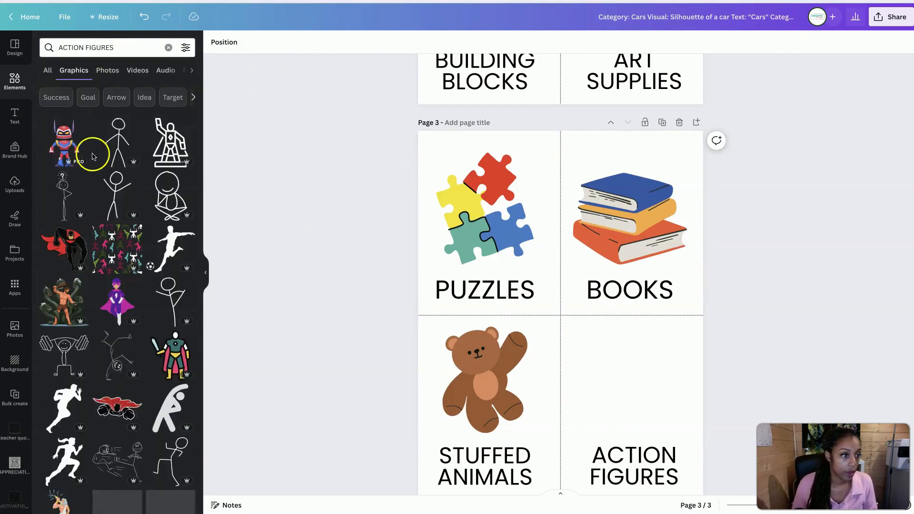
pyautogui.scroll(-2, 548, 299)
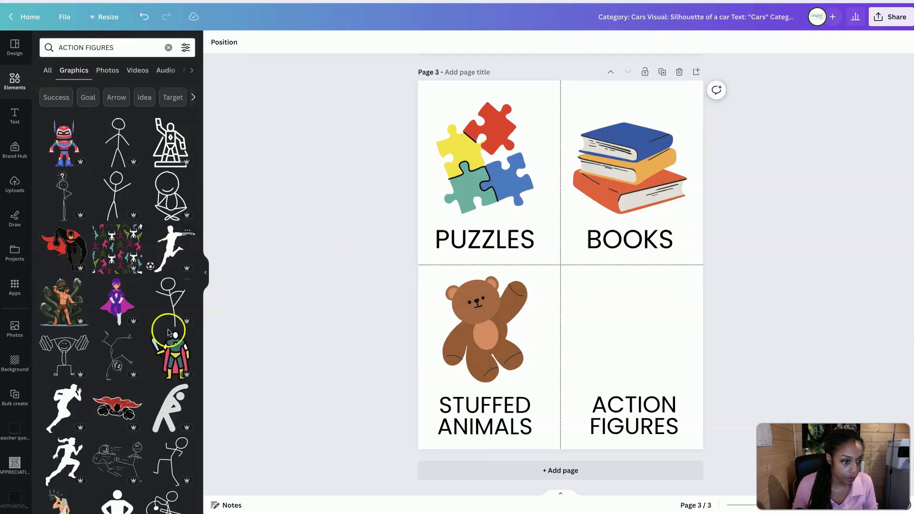
pyautogui.scroll(-1, 171, 331)
pyautogui.scroll(-3, 119, 381)
pyautogui.scroll(5, 119, 373)
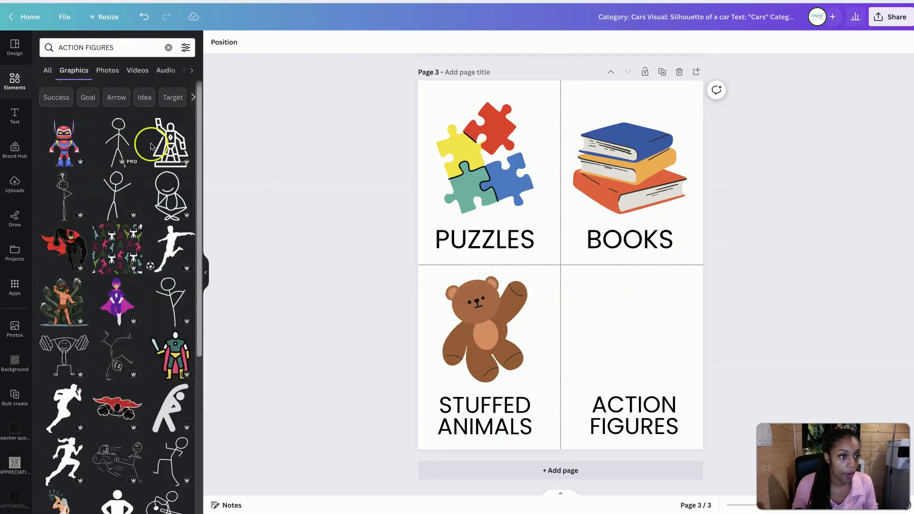
# Filter the graphics search to free items only and browse the ACTION FIGURES results
pyautogui.click(185, 48)
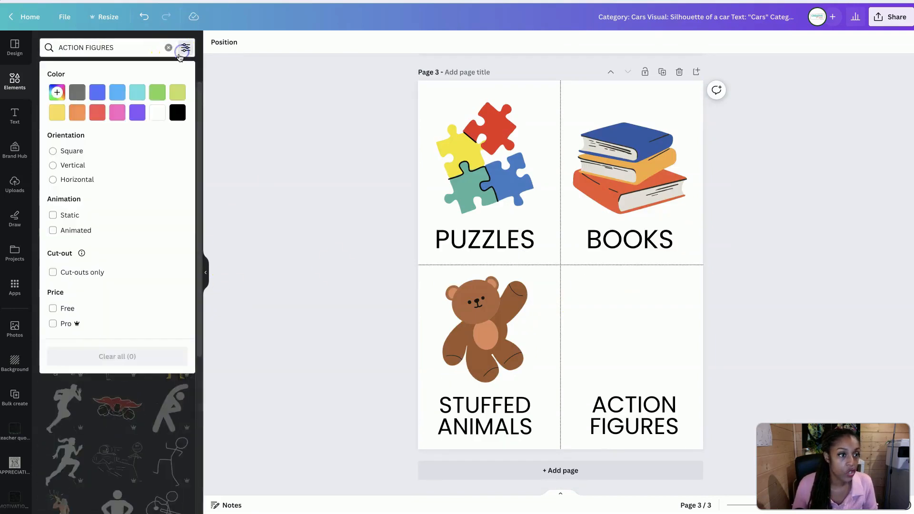
pyautogui.click(53, 309)
pyautogui.click(296, 275)
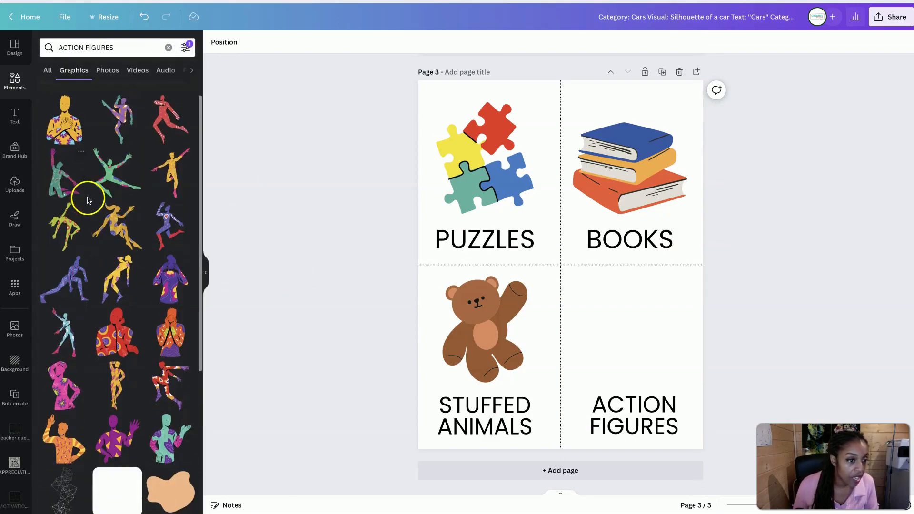
pyautogui.scroll(-3, 91, 201)
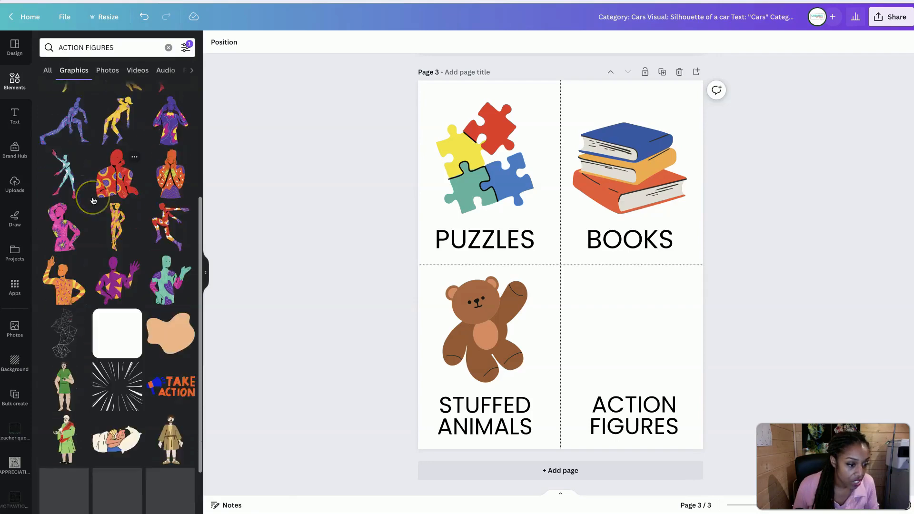
pyautogui.scroll(-1, 93, 200)
pyautogui.scroll(5, 94, 202)
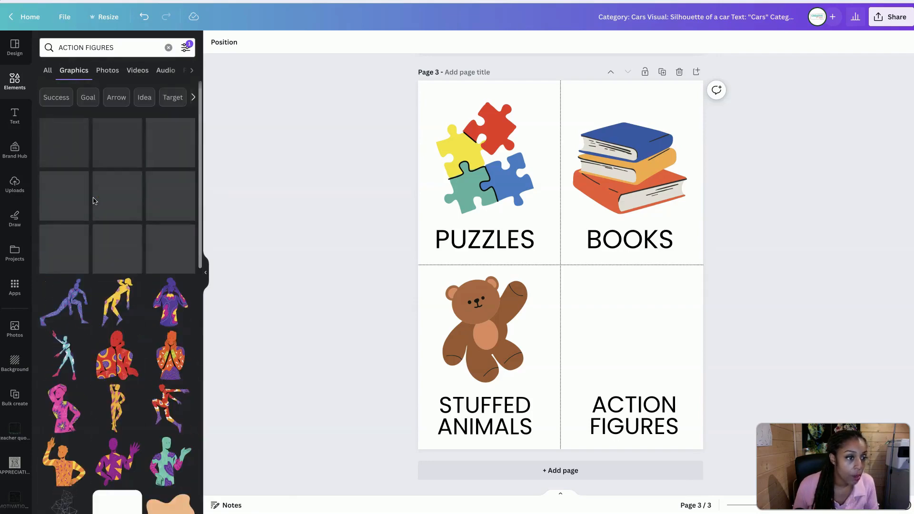
# Search the free graphics for SUPERHERO instead of ACTION FIGURES
pyautogui.tripleClick(92, 46)
pyautogui.write('SUPERHERP')
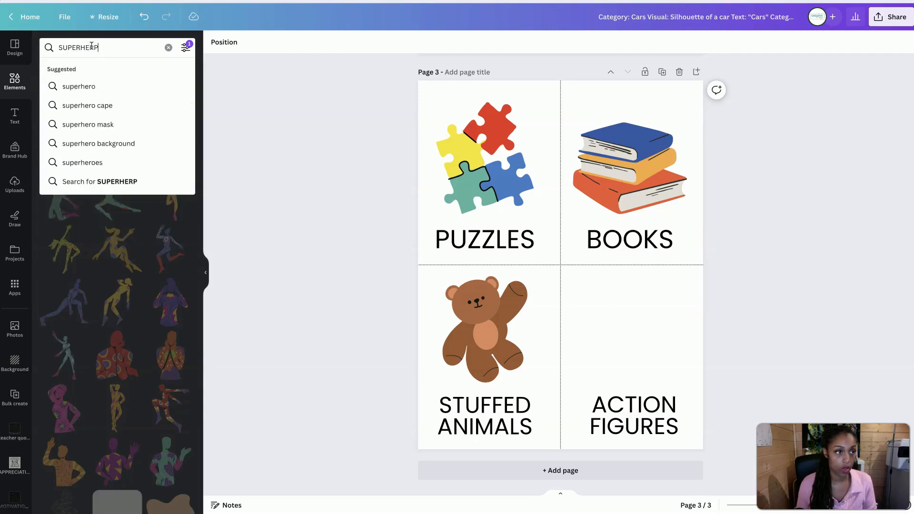
pyautogui.press('Return')
pyautogui.click(108, 47)
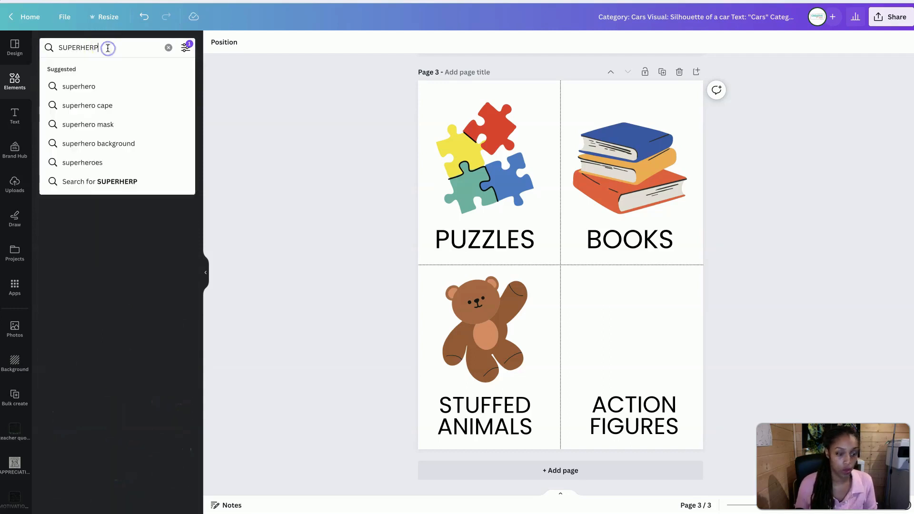
pyautogui.press('BackSpace')
pyautogui.write('O')
pyautogui.press('Return')
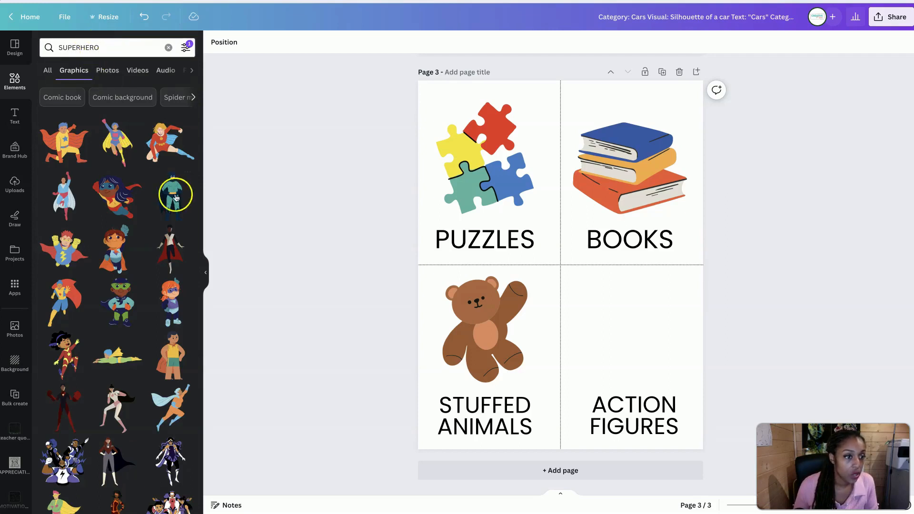
# Add the flying long-haired superhero girl with the blue mask and red cape, shrunk and placed above the ACTION FIGURES text on page 3
pyautogui.click(125, 205)
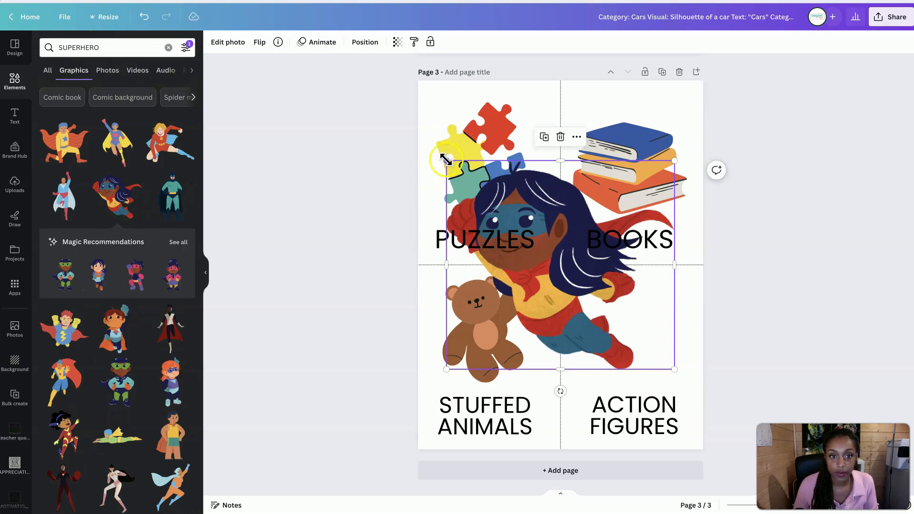
pyautogui.moveTo(446, 160); pyautogui.dragTo(566, 294)
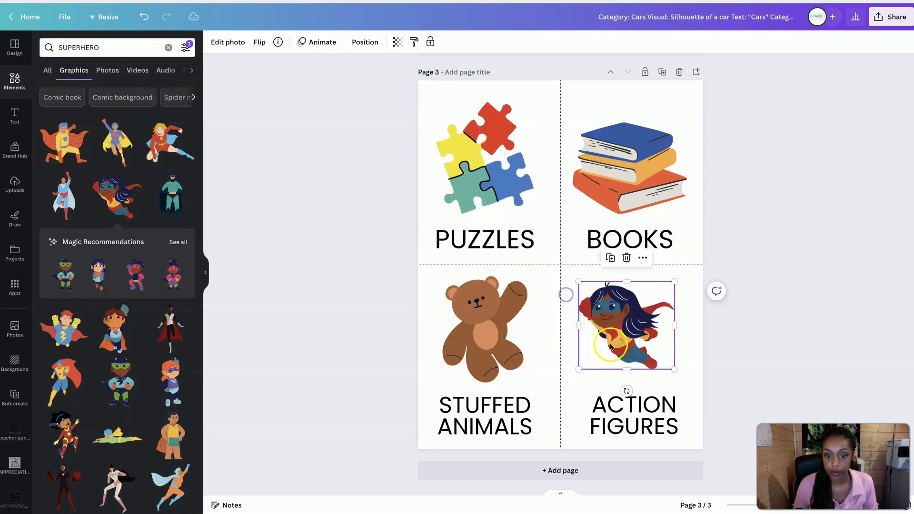
pyautogui.moveTo(611, 347); pyautogui.dragTo(614, 354)
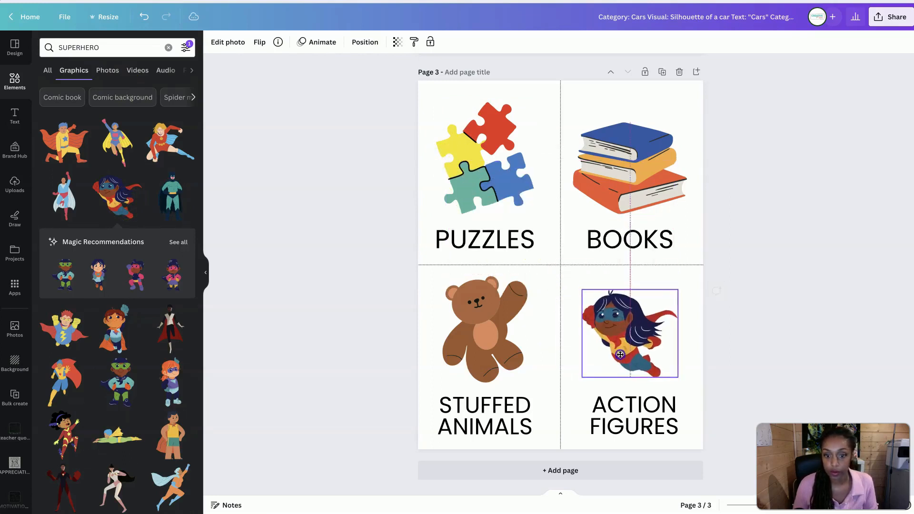
# Duplicate page 3 as page 4 and check the remaining categories in the list on page 1
pyautogui.click(662, 73)
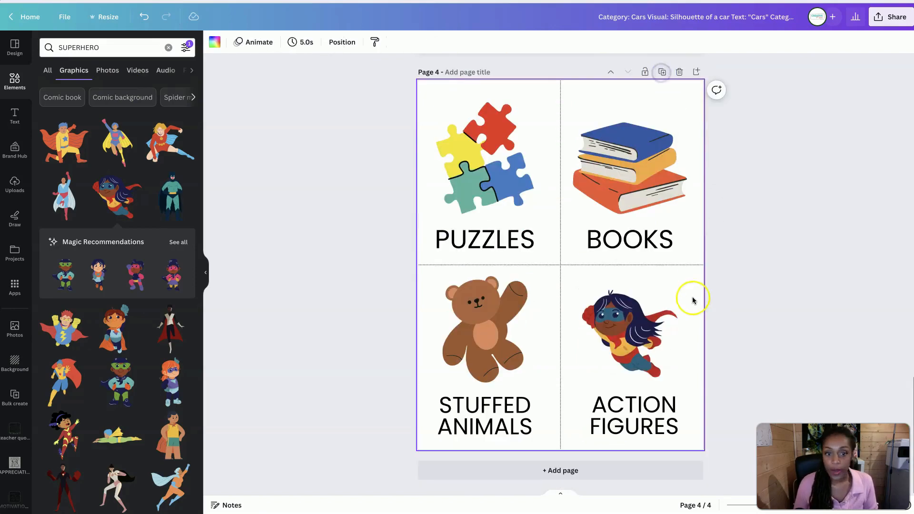
pyautogui.scroll(20, 692, 300)
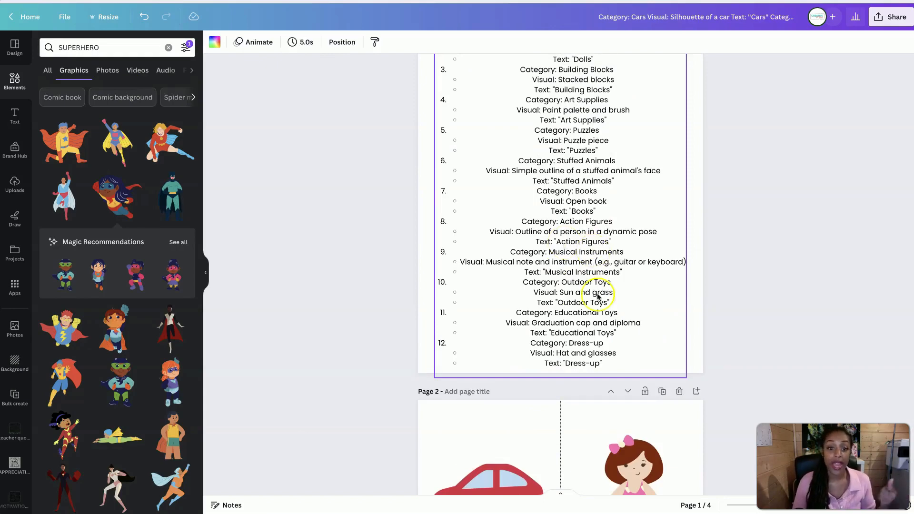
pyautogui.scroll(-15, 585, 379)
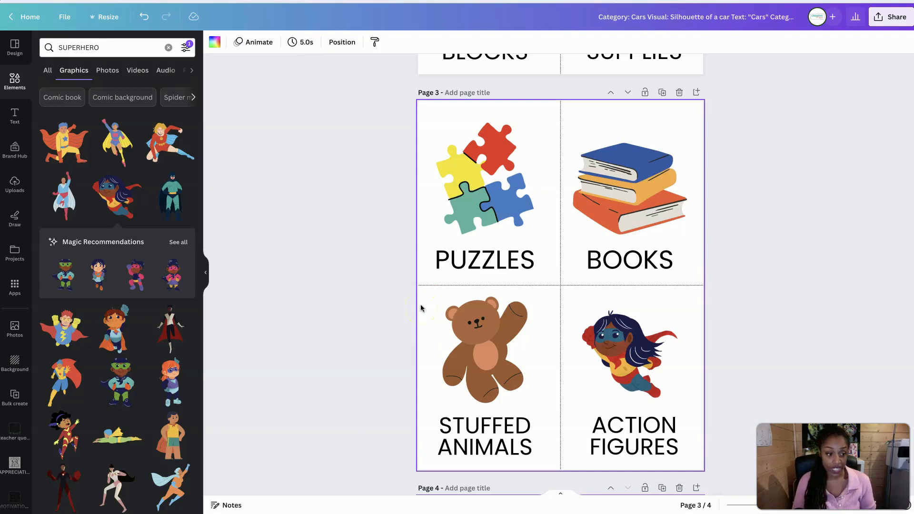
pyautogui.click(316, 430)
pyautogui.hotkey('ctrl', 'z')
pyautogui.click(373, 442)
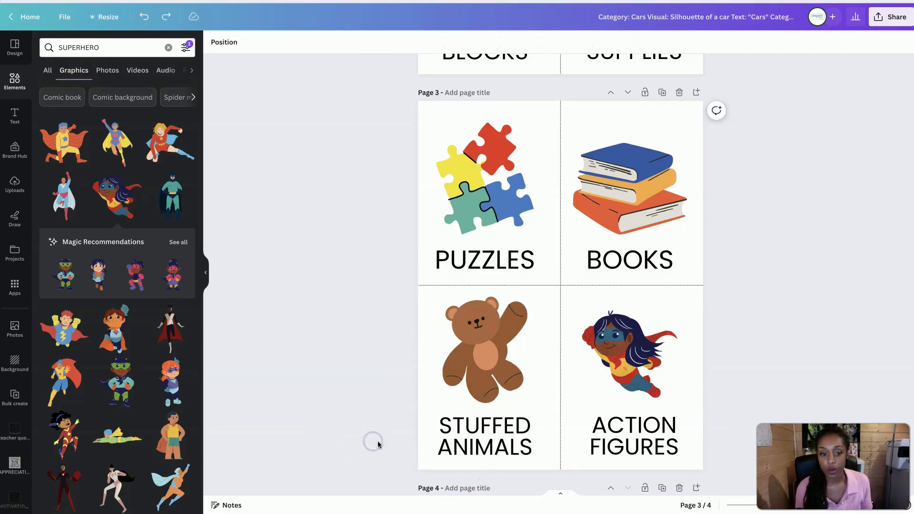
# Change the STUFFED ANIMALS font from Poppins to TAN Tangkiwood and apply that change to all Poppins text in the design
pyautogui.click(482, 457)
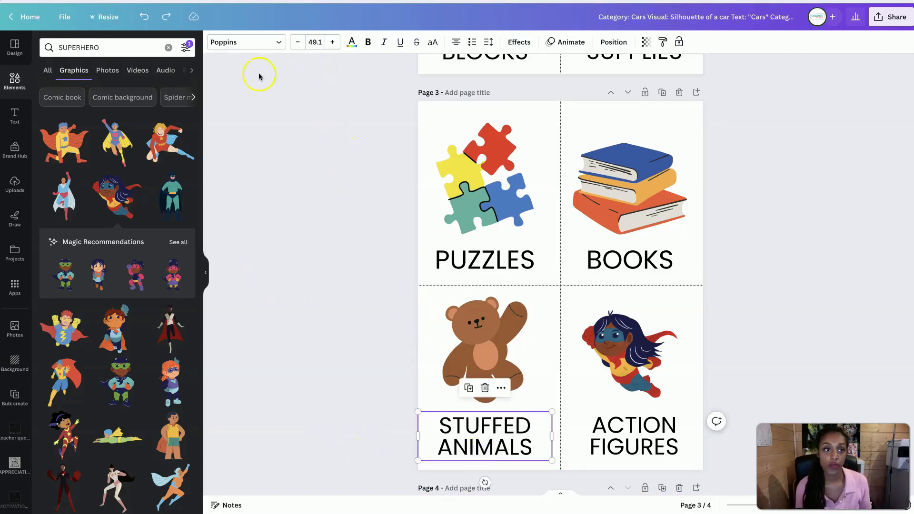
pyautogui.click(245, 44)
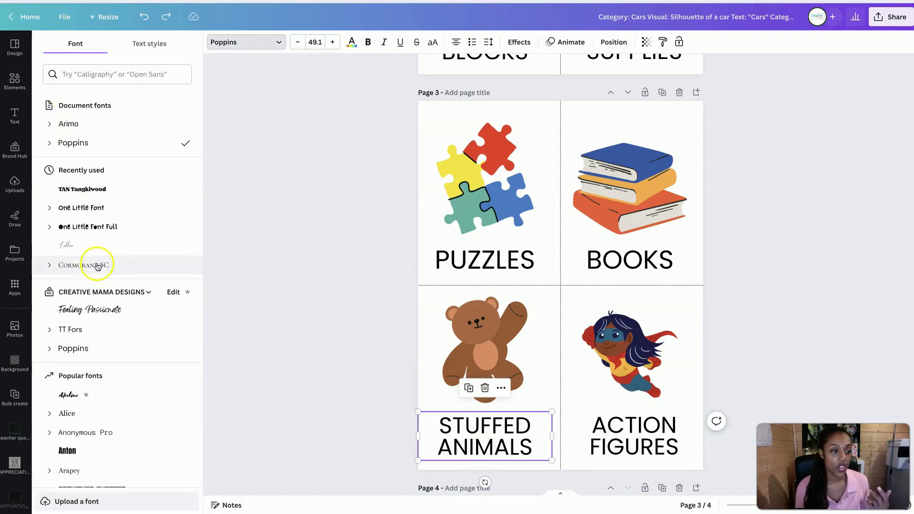
pyautogui.click(82, 187)
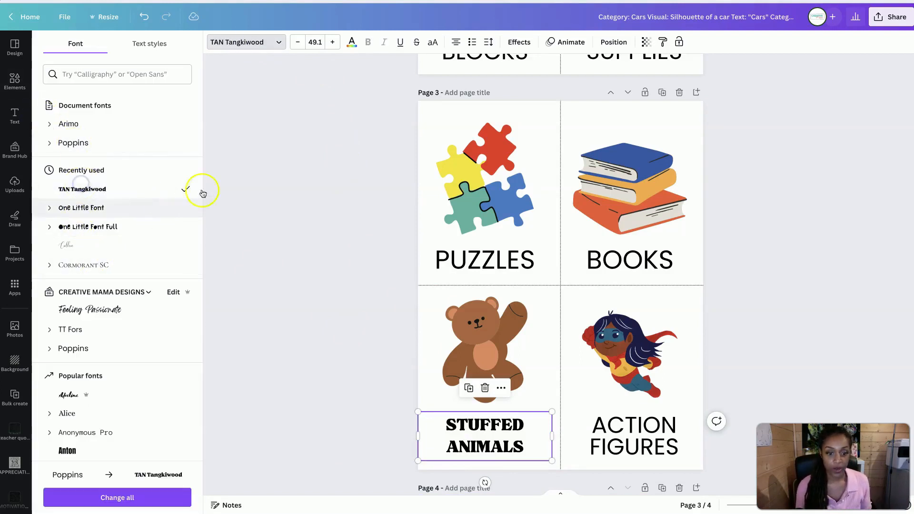
pyautogui.click(145, 497)
pyautogui.scroll(5, 499, 290)
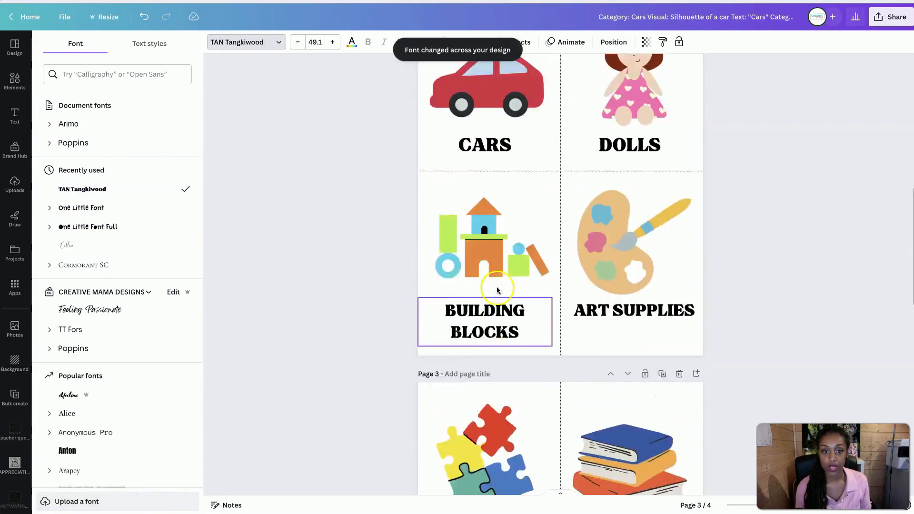
pyautogui.scroll(5, 496, 286)
pyautogui.scroll(-5, 496, 286)
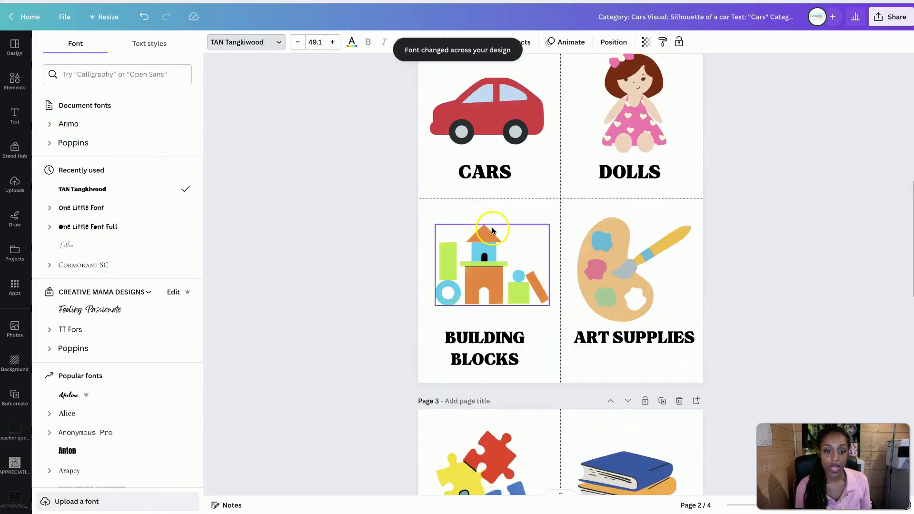
pyautogui.scroll(-7, 493, 267)
# Enlarge the page 3 STUFFED ANIMALS text to size 54 and ACTION FIGURES to 54.8, repositioning both under their graphics
pyautogui.click(486, 398)
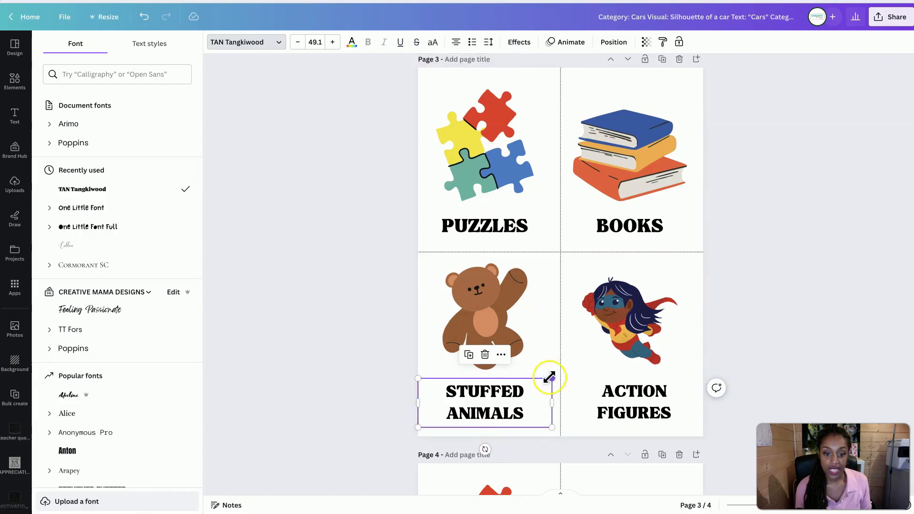
pyautogui.moveTo(551, 378); pyautogui.dragTo(561, 371)
pyautogui.moveTo(510, 433); pyautogui.dragTo(504, 427)
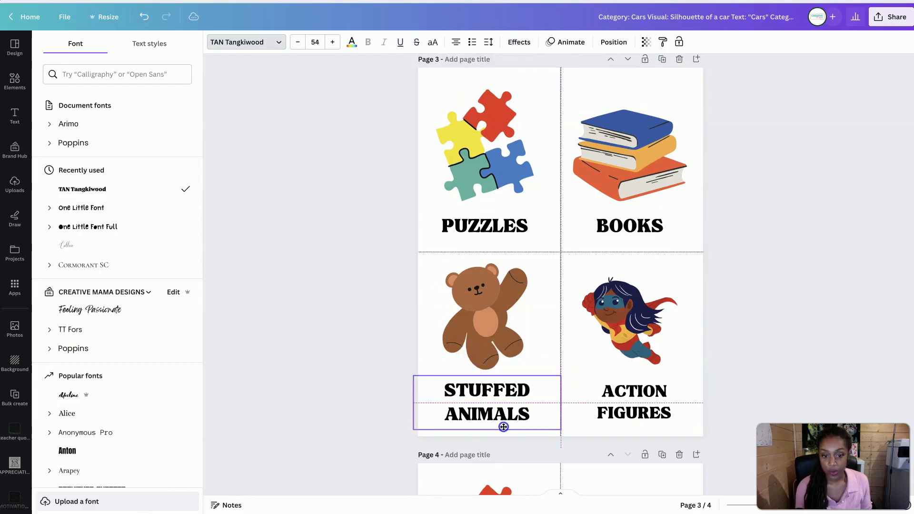
pyautogui.click(571, 412)
pyautogui.moveTo(565, 374); pyautogui.dragTo(552, 371)
pyautogui.moveTo(598, 399); pyautogui.dragTo(622, 412)
# Compare the text sizes of the STUFFED ANIMALS and PUZZLES labels on page 3 and view the duplicated page 4
pyautogui.click(521, 405)
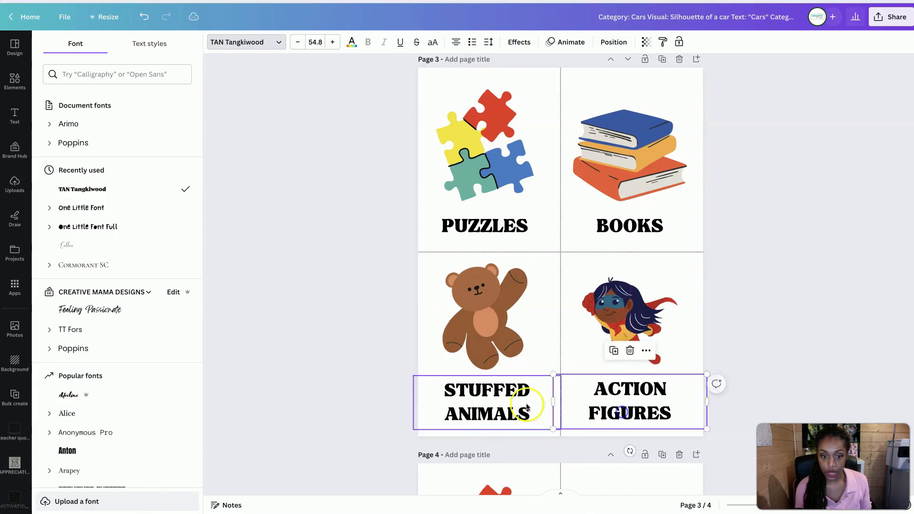
pyautogui.moveTo(523, 407); pyautogui.dragTo(481, 387)
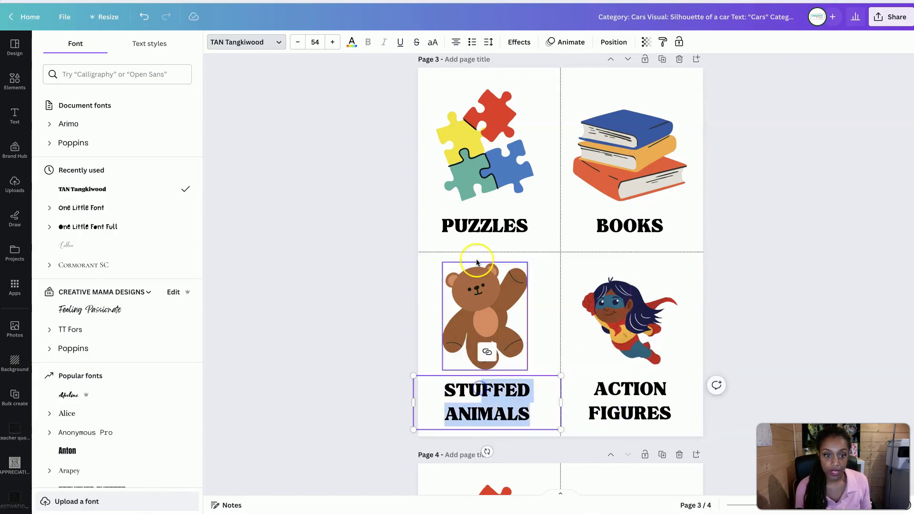
pyautogui.click(481, 229)
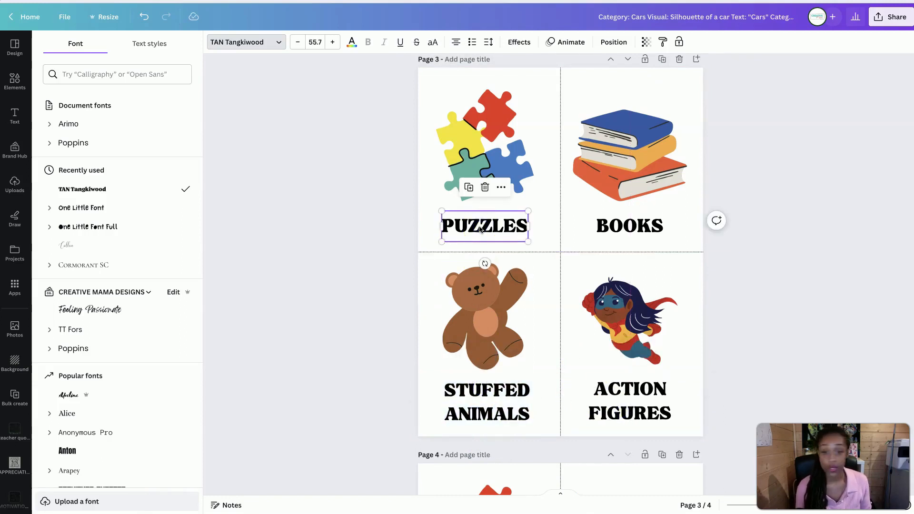
pyautogui.scroll(-5, 537, 357)
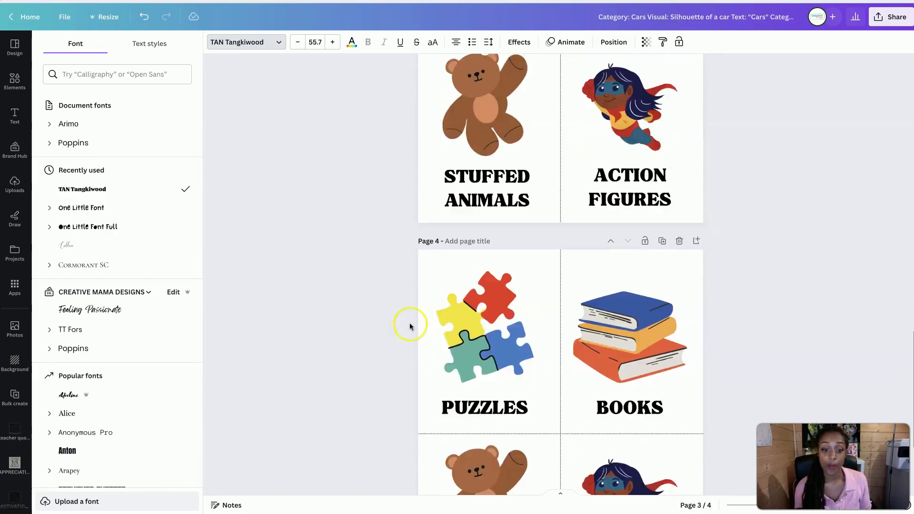
pyautogui.scroll(-3, 410, 326)
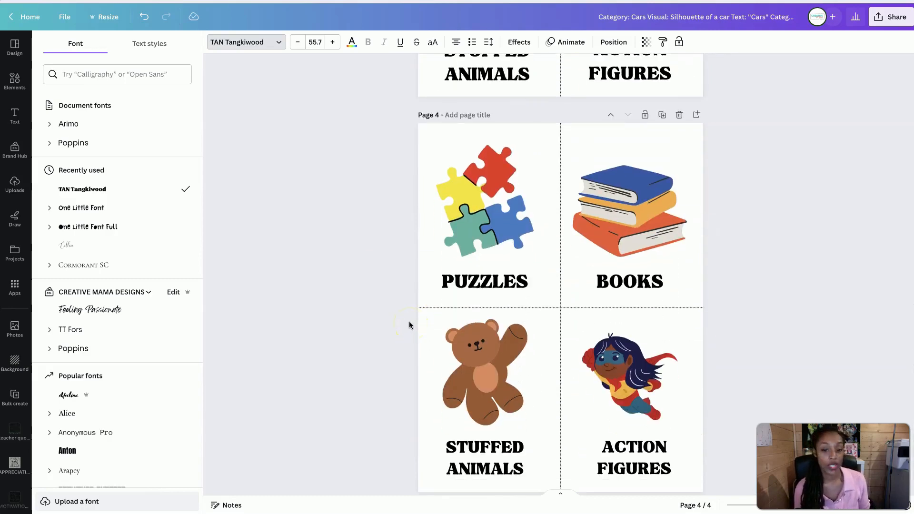